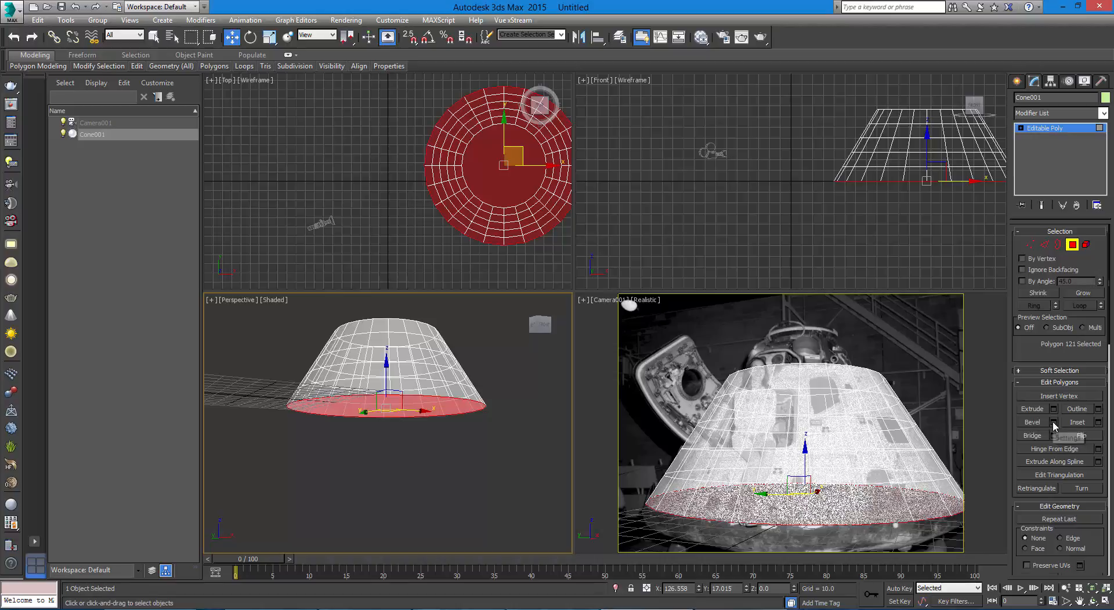
Bevel the cone's bottom polygons with a height of 10.0 and an outline of -3.094
left_click(1054, 423)
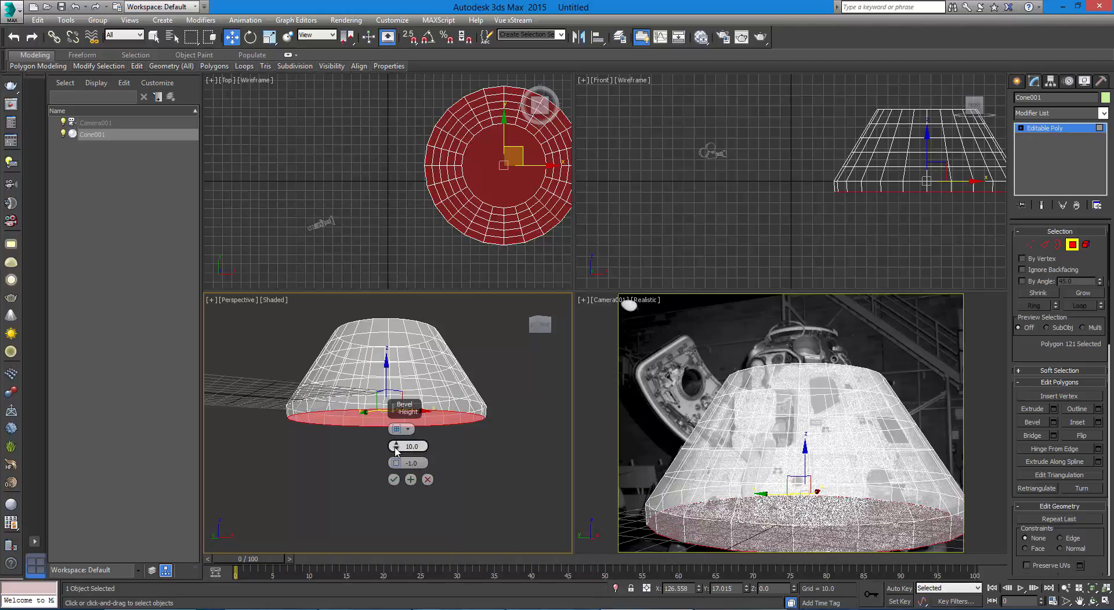
mouse_move(397, 447)
left_mouse_down()
mouse_move(395, 469)
mouse_move(394, 442)
left_mouse_up()
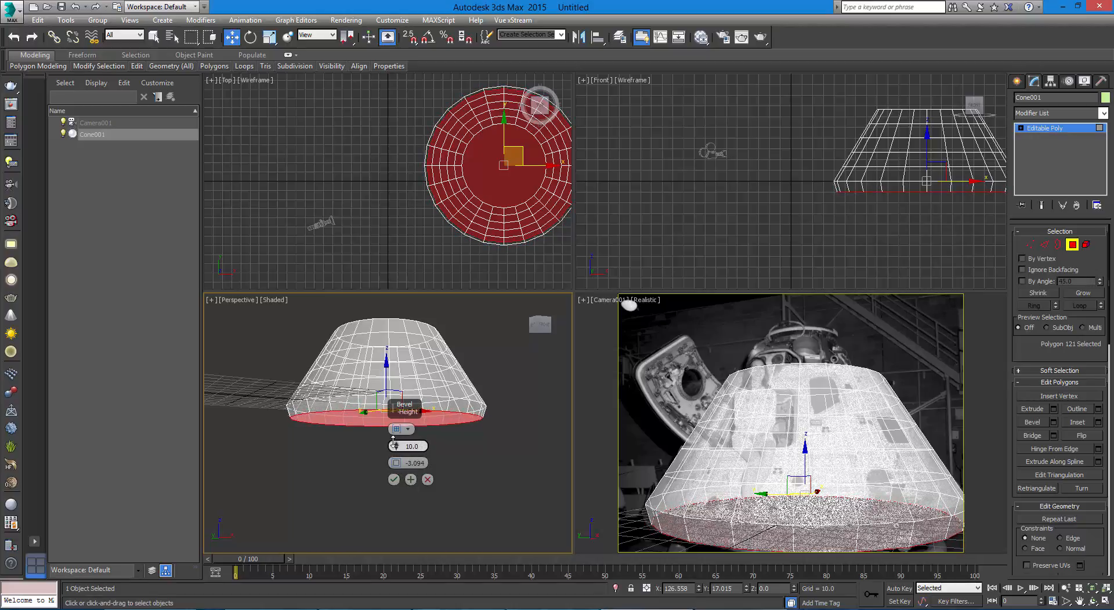
left_click(394, 481)
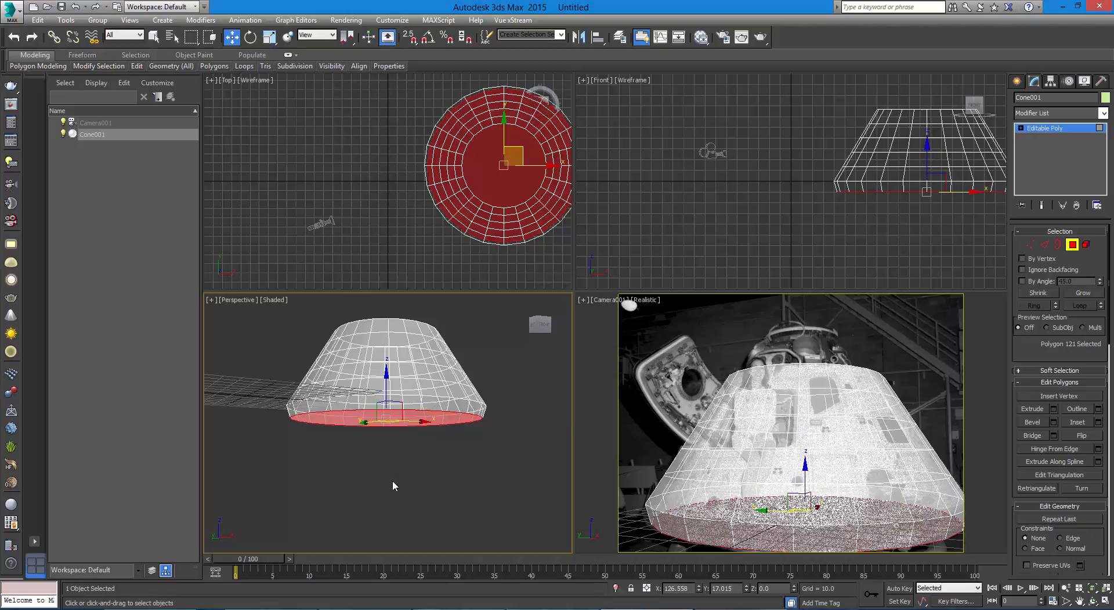
Chamfer the edge loop above the bevelled base by 3.933 with 1 connect edge segment, and leave edge editing
left_click(1045, 244)
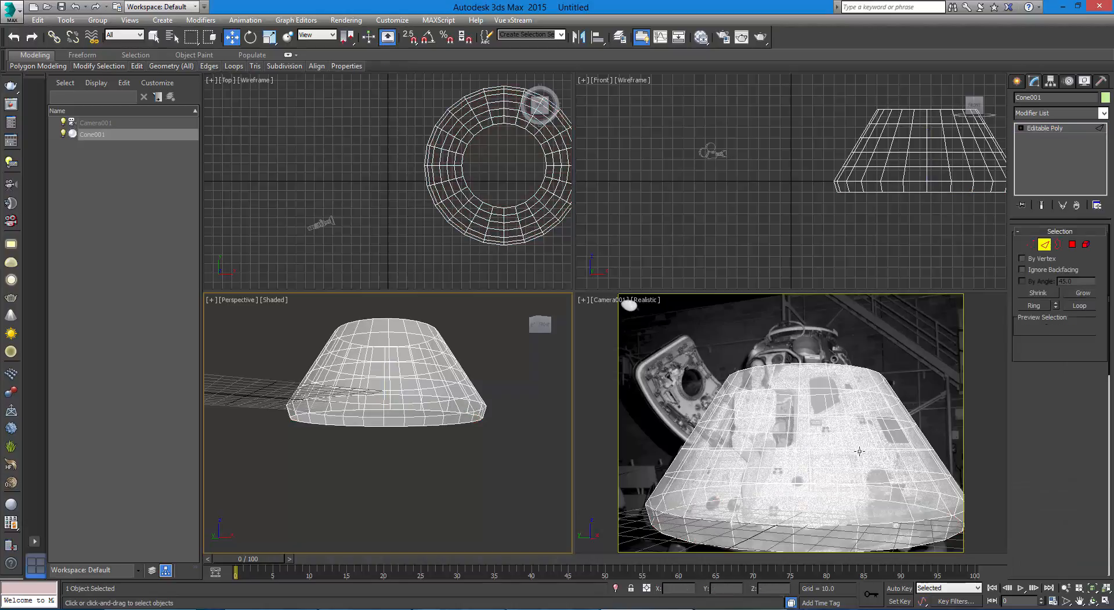
double_click(701, 518)
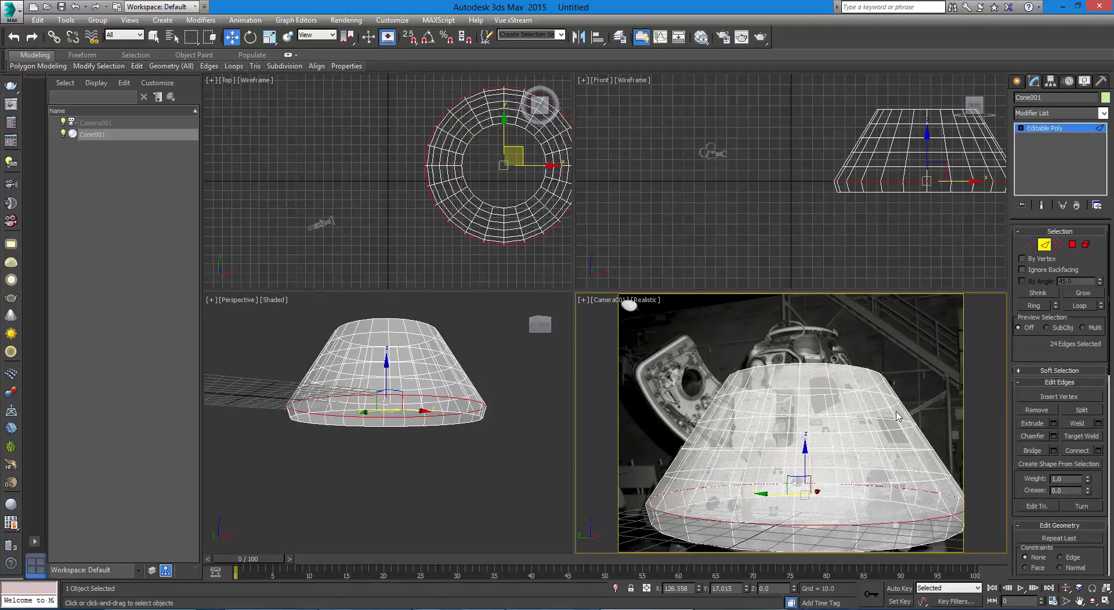
left_click(1053, 438)
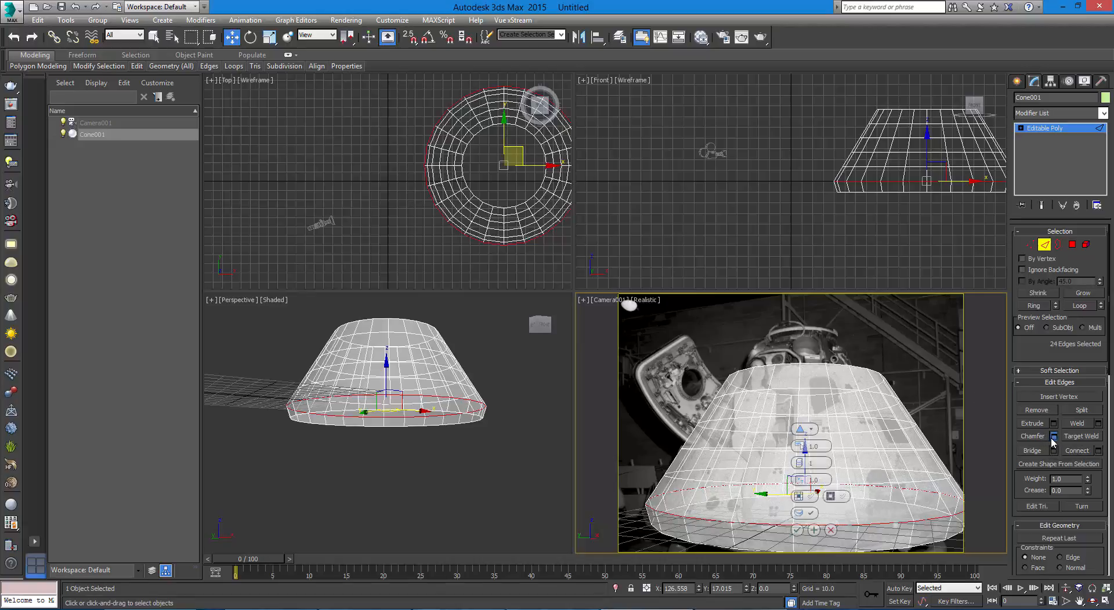
mouse_move(799, 464)
left_mouse_down()
mouse_move(799, 422)
mouse_move(799, 468)
left_mouse_up()
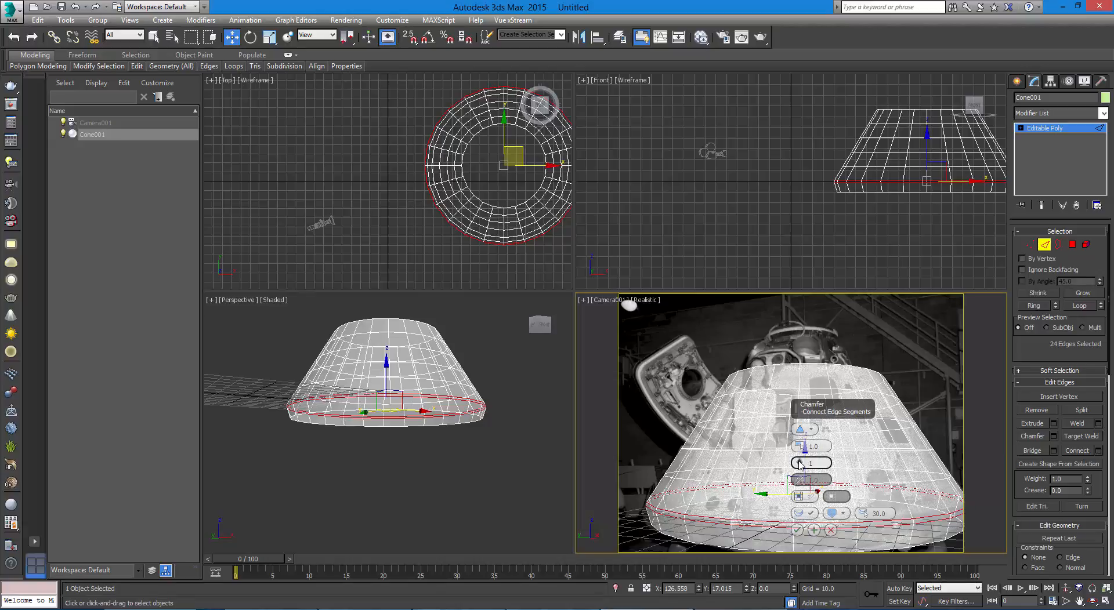
left_click_drag(801, 451, 800, 441)
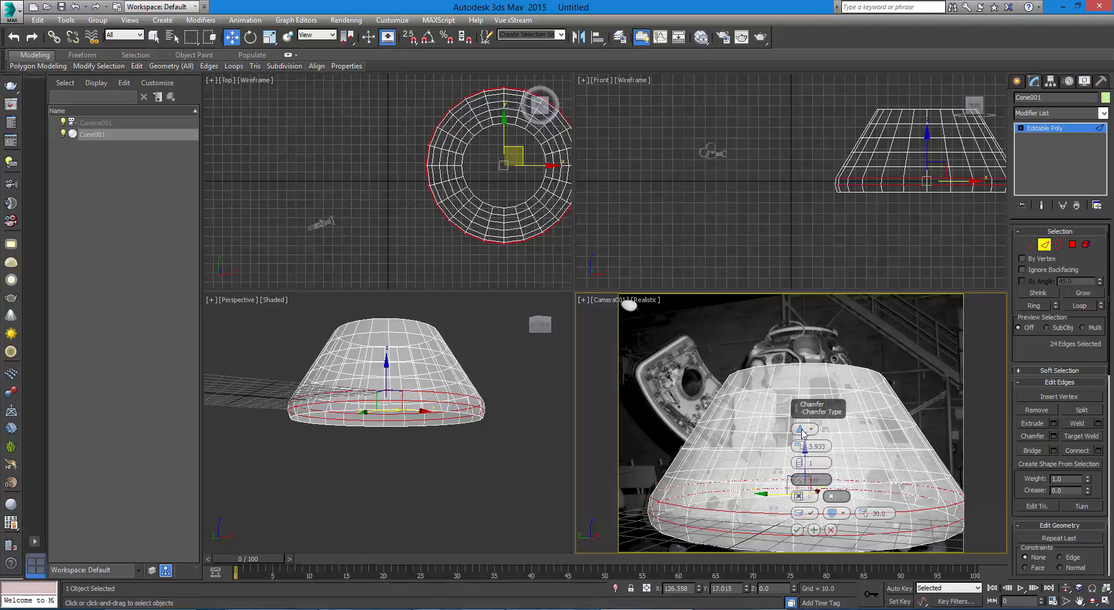
left_click(798, 529)
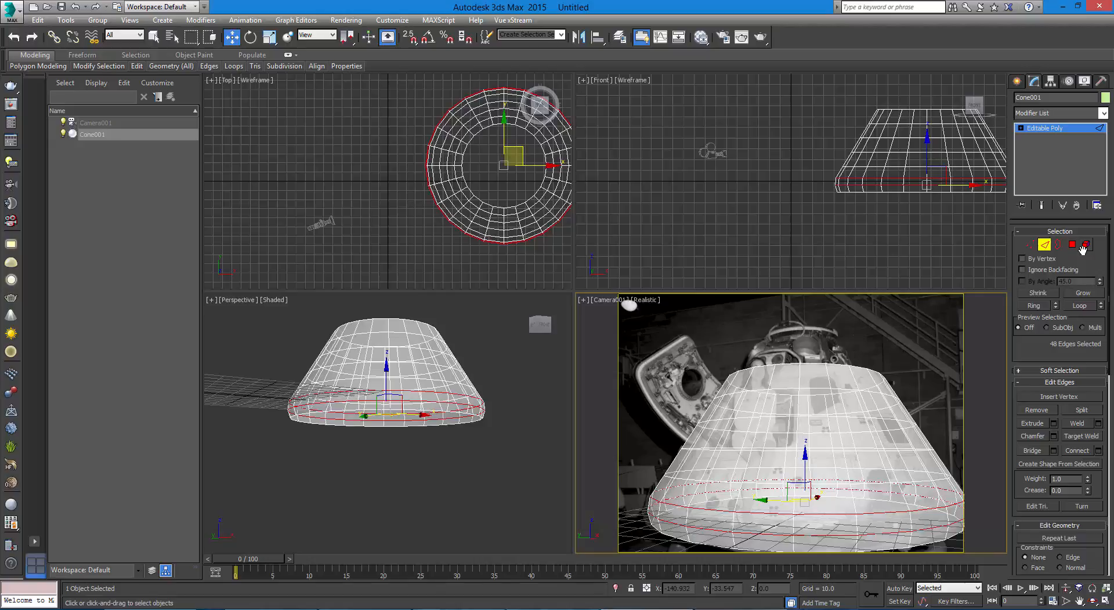
key("ctrl+b")
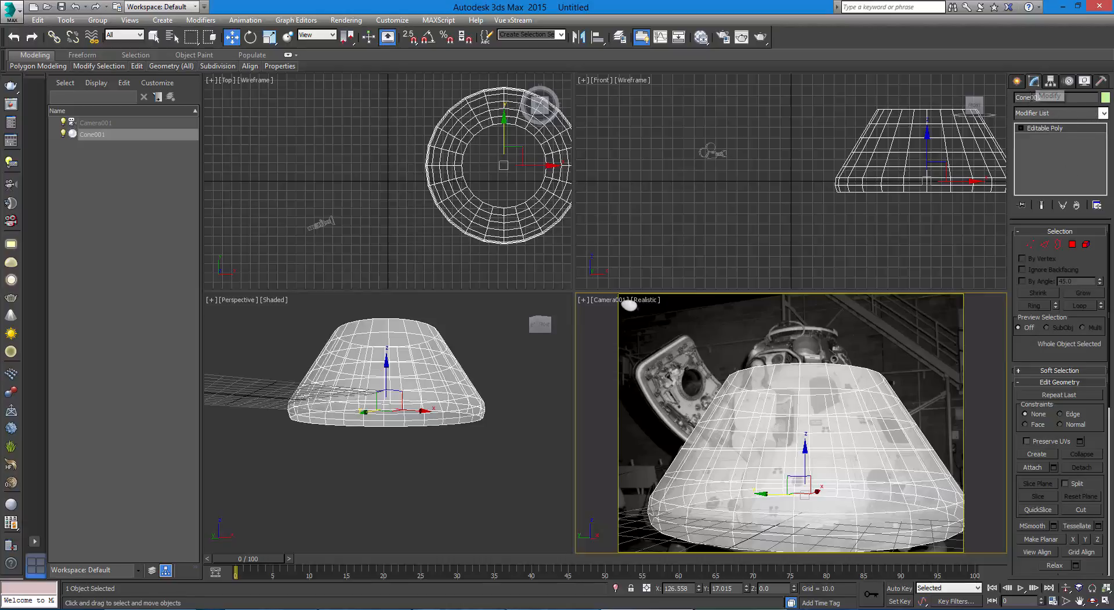
Add a world-space Camera Map (WSM) modifier to the cone and start picking its camera
left_click(1104, 114)
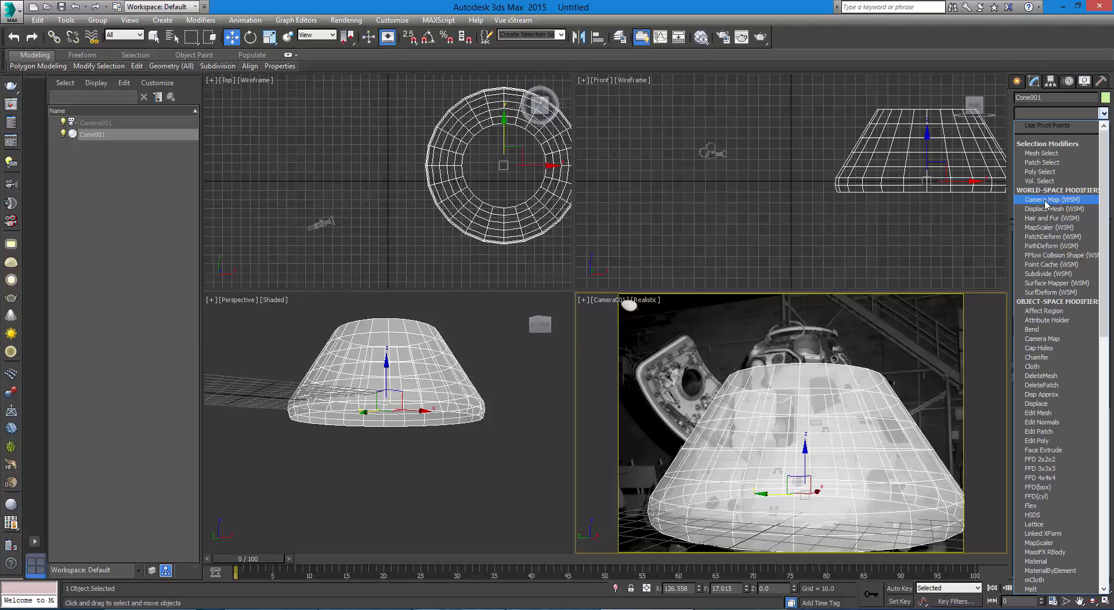
left_click(1076, 202)
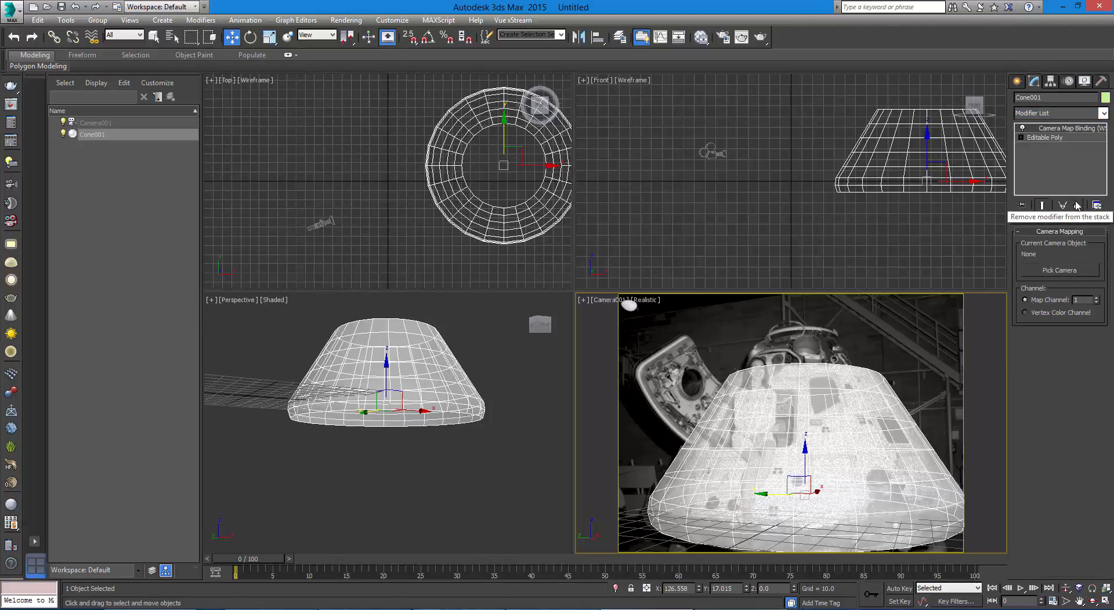
left_click(1042, 272)
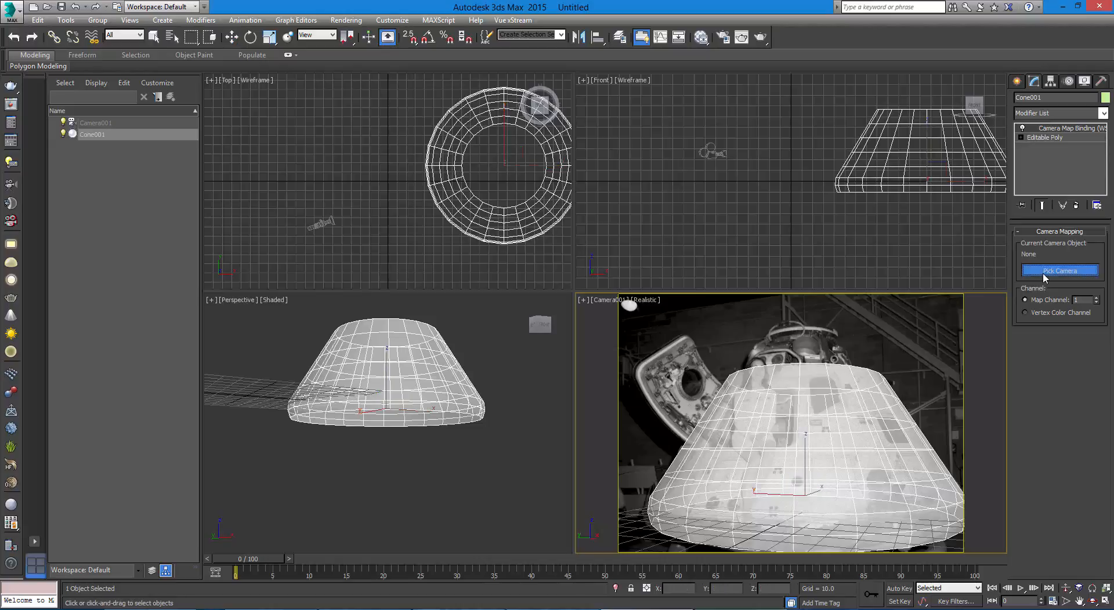
left_click(973, 266)
key("h")
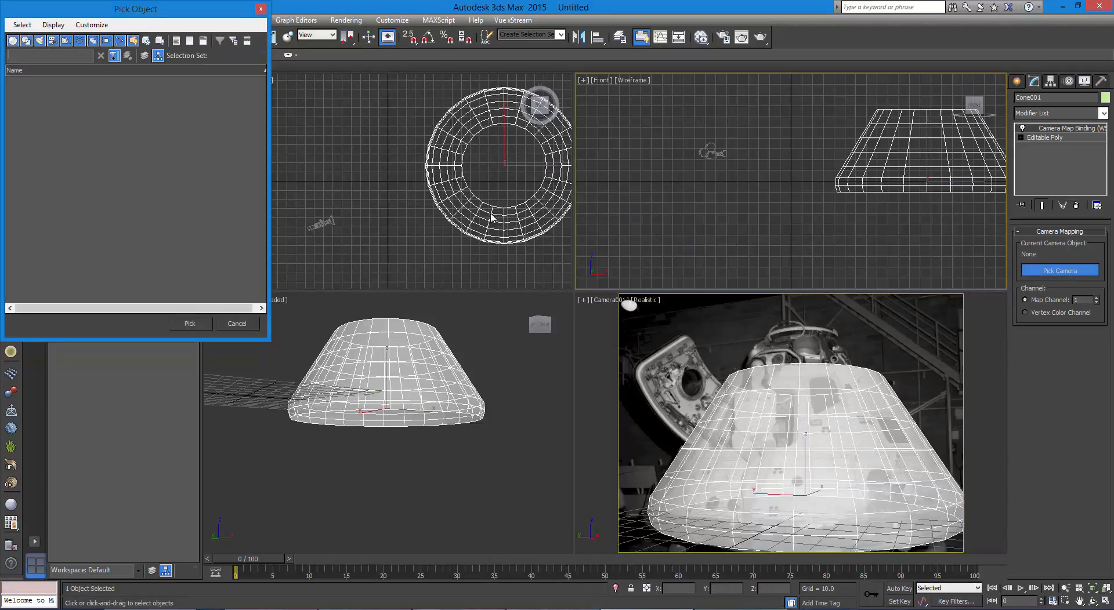
left_click_drag(152, 9, 466, 99)
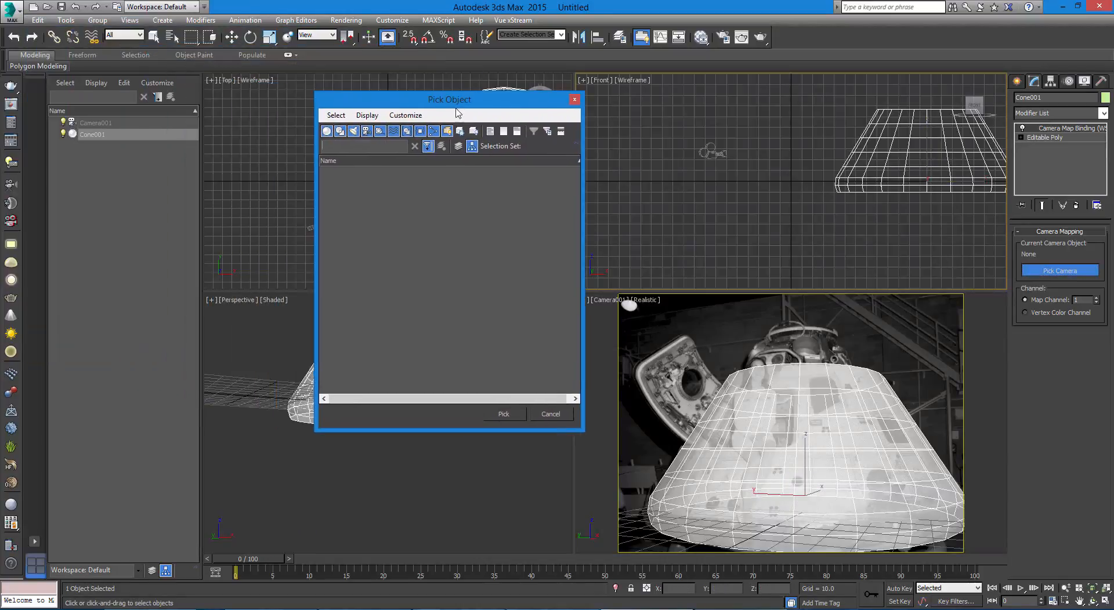
left_click(336, 115)
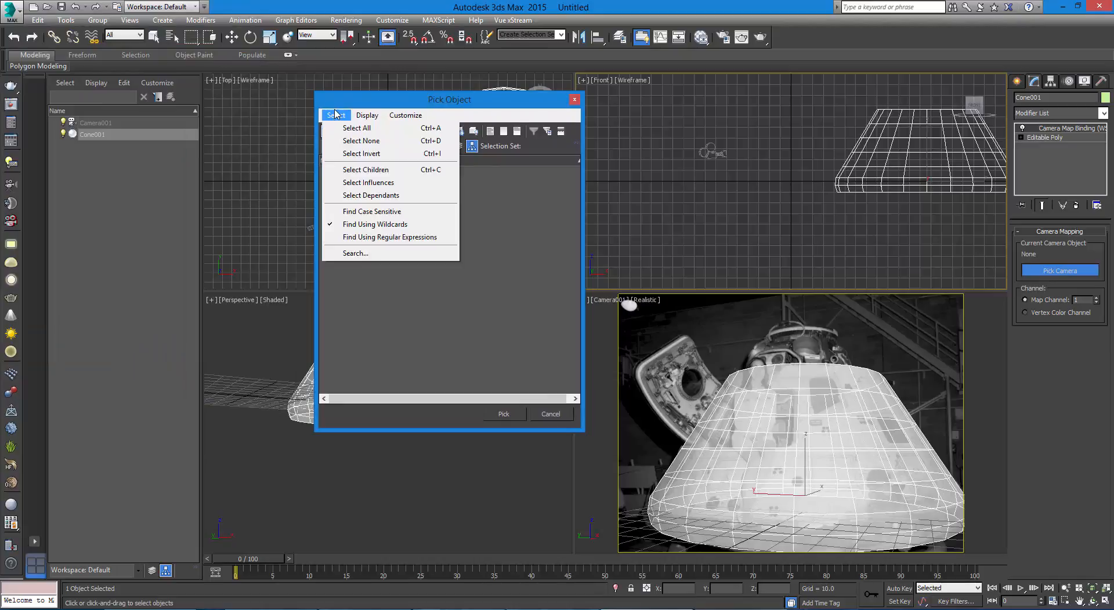
mouse_move(365, 116)
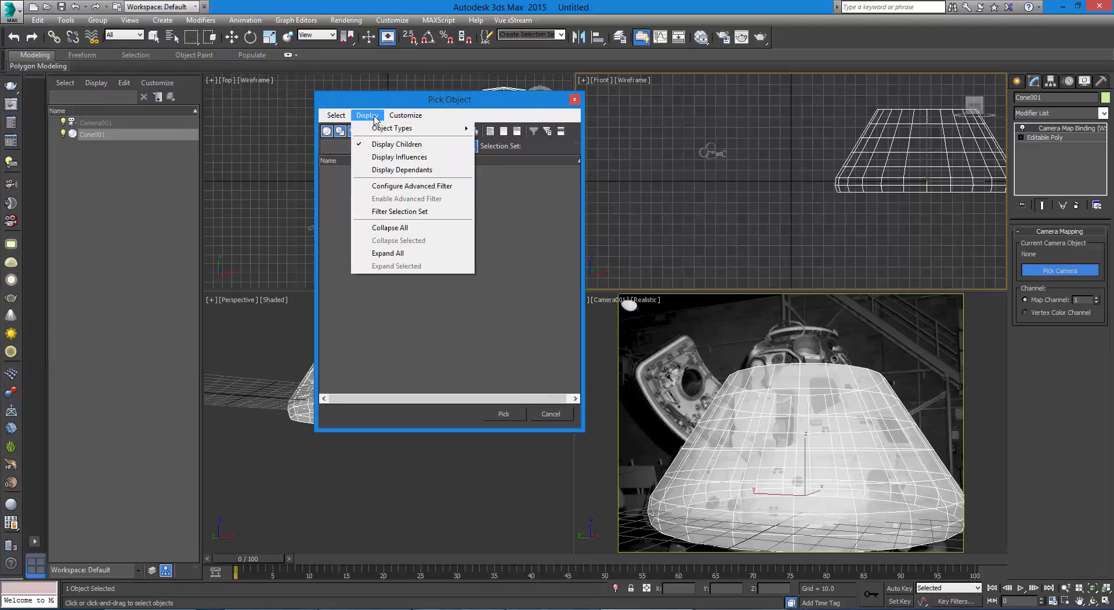
left_click(334, 104)
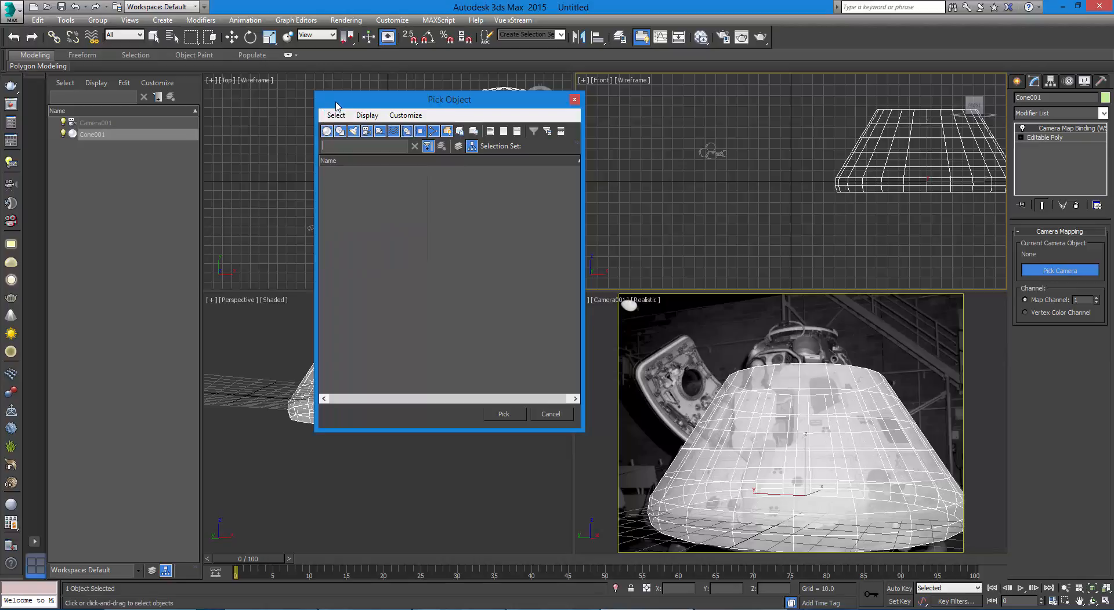
left_click(574, 100)
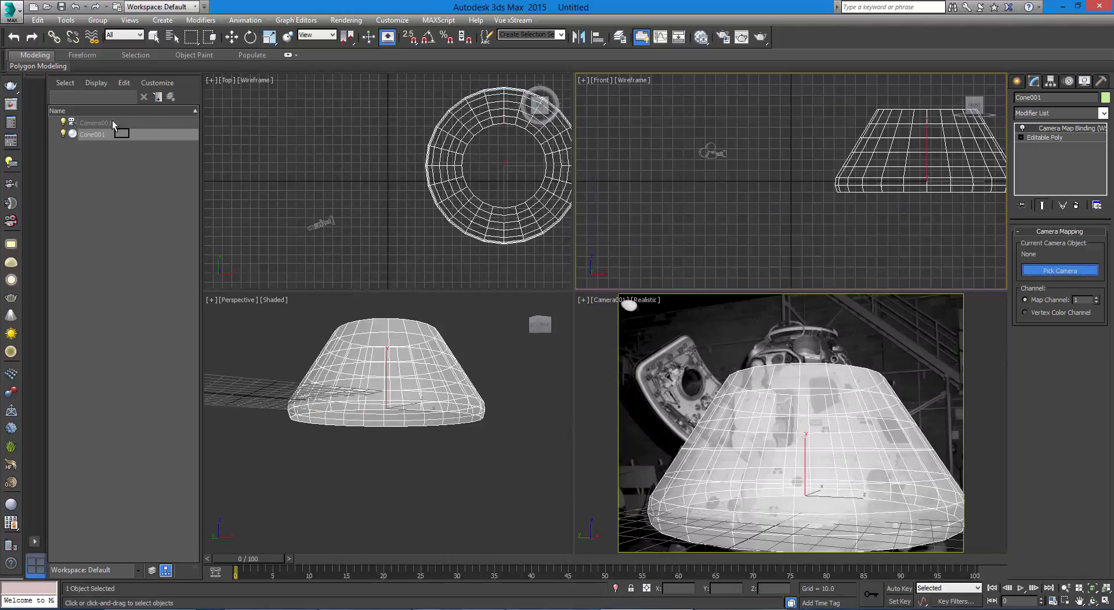
Unfreeze Camera001 in the default layer using the Layer Explorer
left_click(620, 37)
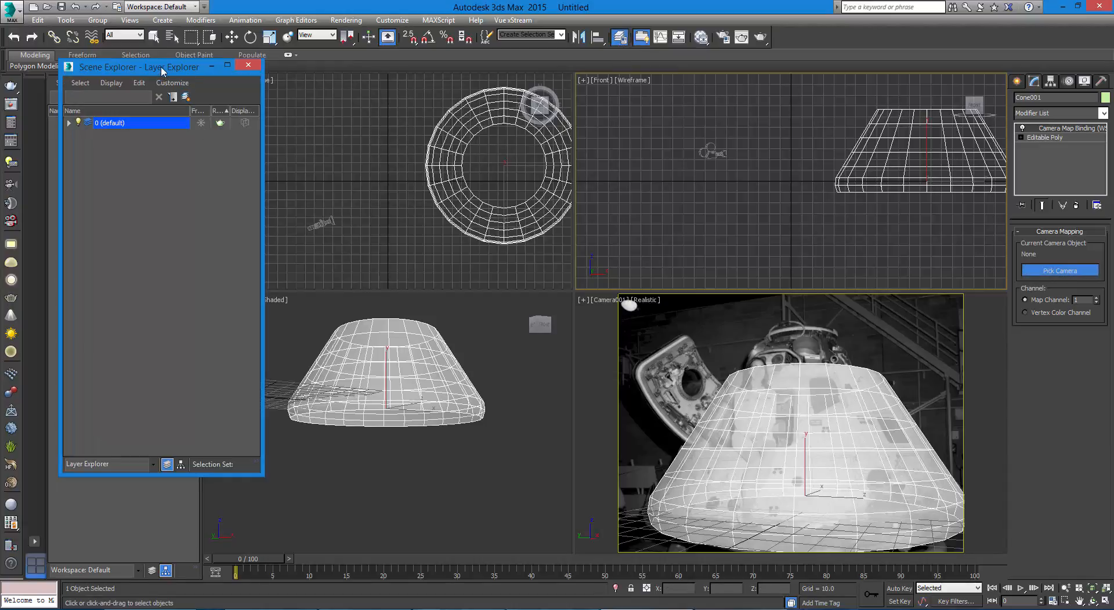
left_click_drag(161, 65, 383, 76)
left_click(290, 133)
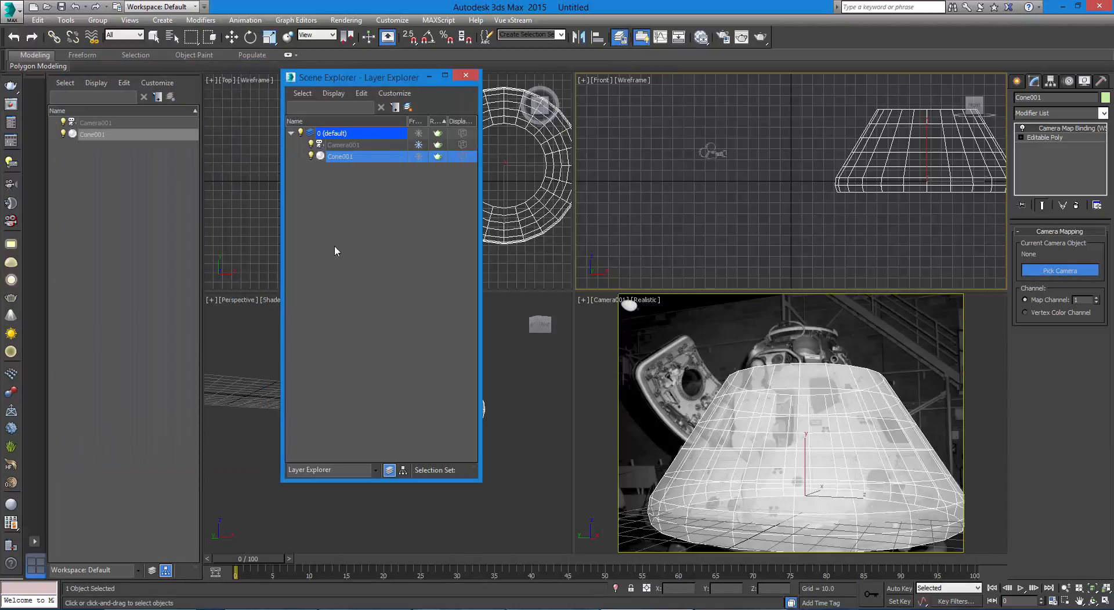
left_click(419, 145)
Pick Camera001 from the object list as the projection camera of the Camera Map modifier
key("h")
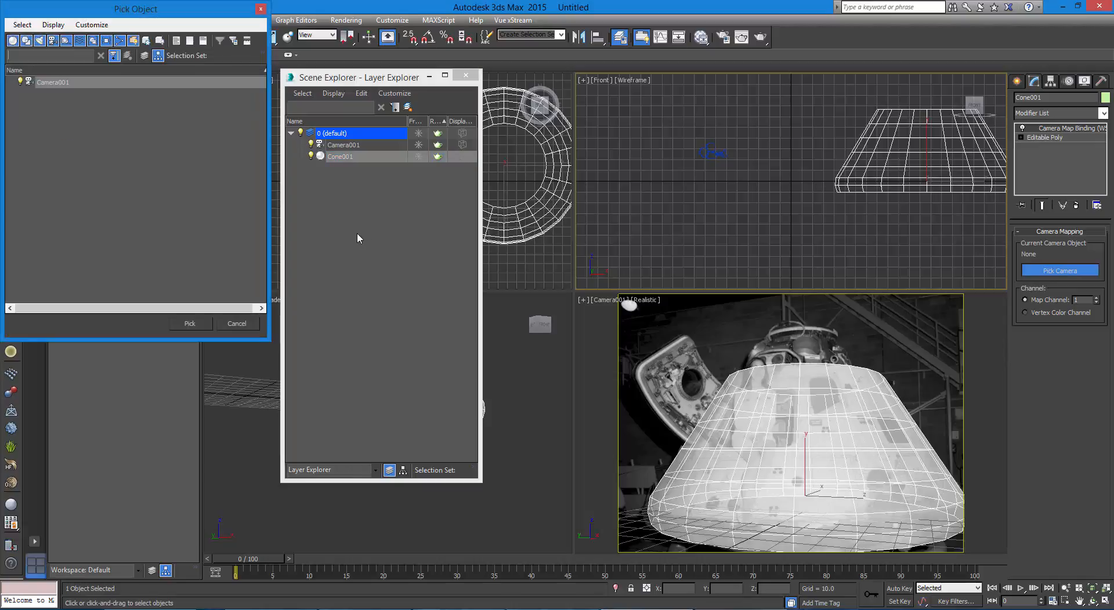
left_click_drag(116, 10, 627, 94)
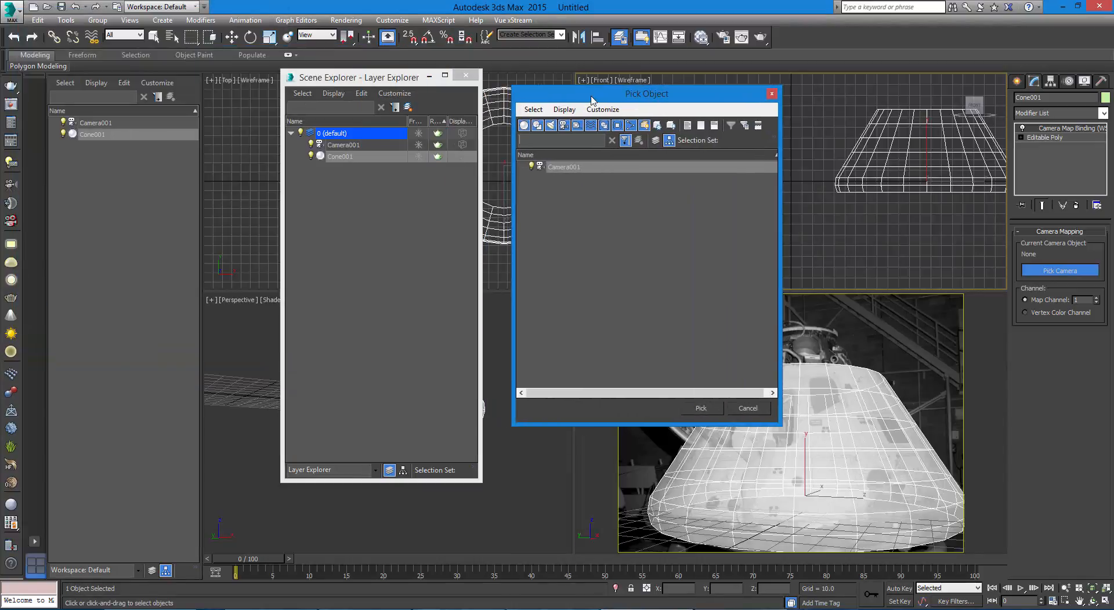
left_click(570, 166)
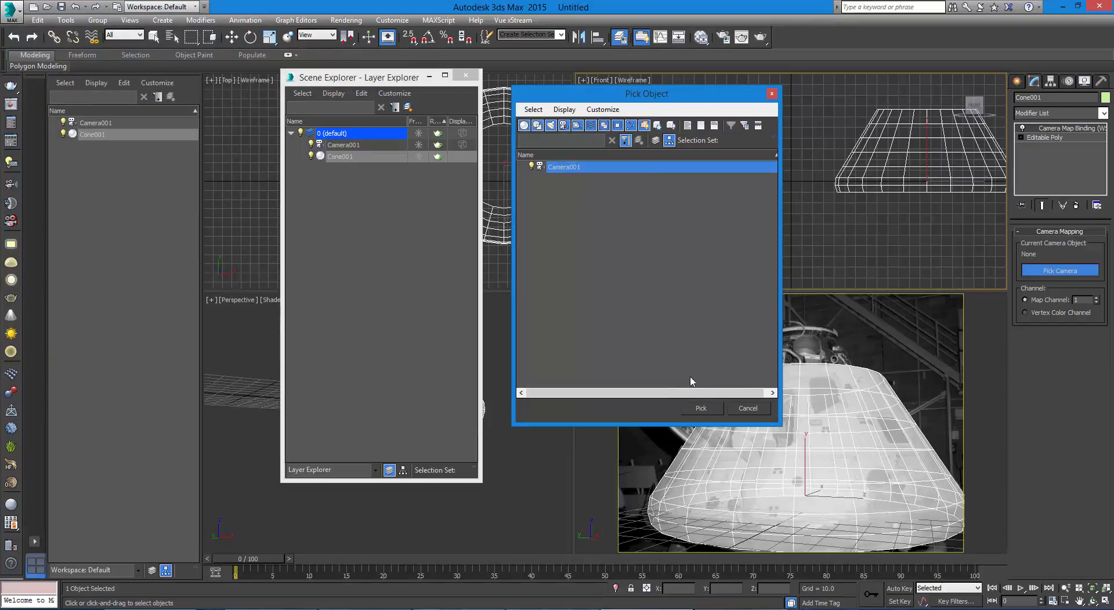
left_click(706, 410)
left_click(705, 409)
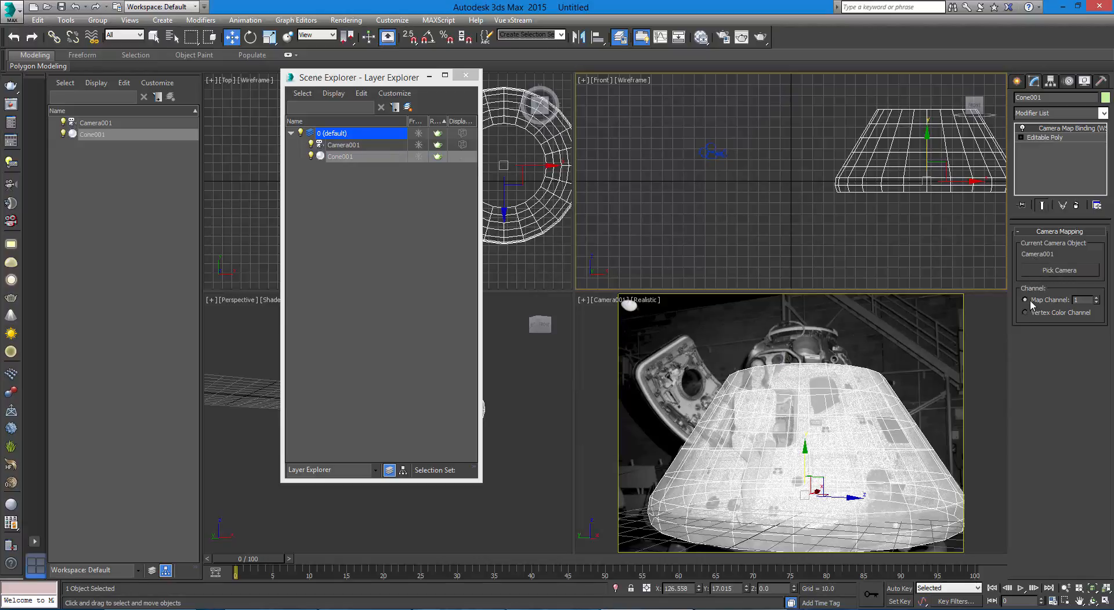
Turn off see-through display for the cone and close the Layer Explorer
left_click(875, 394)
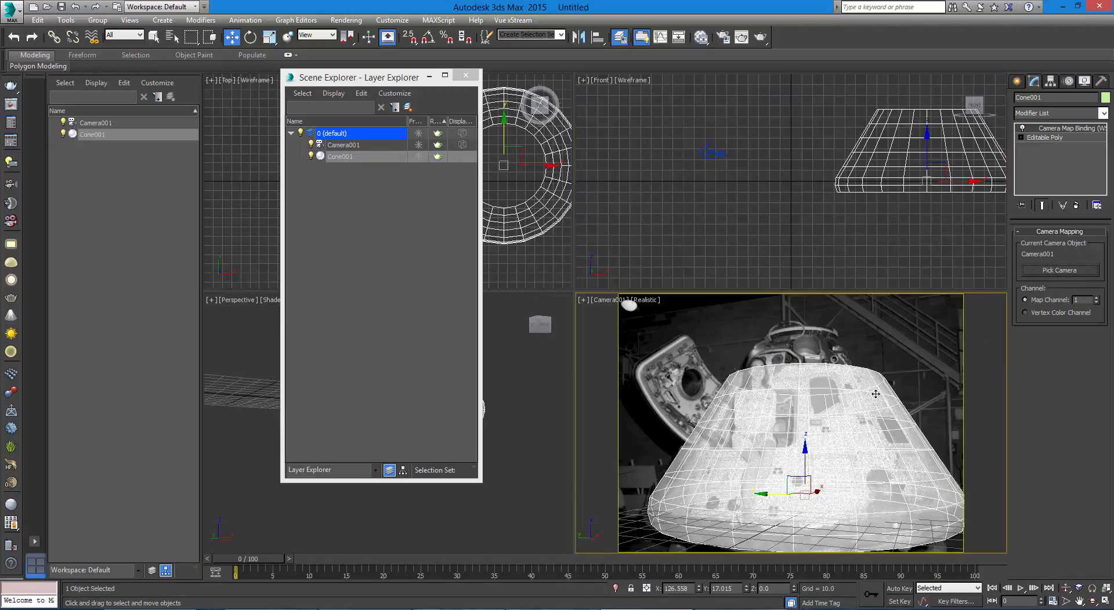
key("alt+x")
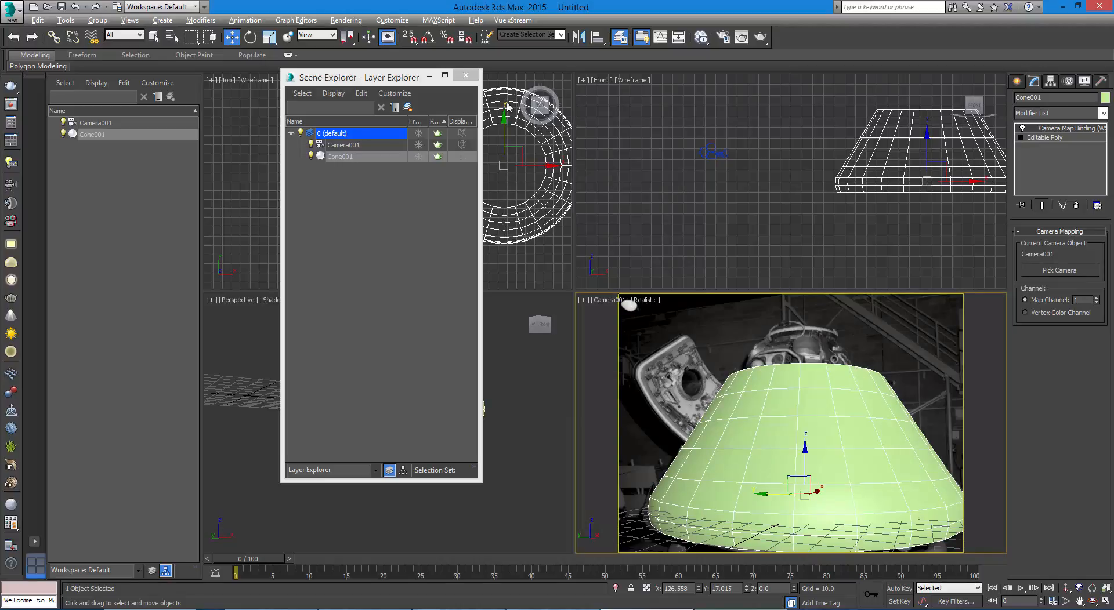
left_click(465, 75)
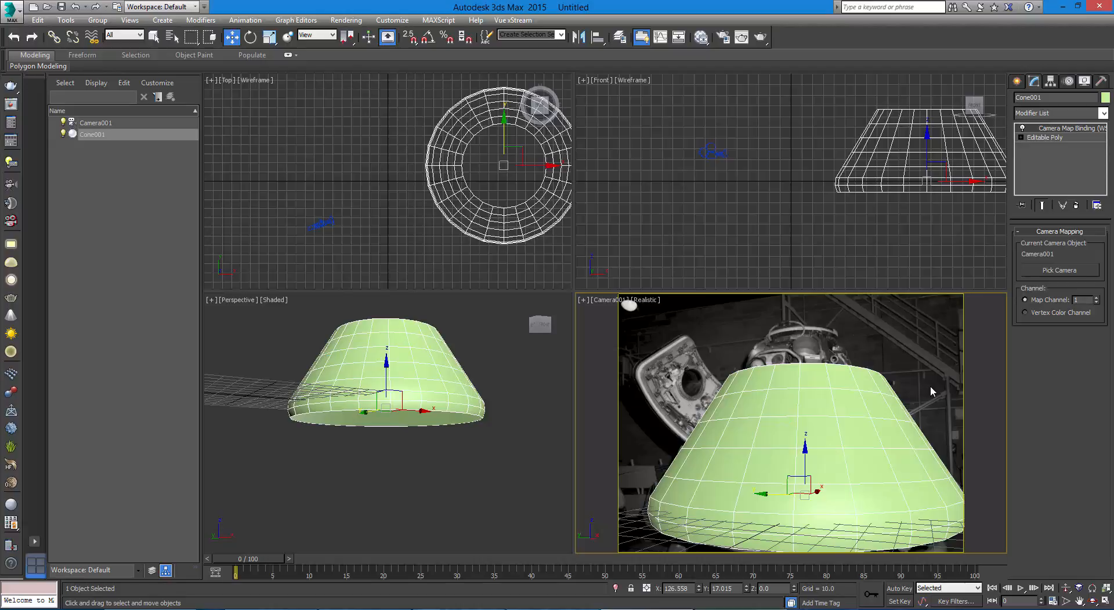
Open the Slate Material Editor and delete all existing material nodes from View1
key("m")
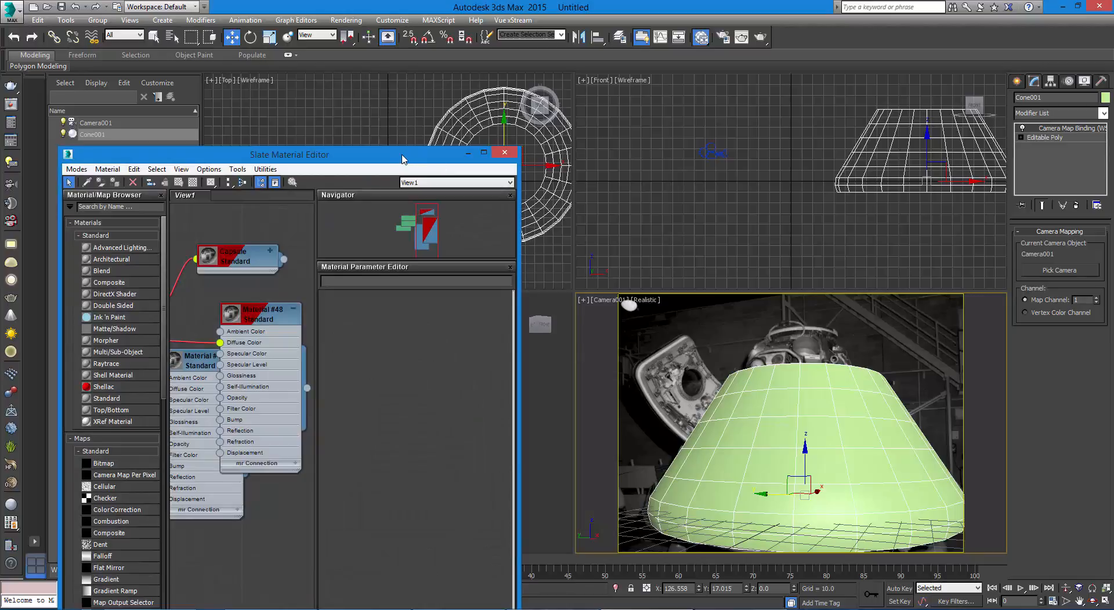
left_click_drag(405, 155, 553, 88)
left_click_drag(667, 161, 889, 161)
left_click_drag(559, 168, 123, 504)
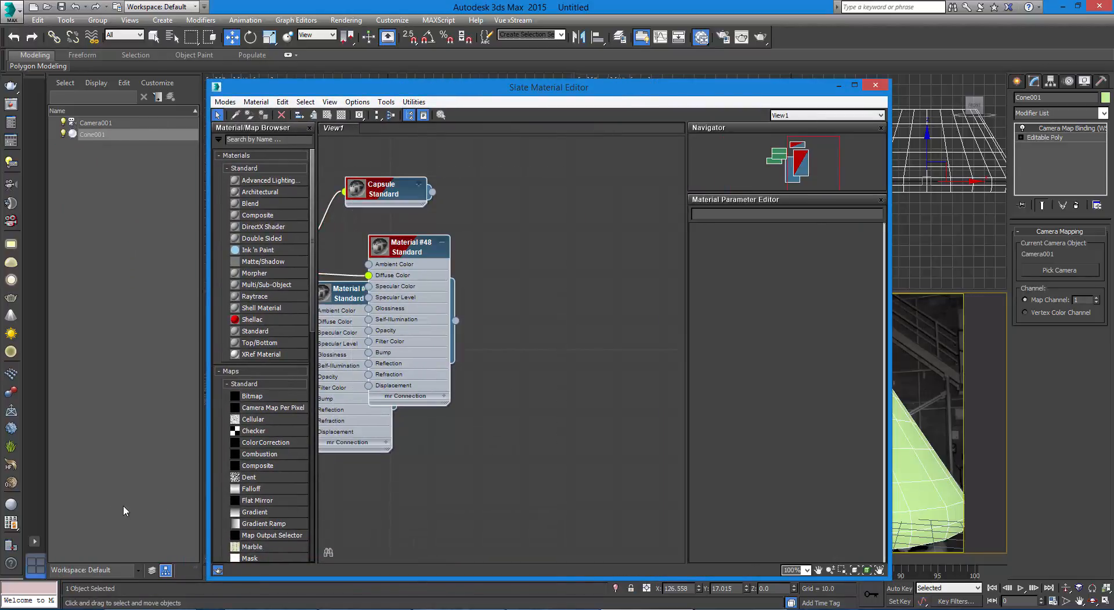
key("Delete")
scroll(465, 381, "down", 3)
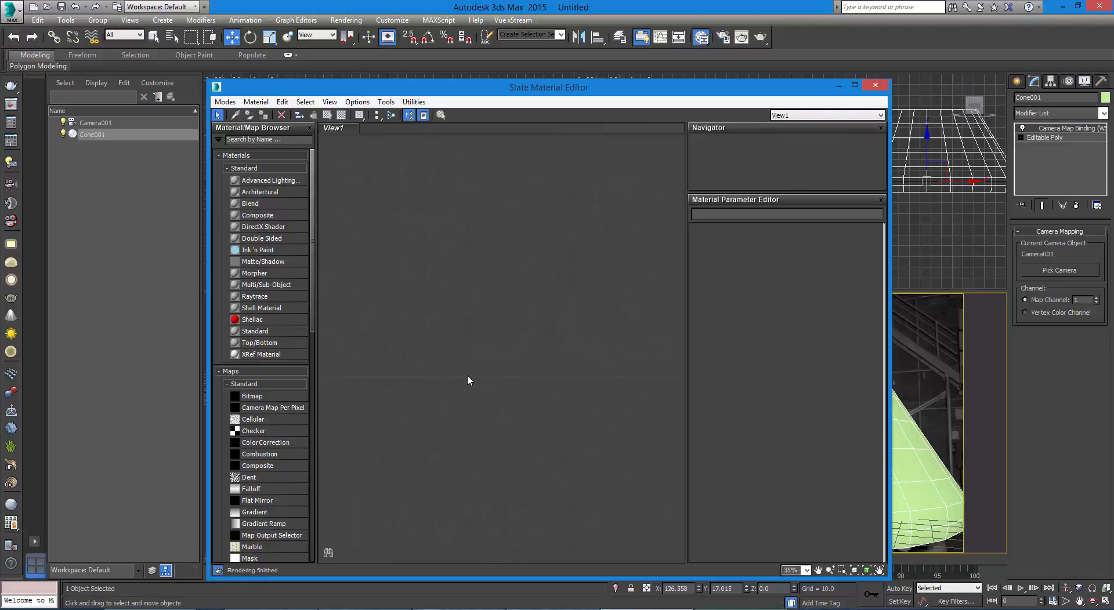
scroll(459, 159, "up", 4)
left_click_drag(475, 88, 305, 54)
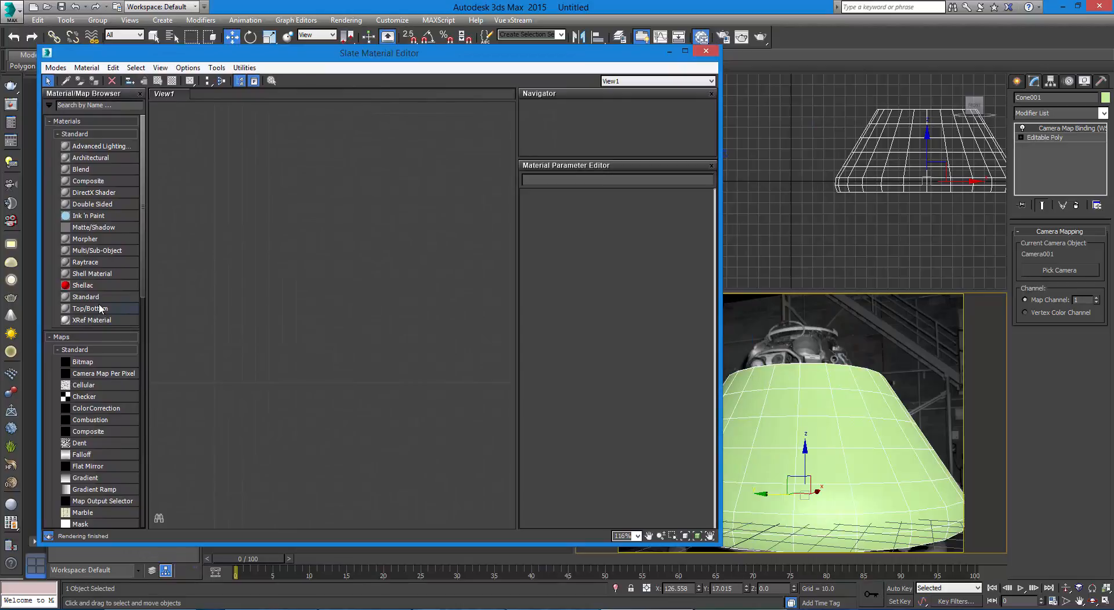
Create a new Standard material in the node view and assign it to the cone
left_click(95, 299)
left_click_drag(96, 303, 158, 305)
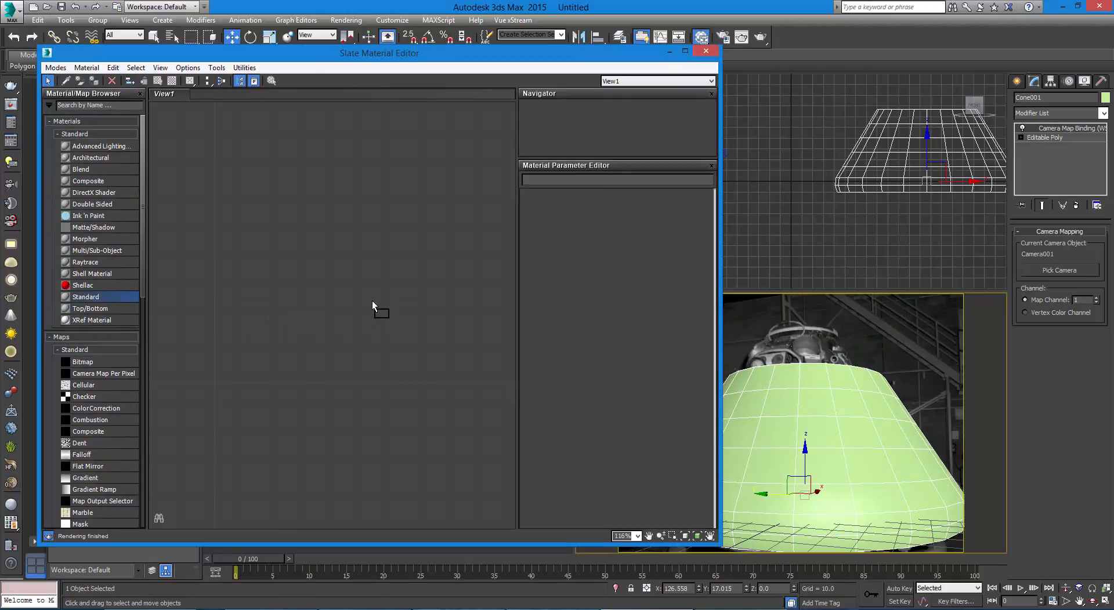
left_click_drag(364, 281, 363, 281)
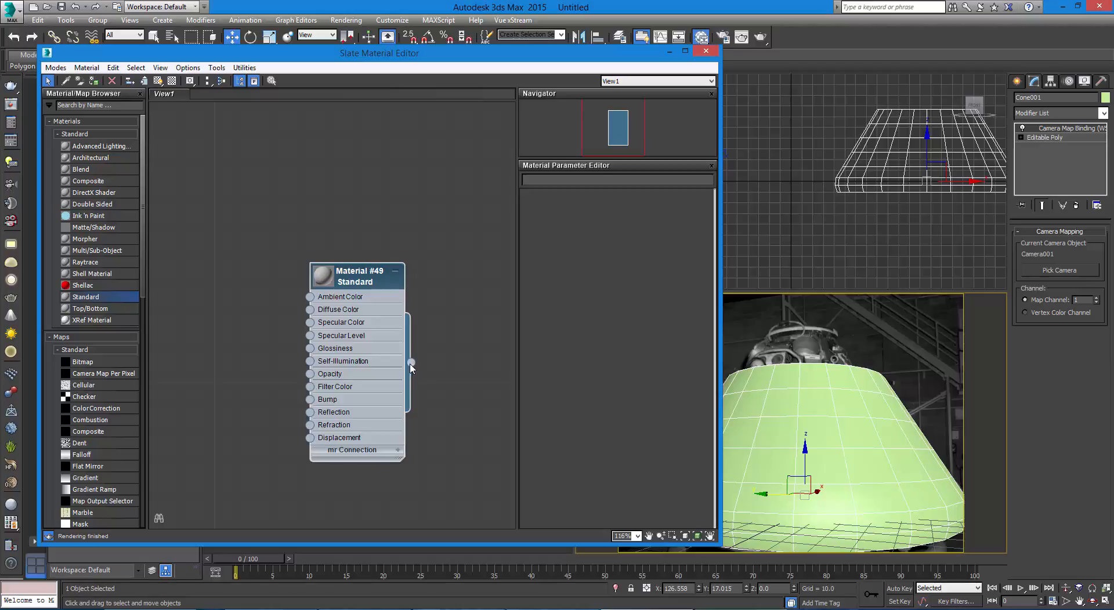
left_click_drag(411, 364, 841, 427)
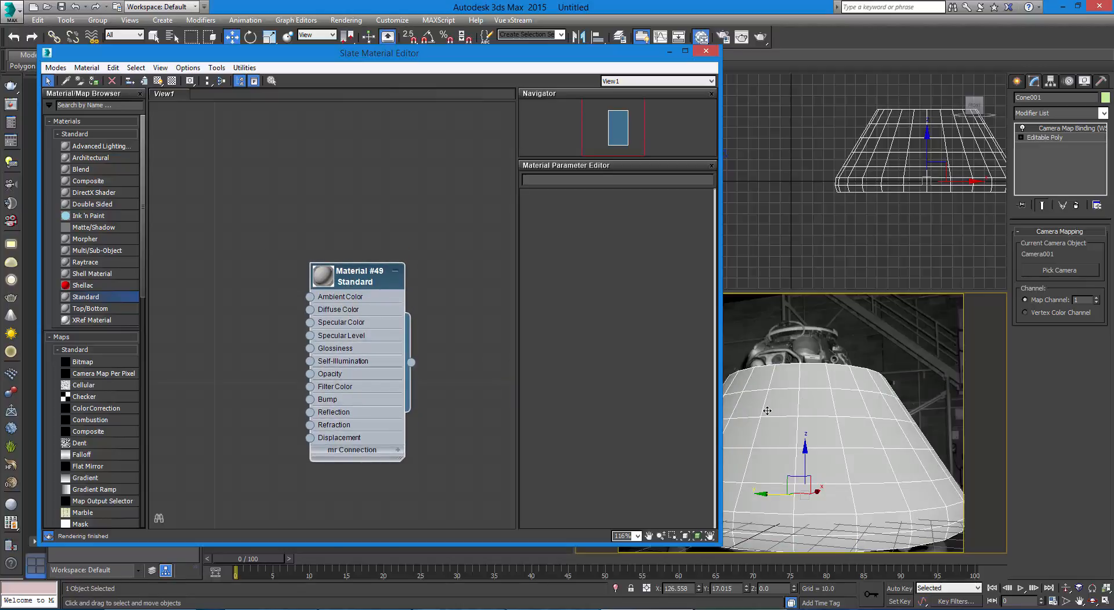
Rename the cone's Standard material as Capsule, move its node higher in the node view and collapse it
double_click(360, 281)
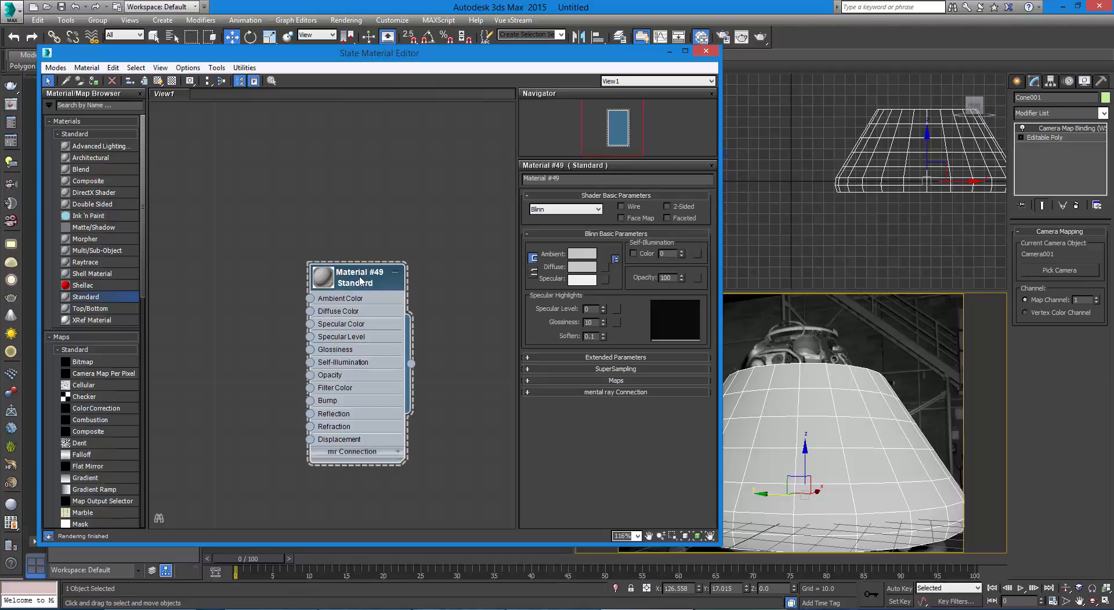
left_click(571, 179)
type("Capsule")
key("Return")
left_click(398, 295)
left_click_drag(386, 273, 377, 213)
left_click(396, 163)
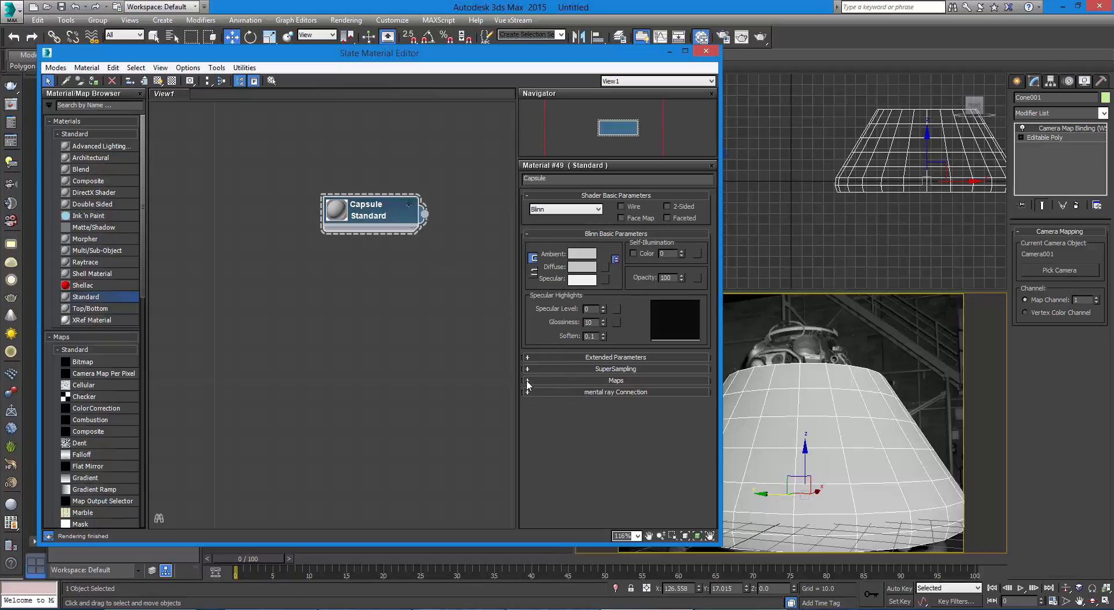
Assign a Bitmap using Miss-Nasa-in-Apollo-8.jpg from the Desktop to the Capsule material's Diffuse Color map
left_click(565, 381)
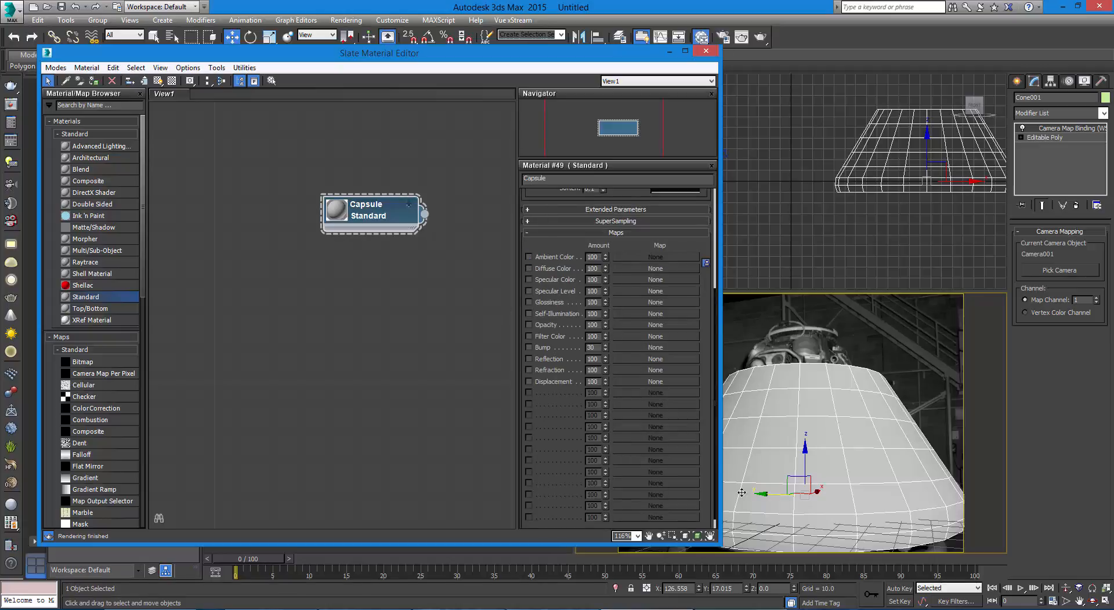
left_click(622, 269)
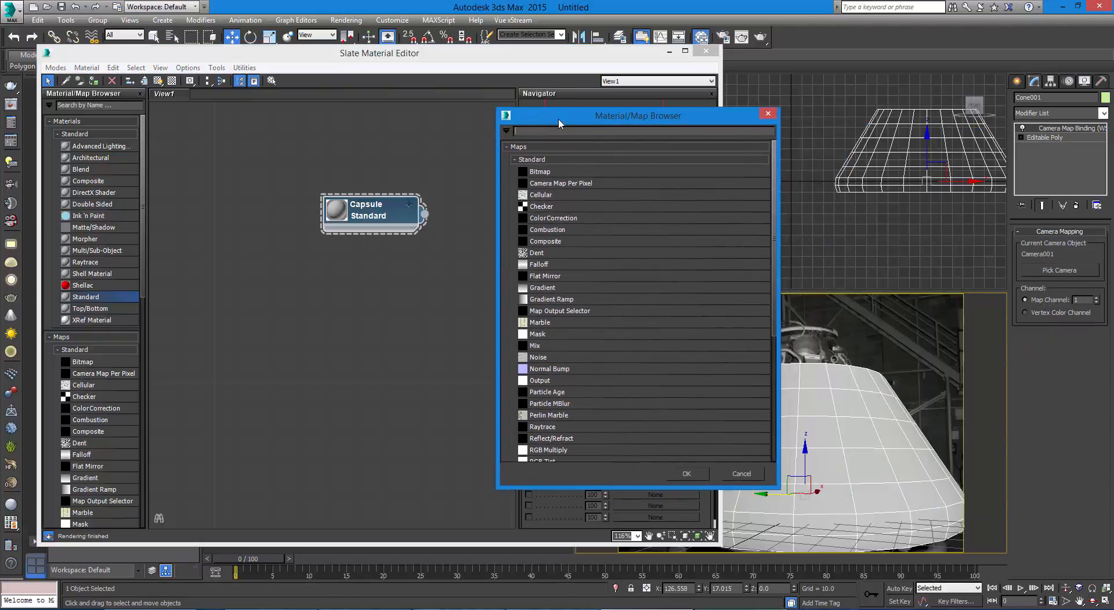
left_click_drag(646, 120, 793, 96)
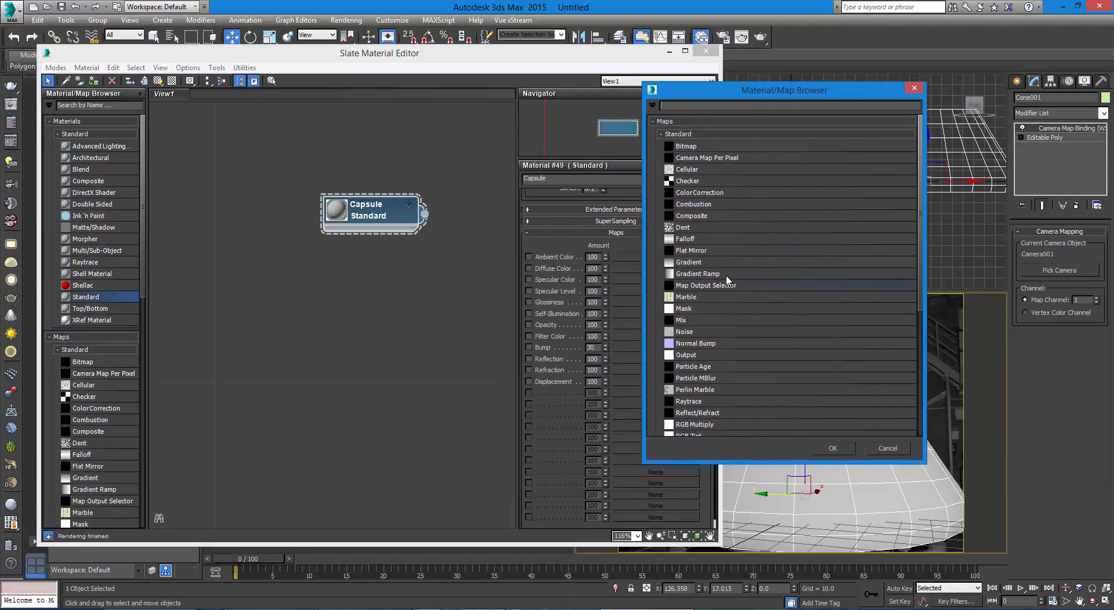
double_click(694, 149)
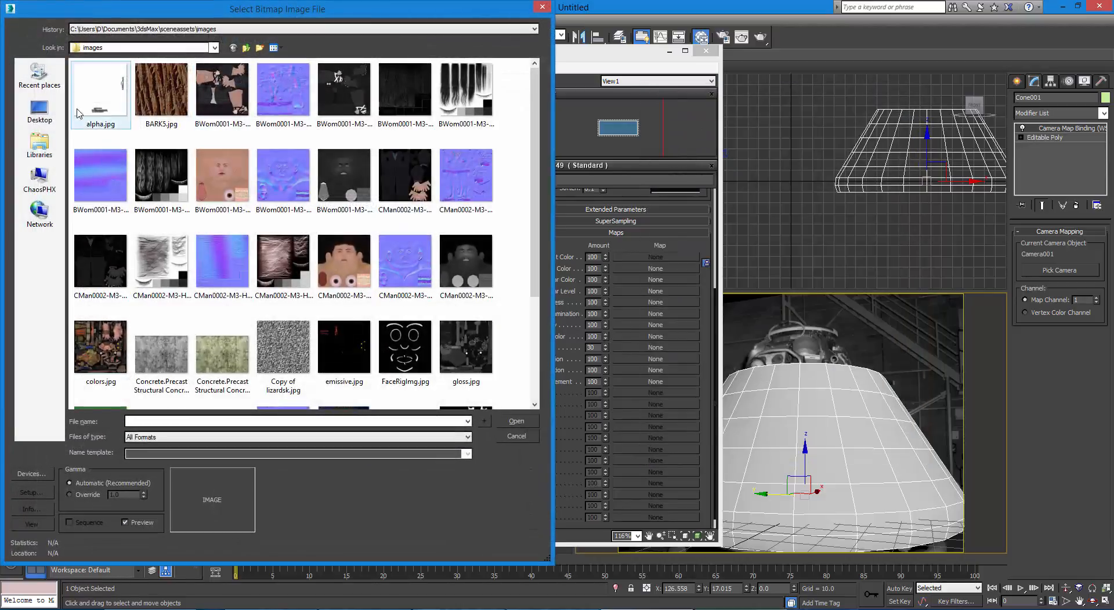
left_click(35, 114)
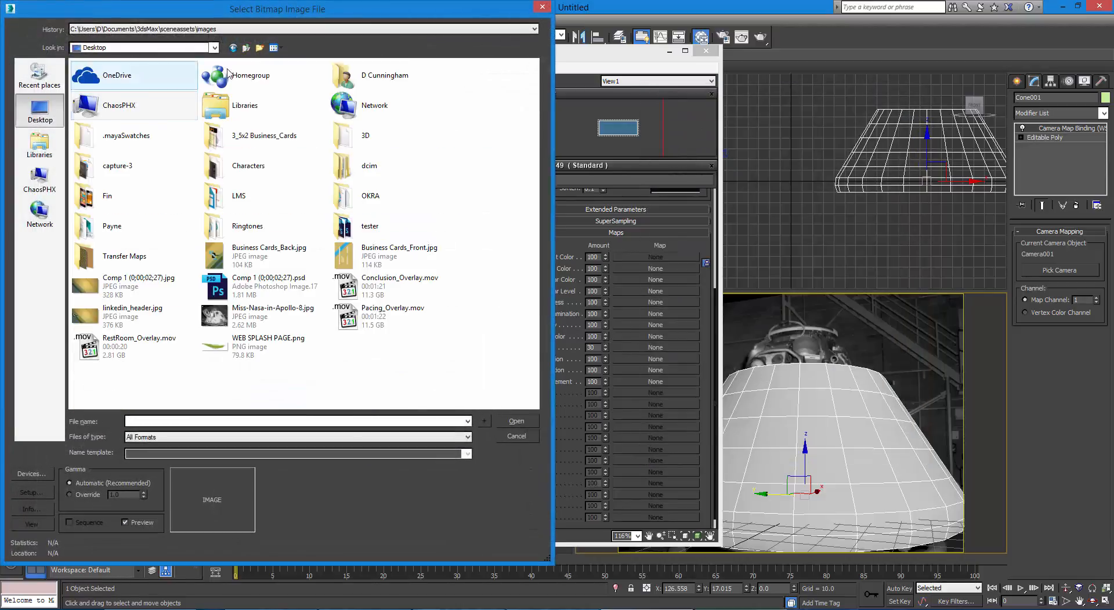
left_click(251, 326)
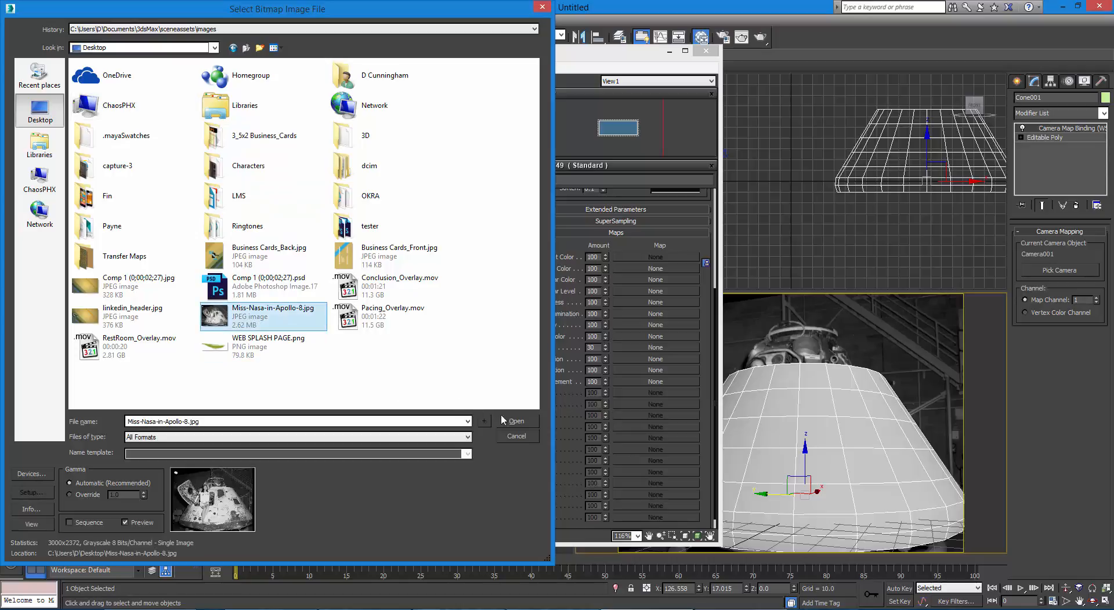
left_click(522, 422)
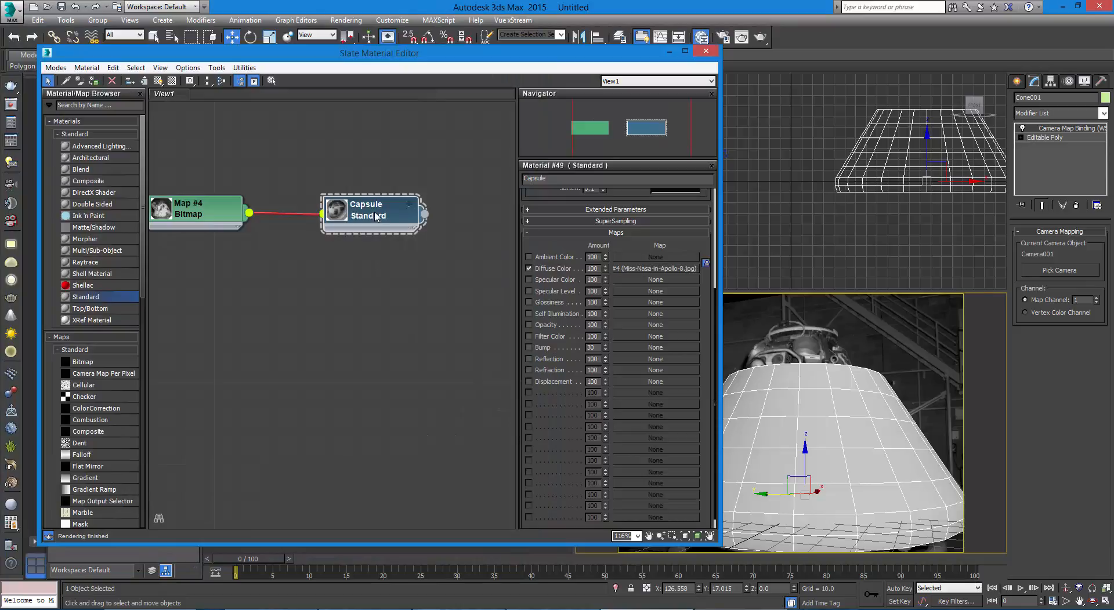
Rearrange the bitmap and Capsule nodes, show the shaded material in the viewports and minimize the material editor
left_click_drag(376, 217, 430, 257)
left_click_drag(198, 217, 278, 313)
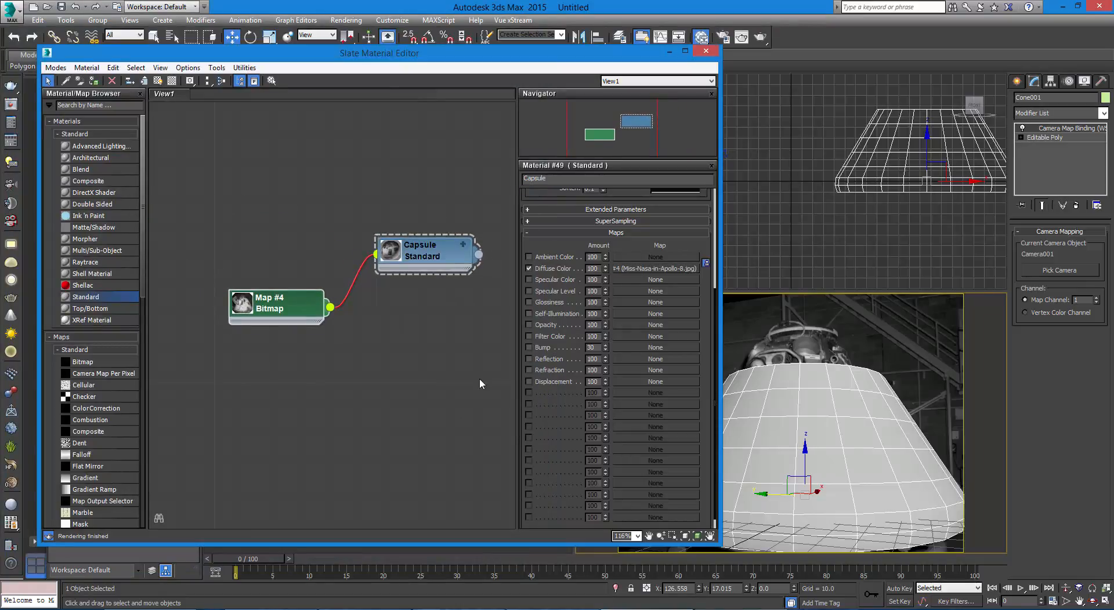
left_click(444, 278)
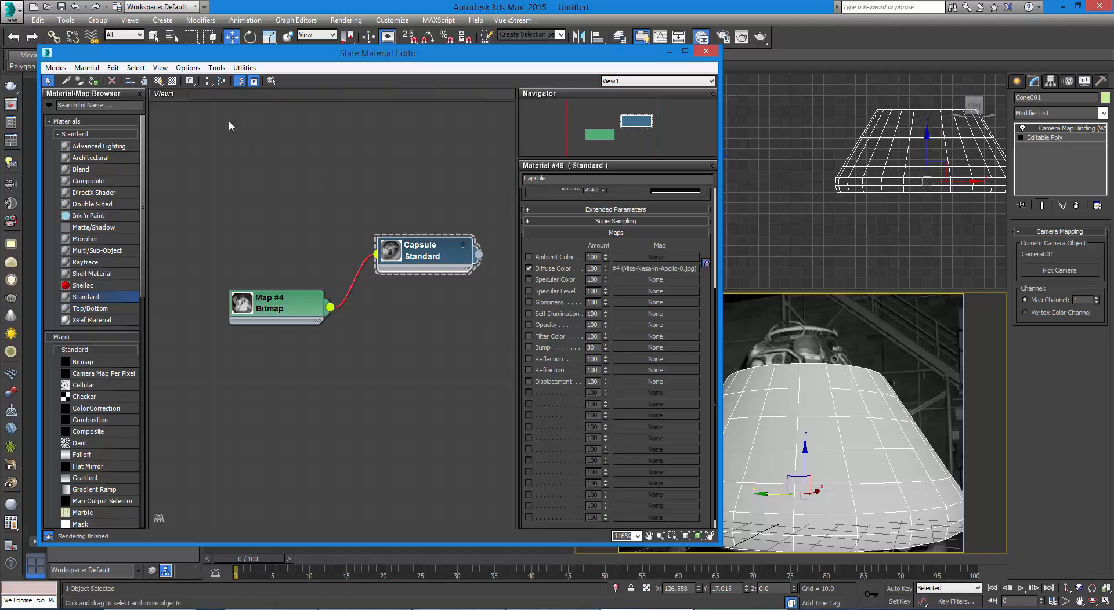
left_click(158, 81)
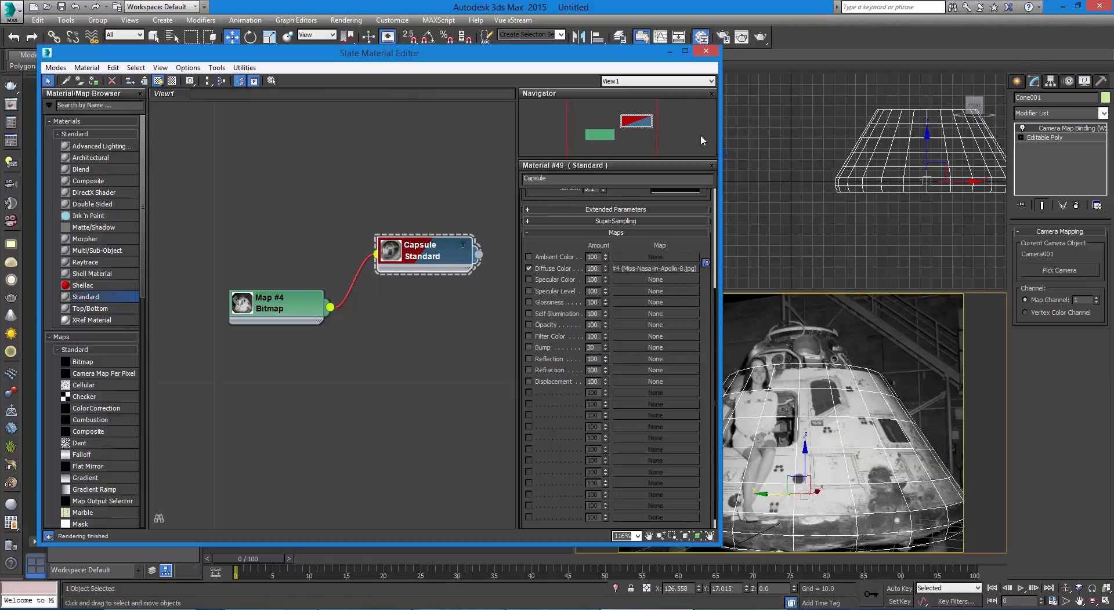
left_click(669, 52)
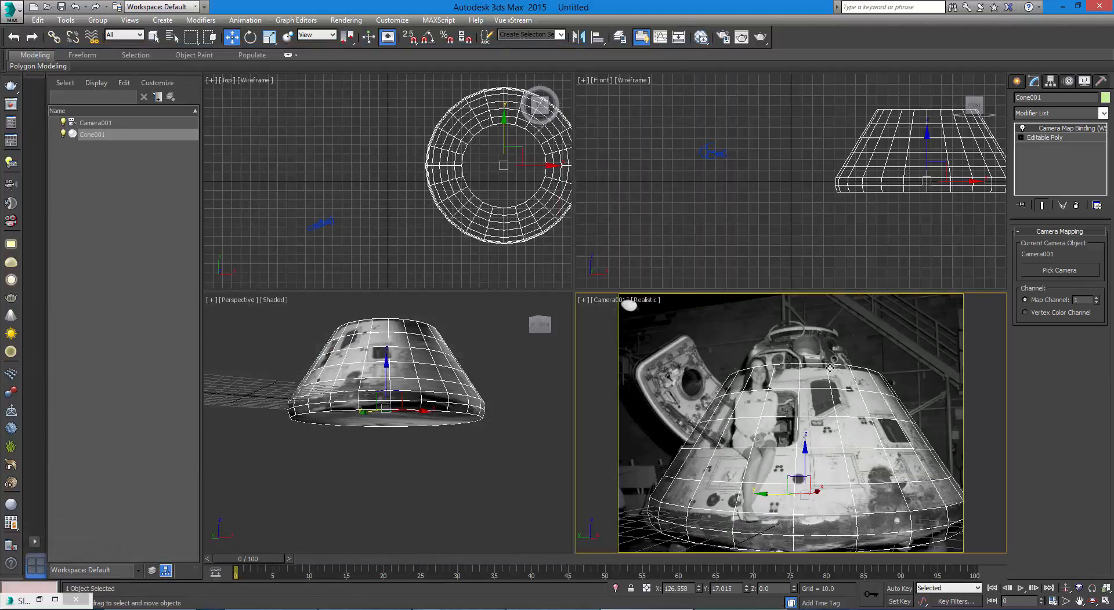
Deselect the cone and examine the projected photo on it from several angles in the Perspective view
right_click(430, 449)
right_click(604, 468)
left_click(604, 468)
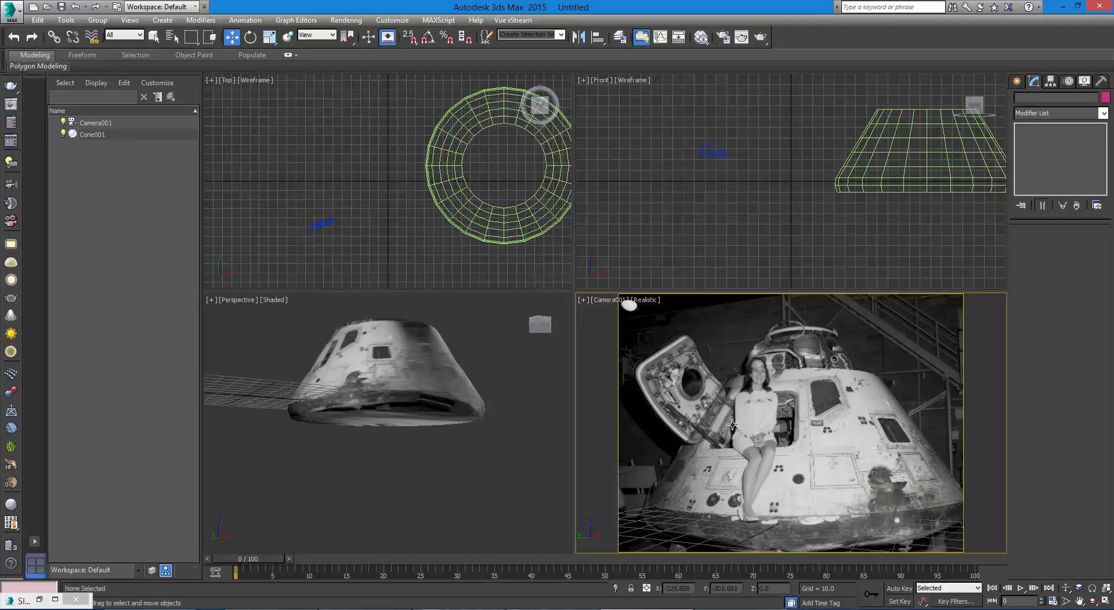
right_click(413, 446)
mouse_move(420, 427)
middle_mouse_down("alt")
mouse_move(520, 450)
mouse_move(470, 475)
mouse_move(447, 423)
mouse_move(436, 424)
middle_mouse_up("alt")
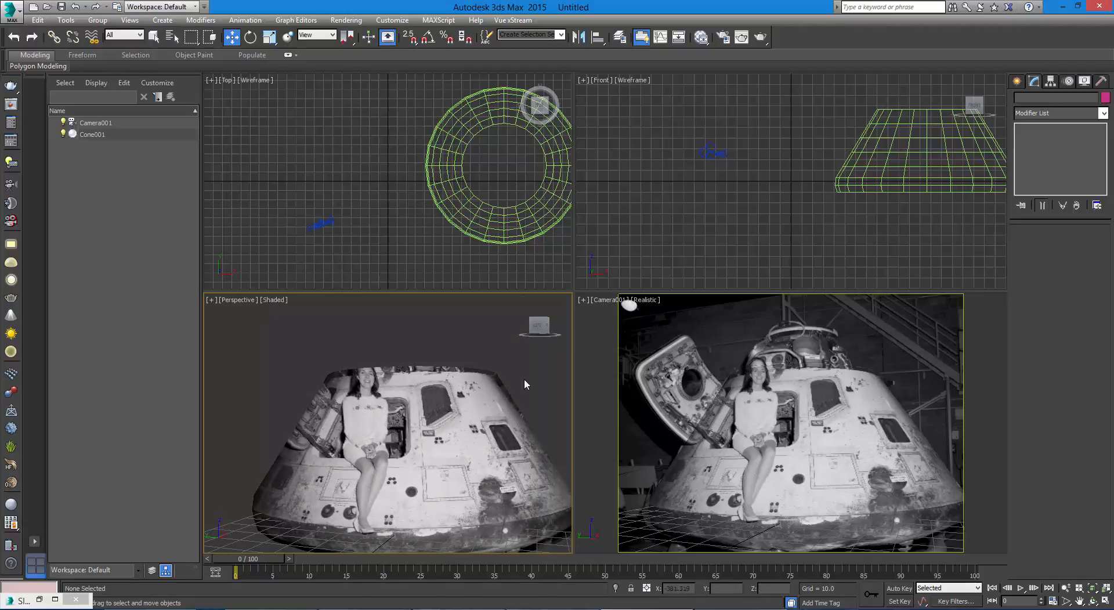
middle_click_drag(487, 434, 434, 434, "alt")
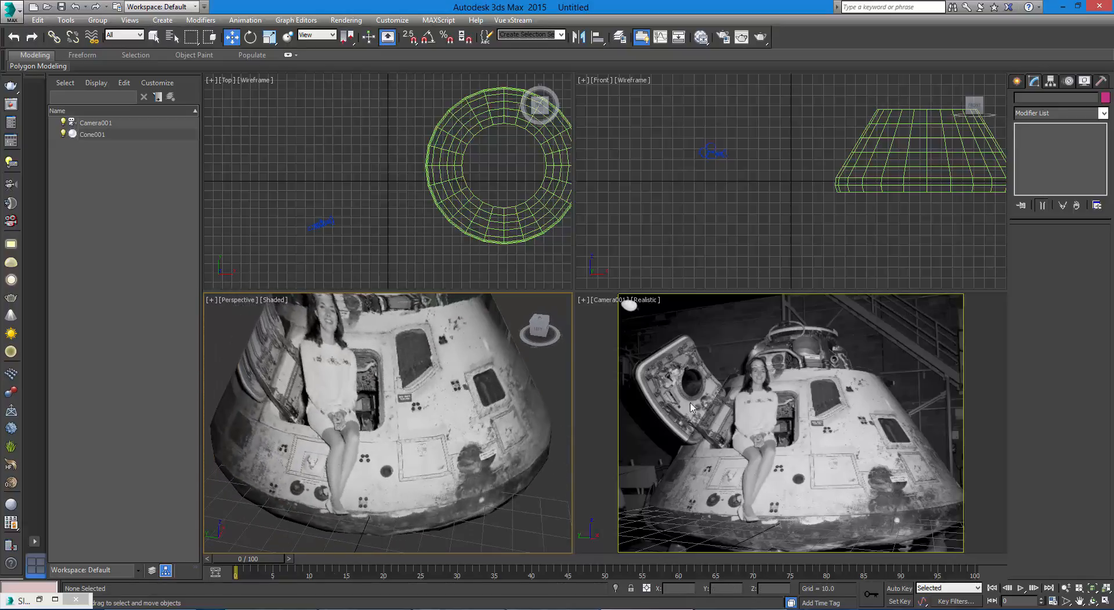
Render the Camera001 view to check the projected cone, and minimize the rendered frame window
middle_click(709, 338)
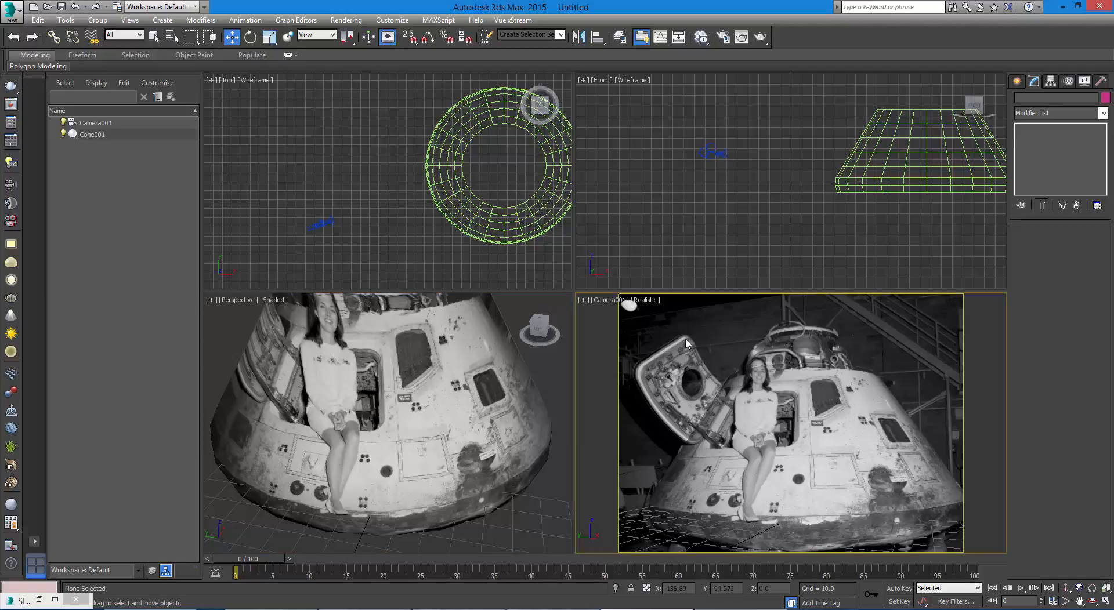
left_click(760, 37)
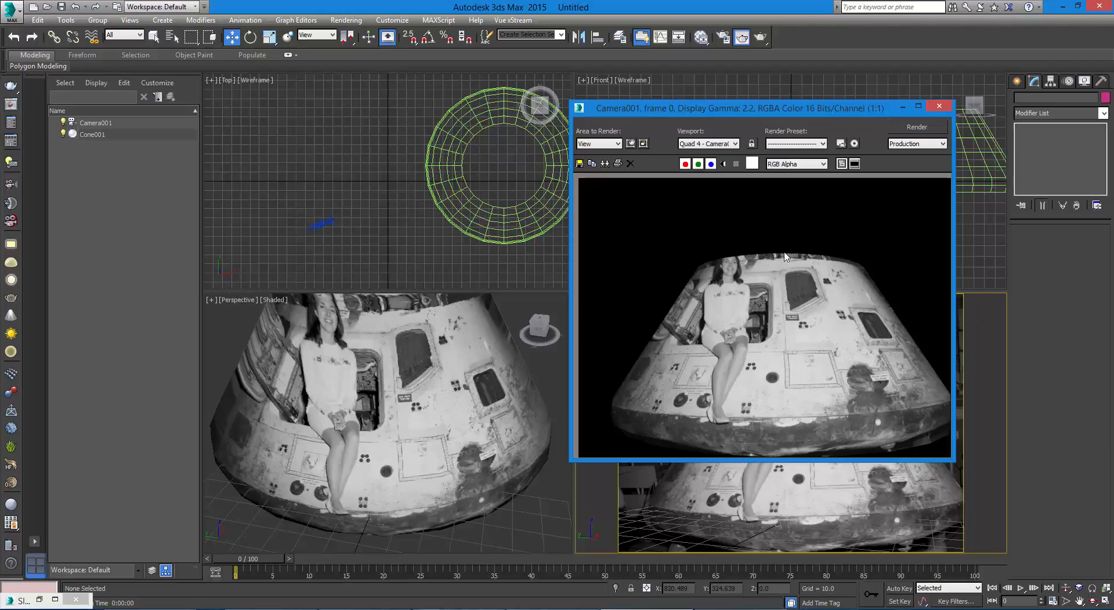
left_click(902, 108)
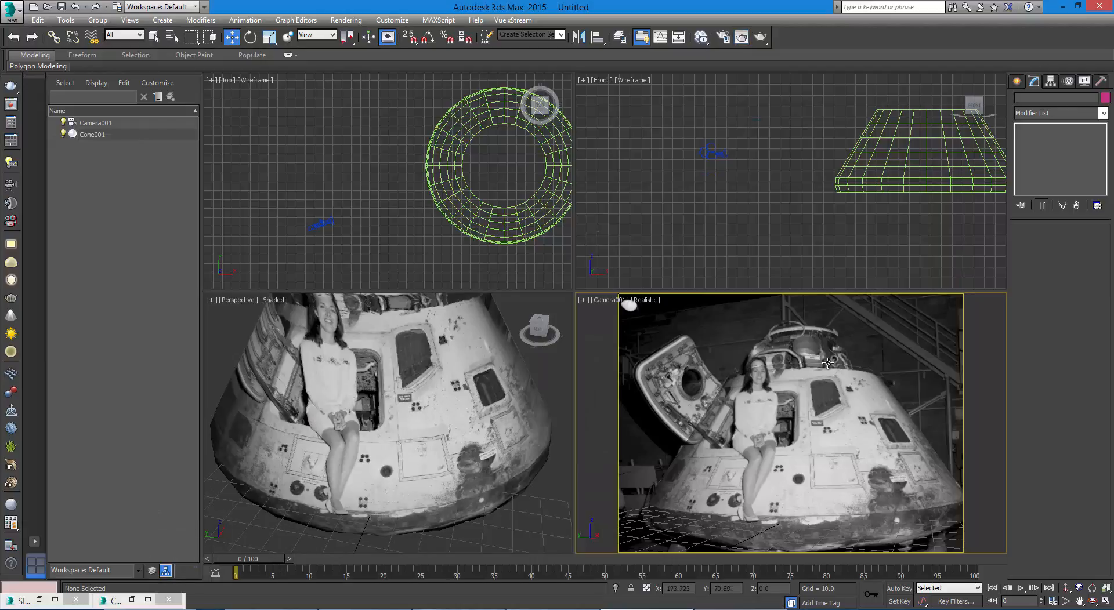
Select the cone's top cap polygon at the Polygon level of its Editable Poly
left_click(825, 385)
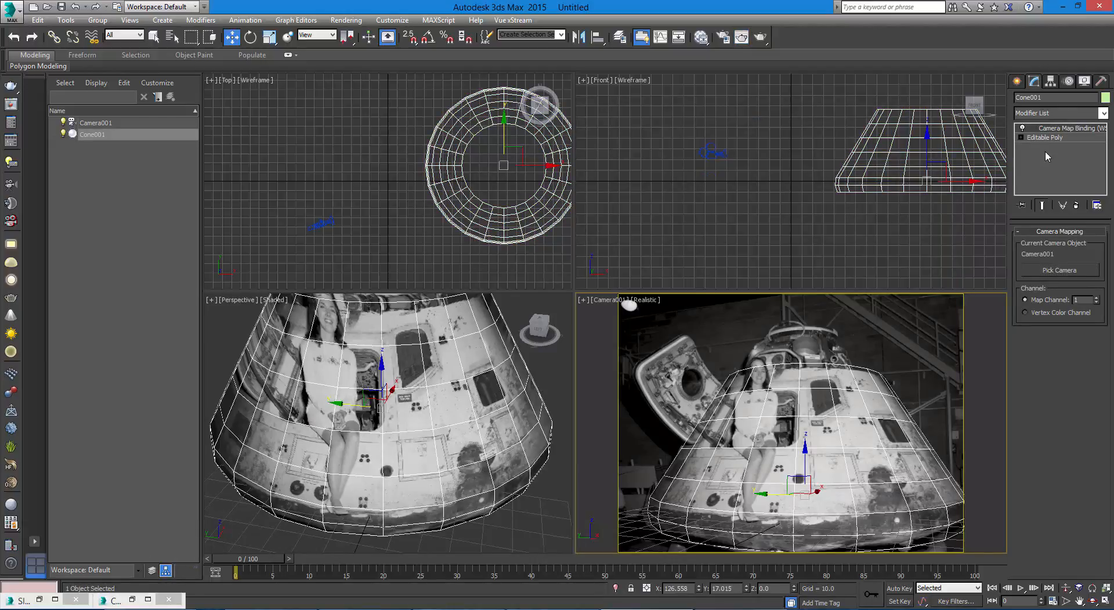
left_click(1020, 138)
left_click(1044, 174)
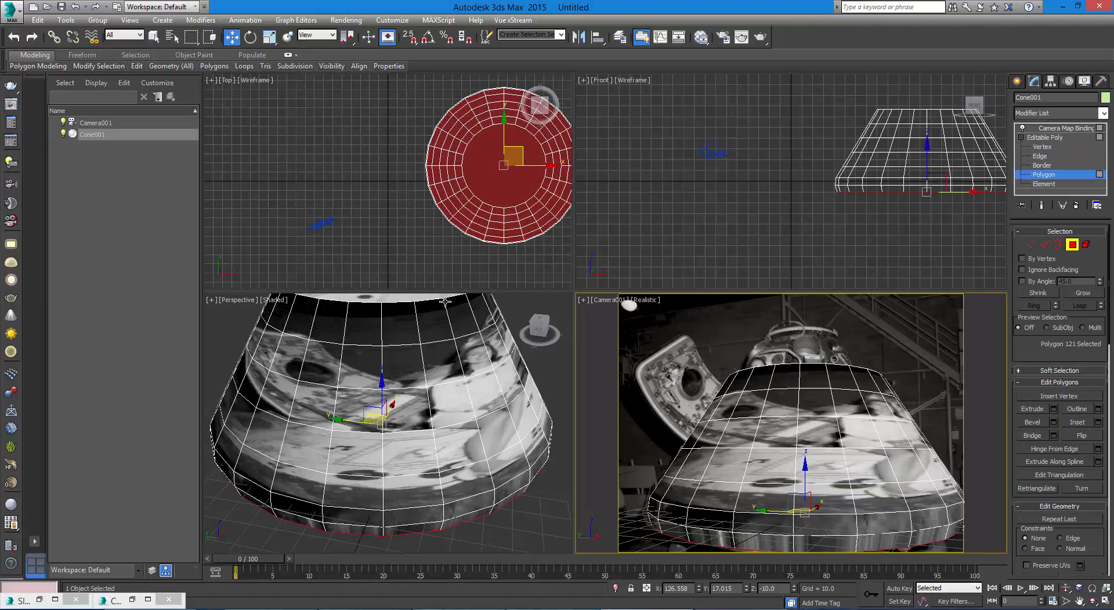
left_click(412, 299)
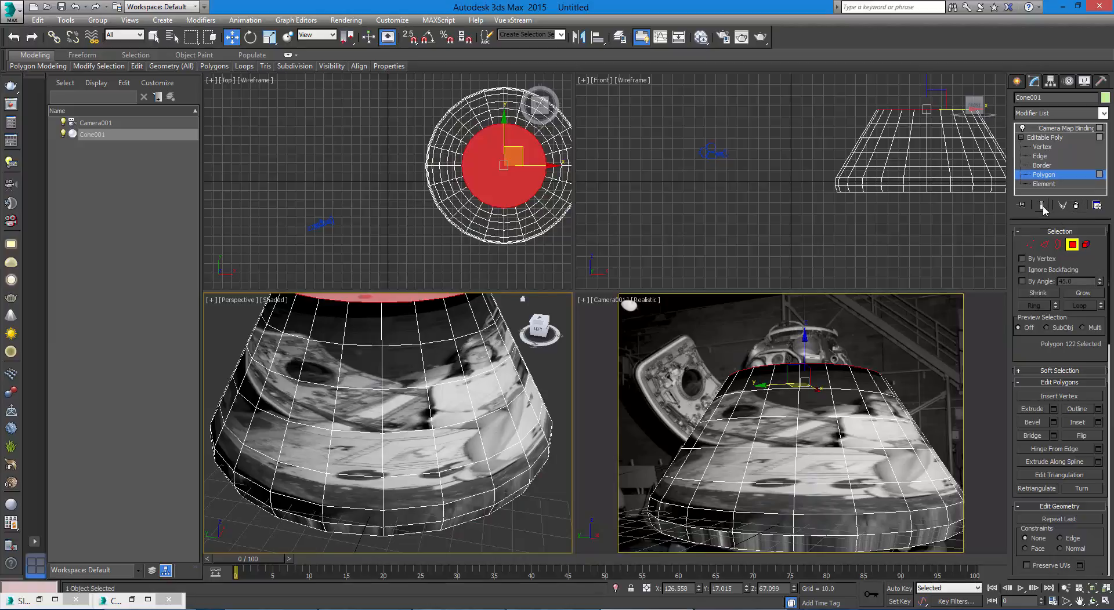
Turn on Show End Result at the Polygon level and lower the cone's top polygon to a Z of about 65.4
left_click(1067, 128)
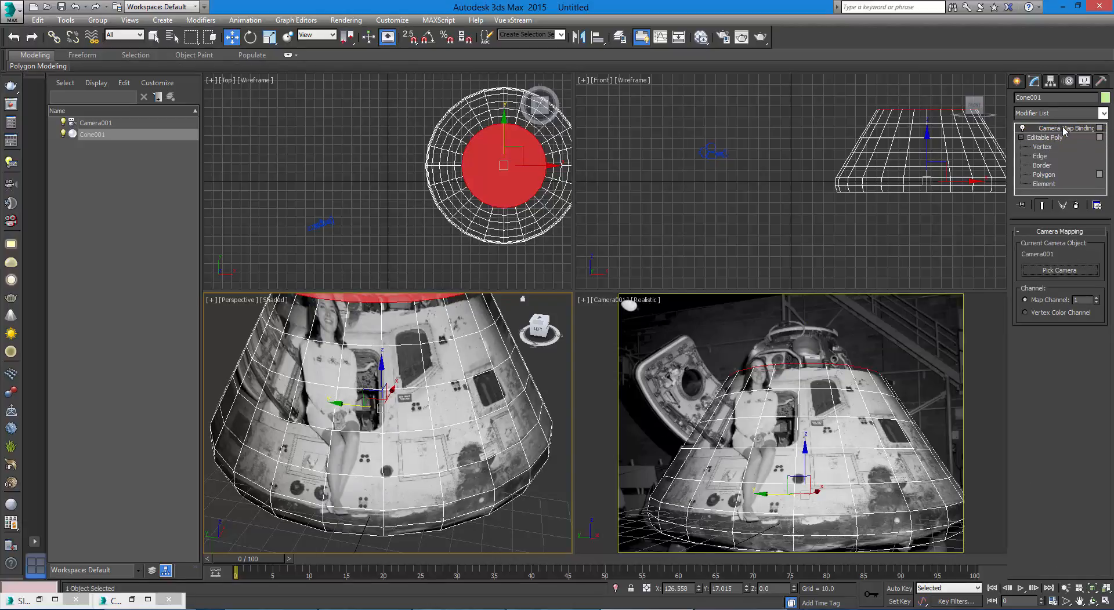
left_click(1049, 174)
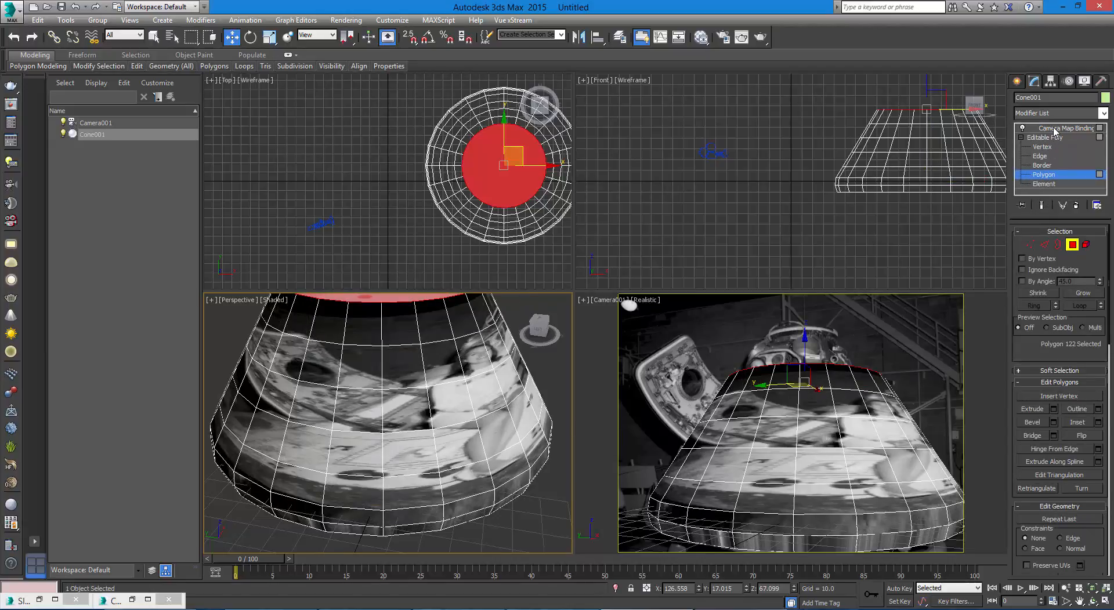
left_click(1041, 207)
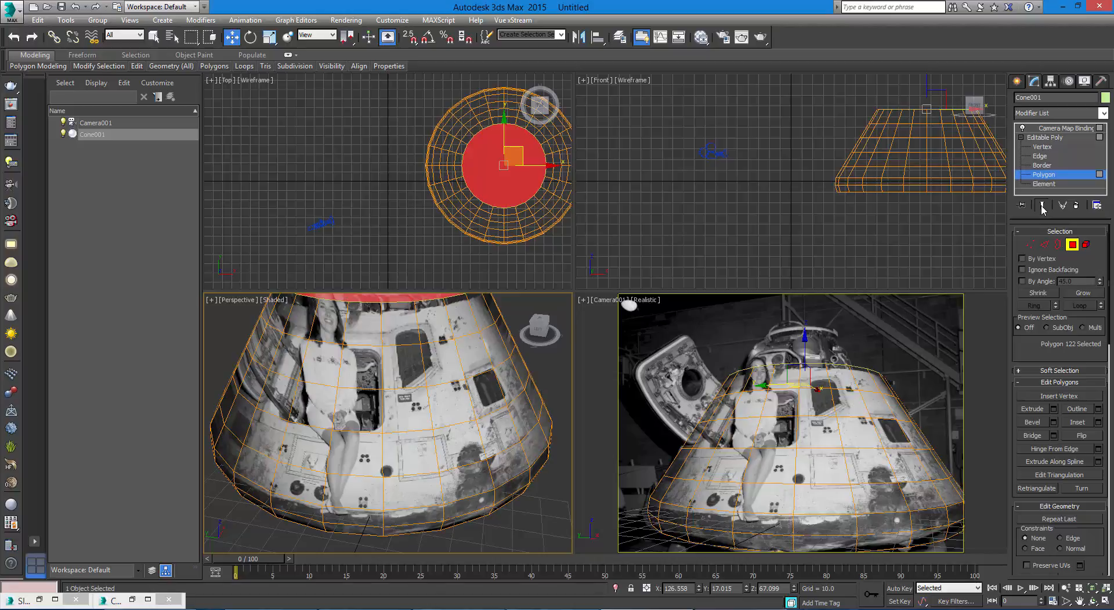
left_click(1040, 206)
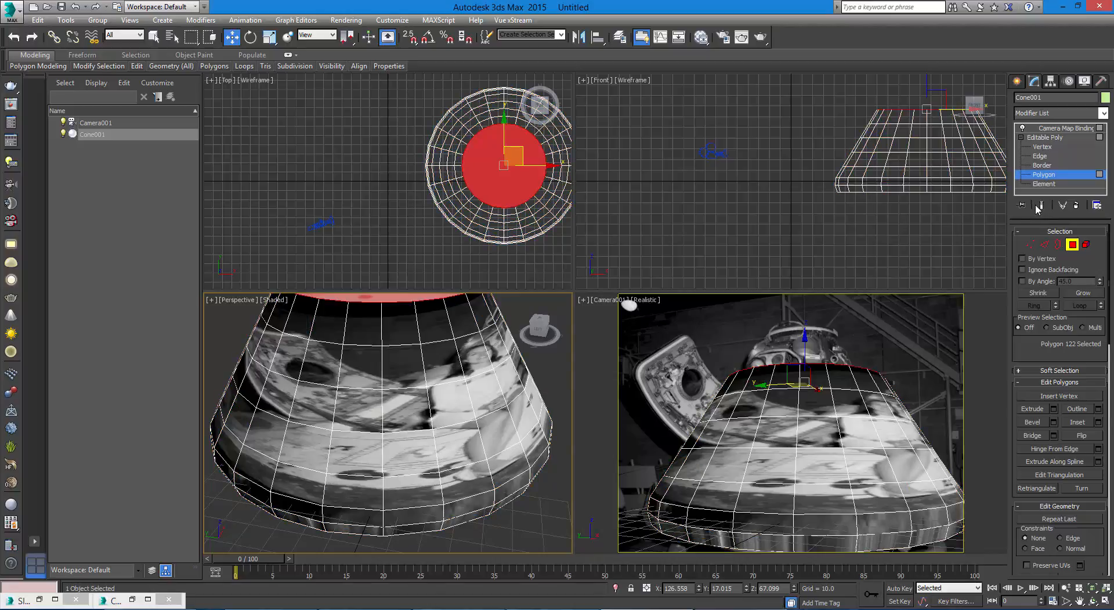
left_click(1040, 206)
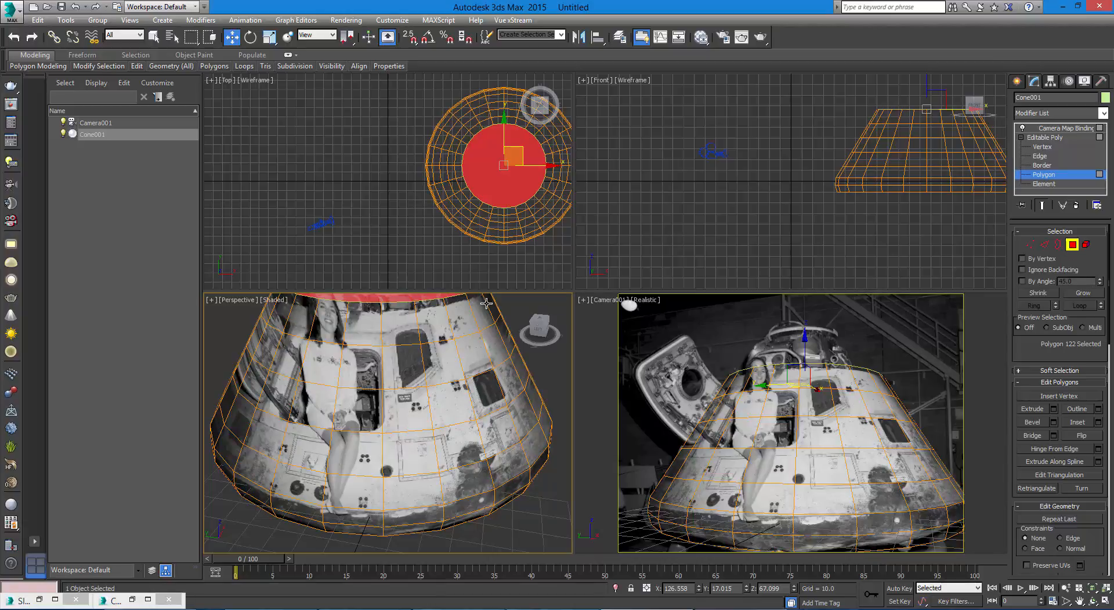
left_click(805, 339)
mouse_move(805, 338)
left_mouse_down()
mouse_move(805, 328)
mouse_move(803, 342)
left_mouse_up()
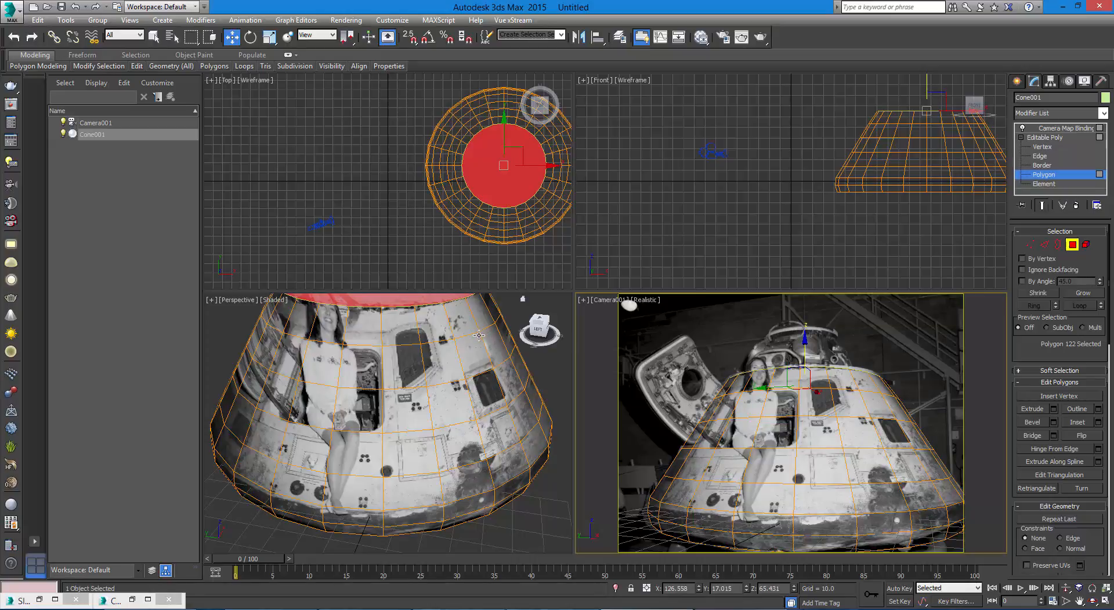
Bevel the top polygon with height 0 and outline about -6.5, and apply it while keeping Bevel active
middle_click_drag(479, 335, 540, 389, "alt")
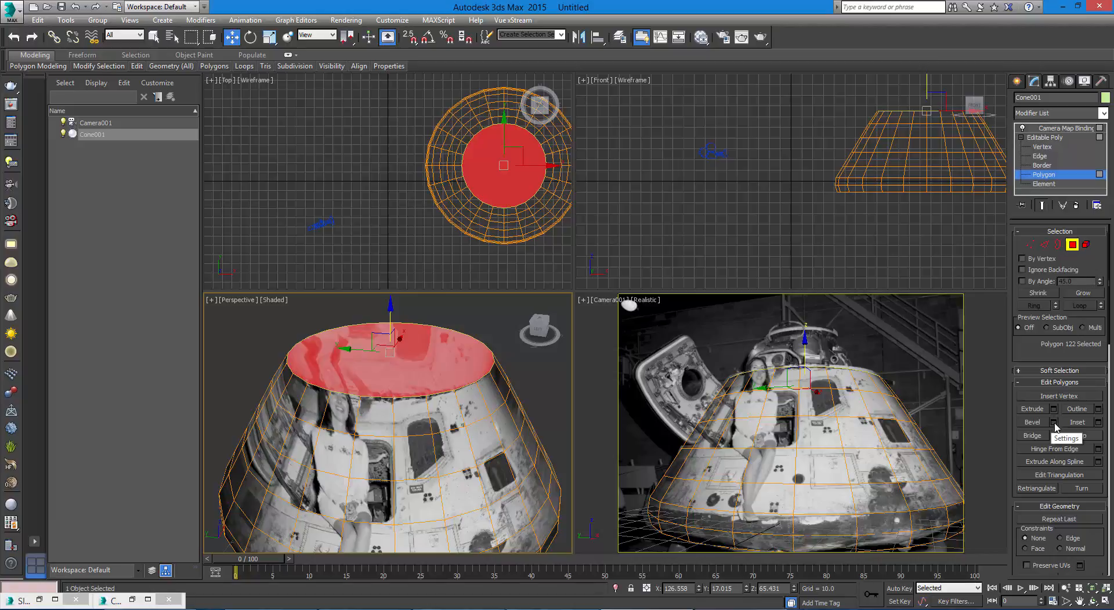
left_click(1054, 422)
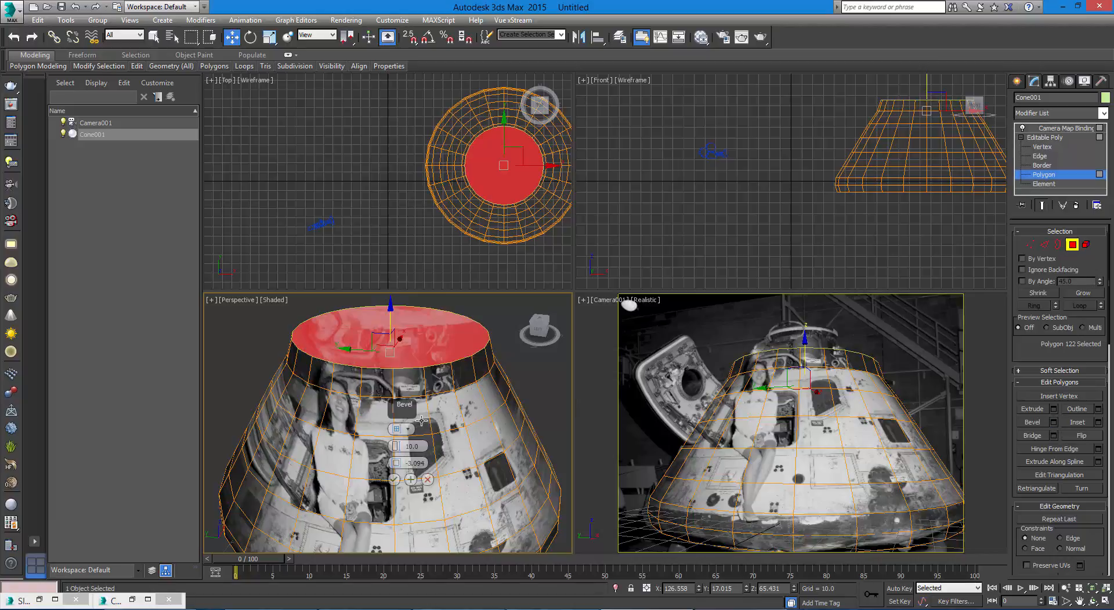
mouse_move(397, 450)
left_mouse_down()
mouse_move(391, 467)
mouse_move(411, 446)
left_mouse_up()
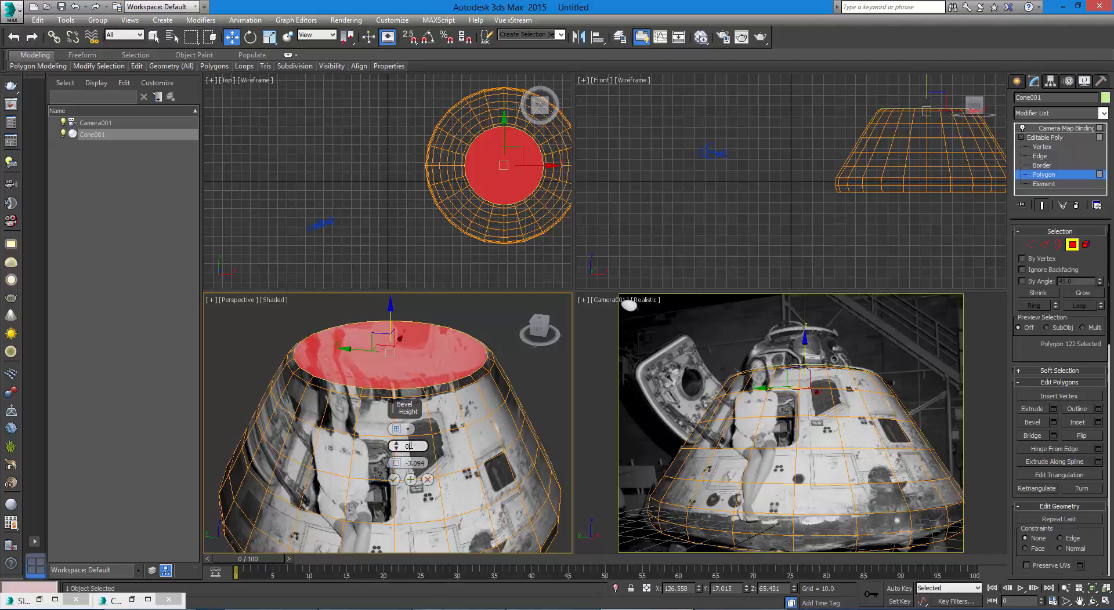
left_click_drag(394, 469, 391, 470)
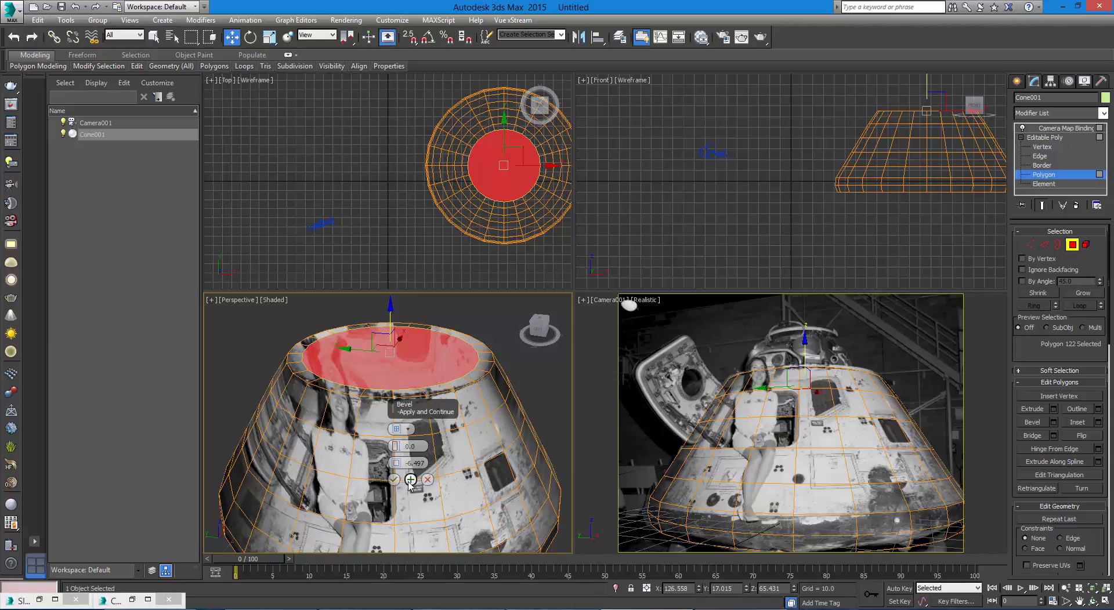
left_click(410, 480)
Bevel the inner top polygon upward with height about 27.5 and outline about -15.4 to form the capsule's upper section
left_click_drag(395, 446, 388, 393)
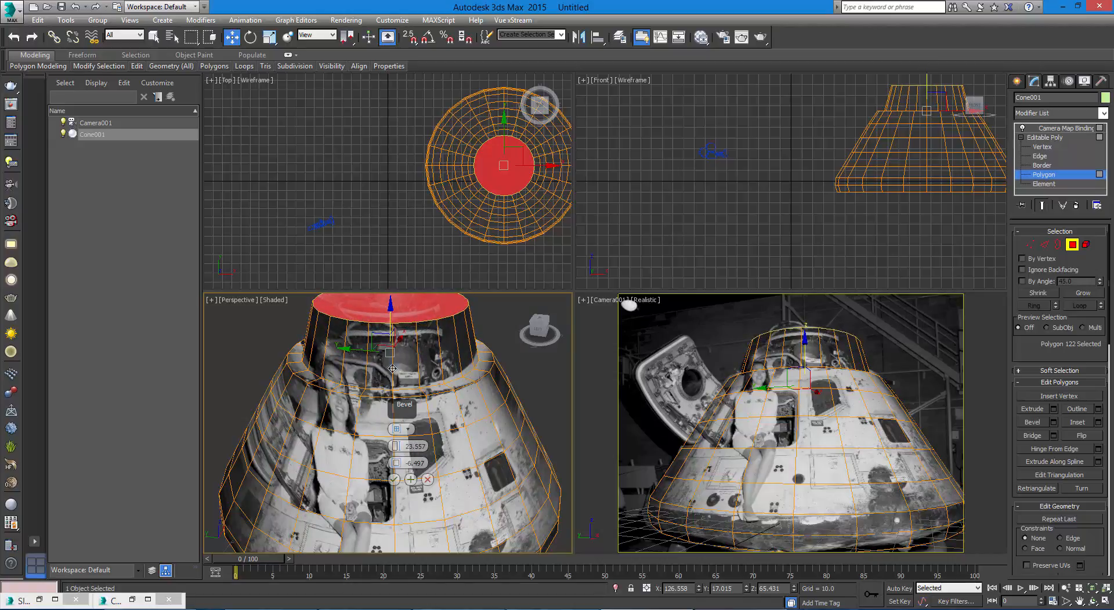
left_click_drag(397, 465, 394, 438)
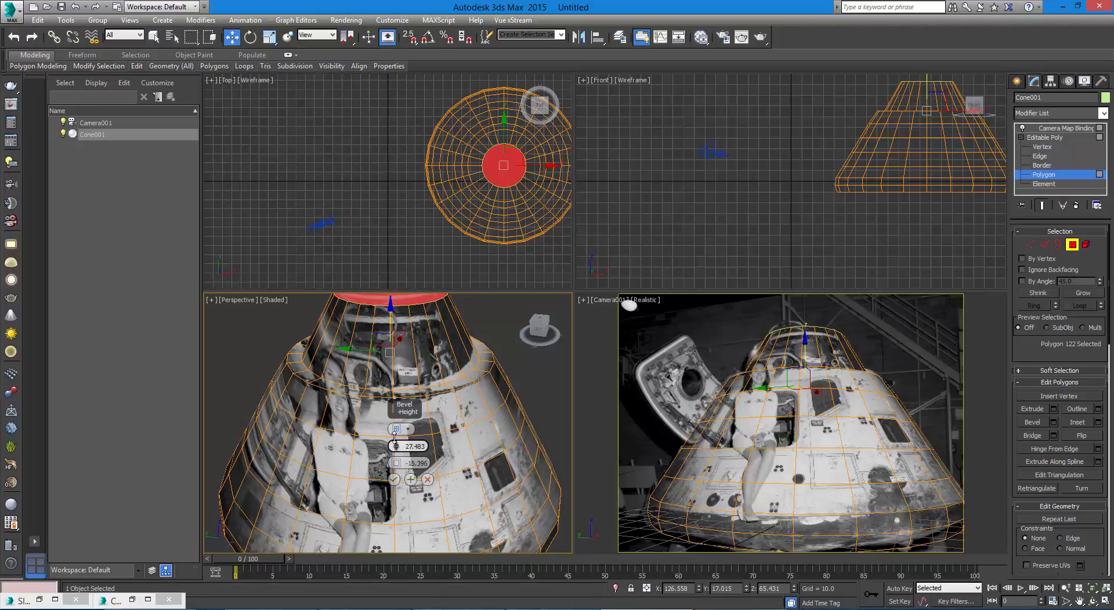
left_click(394, 479)
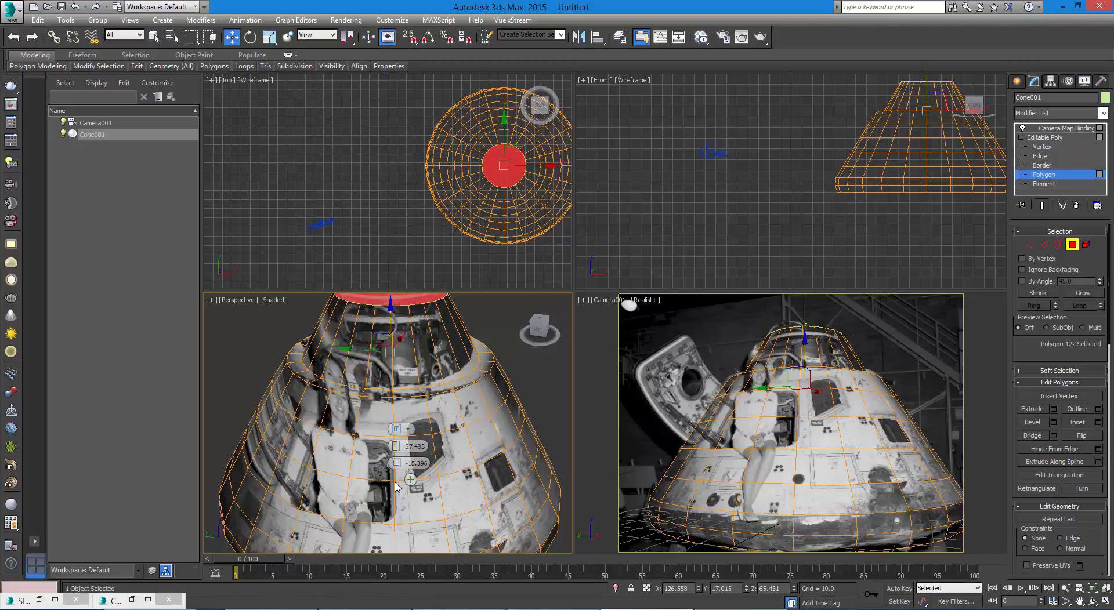
Select the edge loop at the base of the capsule's upper section and scale it uniformly inward to make the walls steeper
left_click(427, 384)
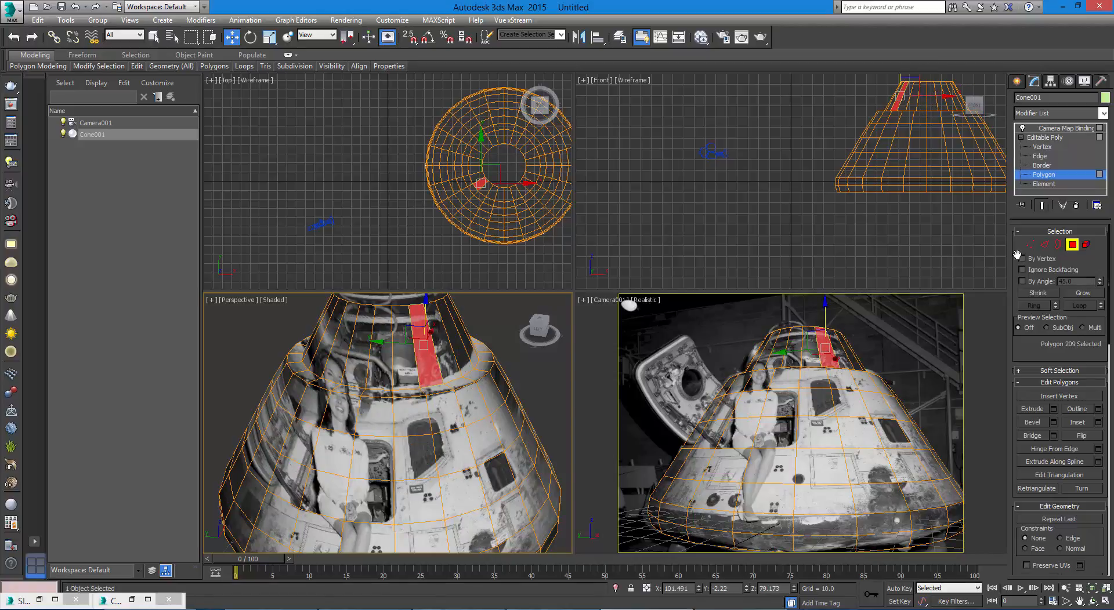
left_click(1044, 244)
double_click(408, 392)
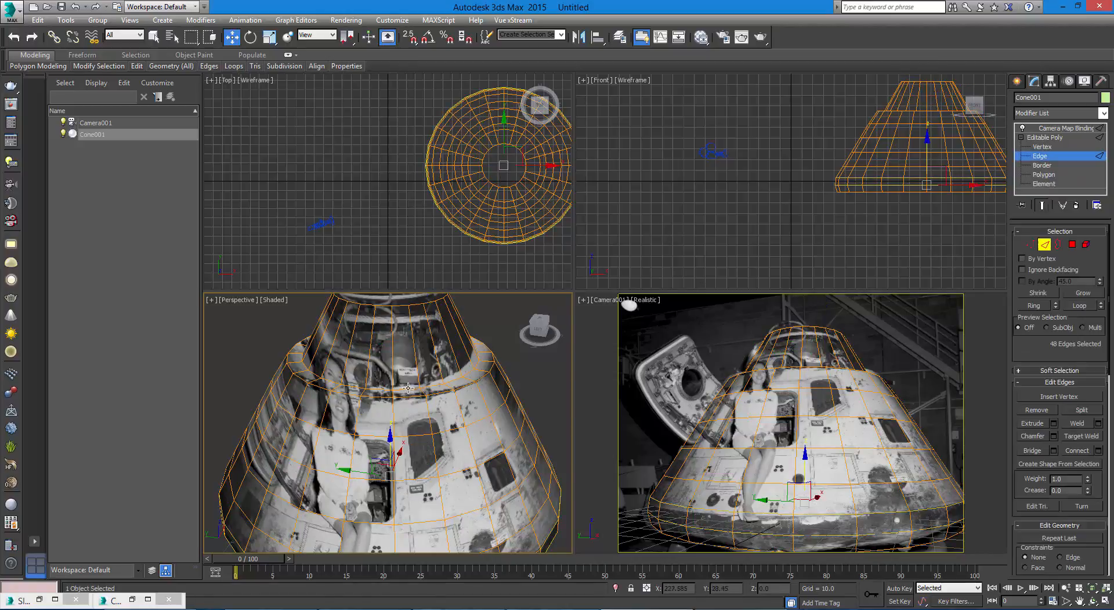
double_click(407, 389)
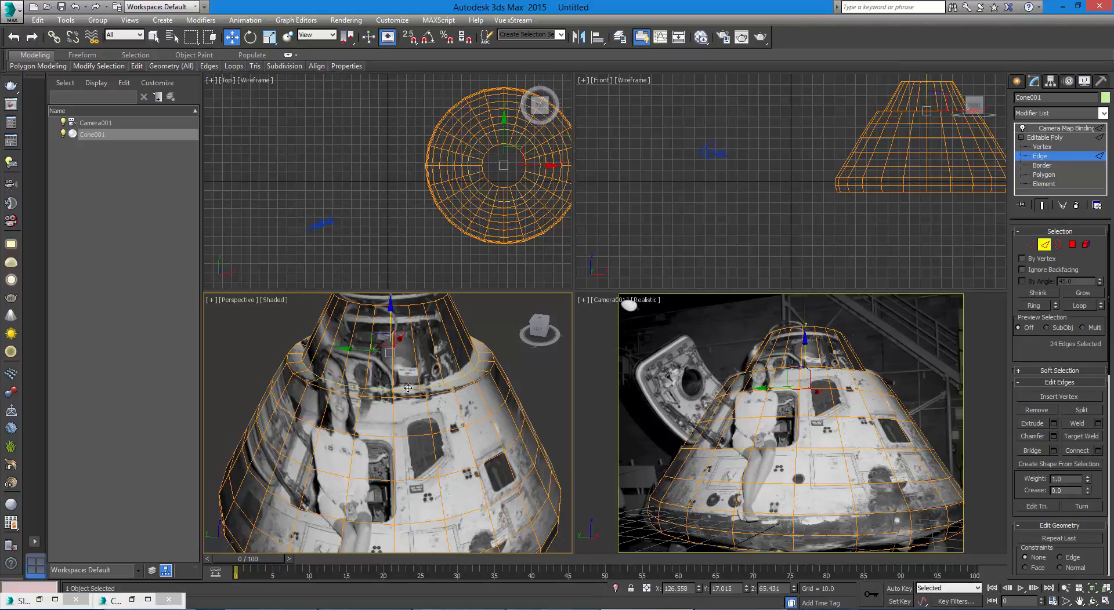
key("r")
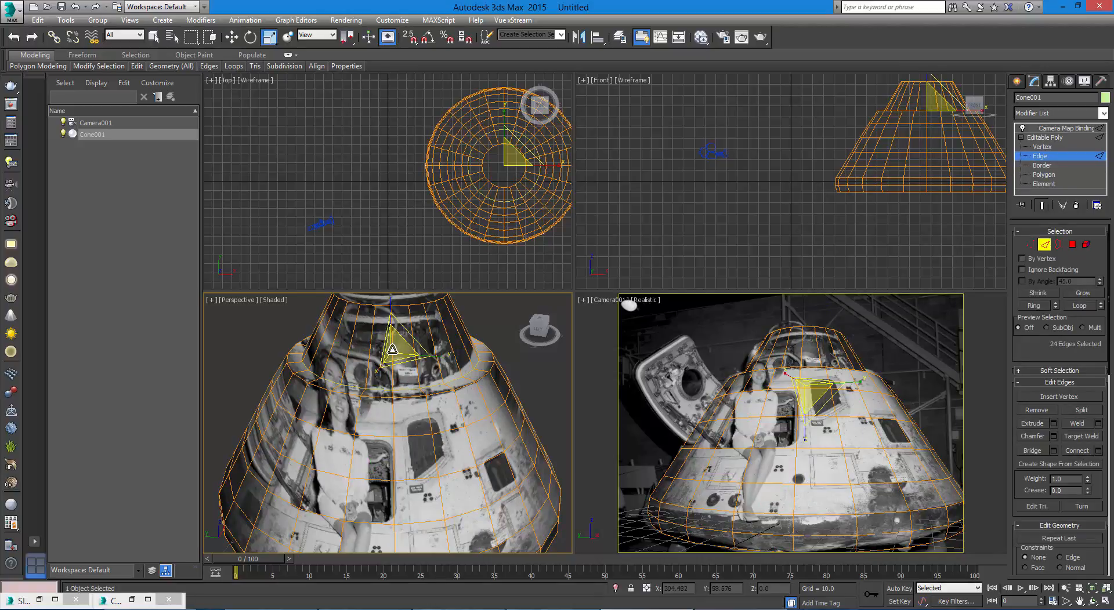
mouse_move(391, 351)
left_mouse_down()
mouse_move(385, 402)
mouse_move(401, 367)
left_mouse_up()
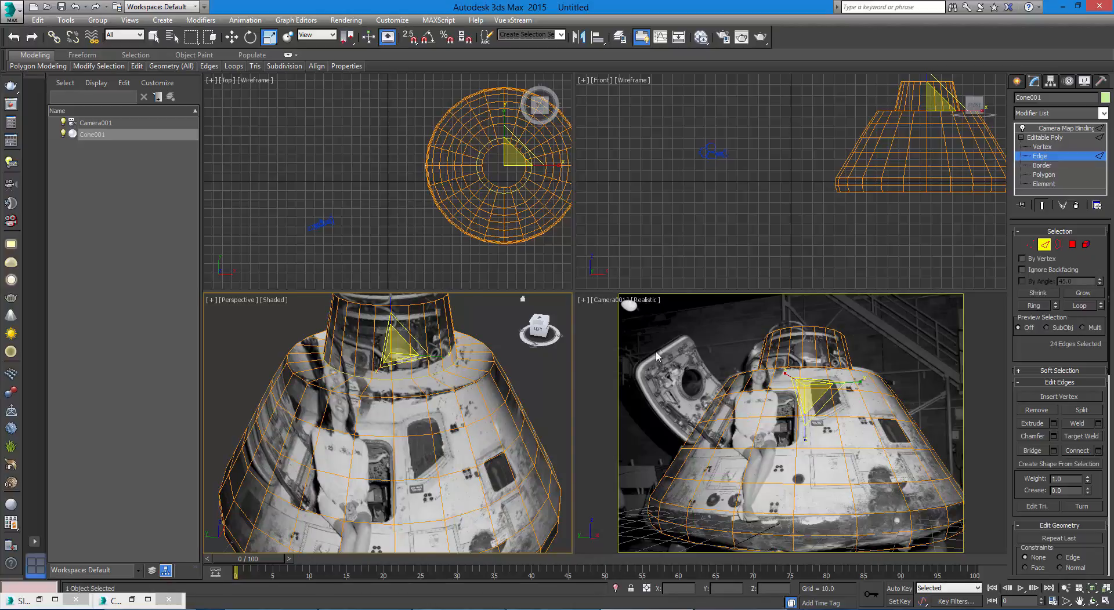
Step through the cone's Vertex, Edge, Border, Polygon and Element levels, ending with sub-object editing off
right_click(626, 355)
key("4")
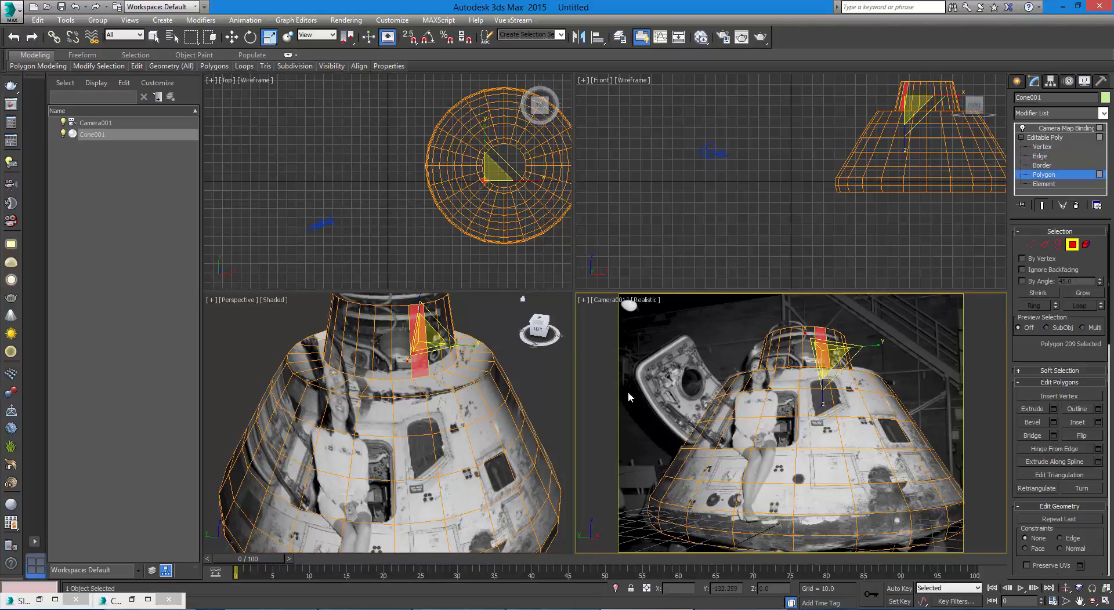
left_click_drag(529, 316, 493, 335)
middle_click_drag(493, 334, 499, 364)
scroll(497, 361, "up", 4)
scroll(492, 364, "down", 7)
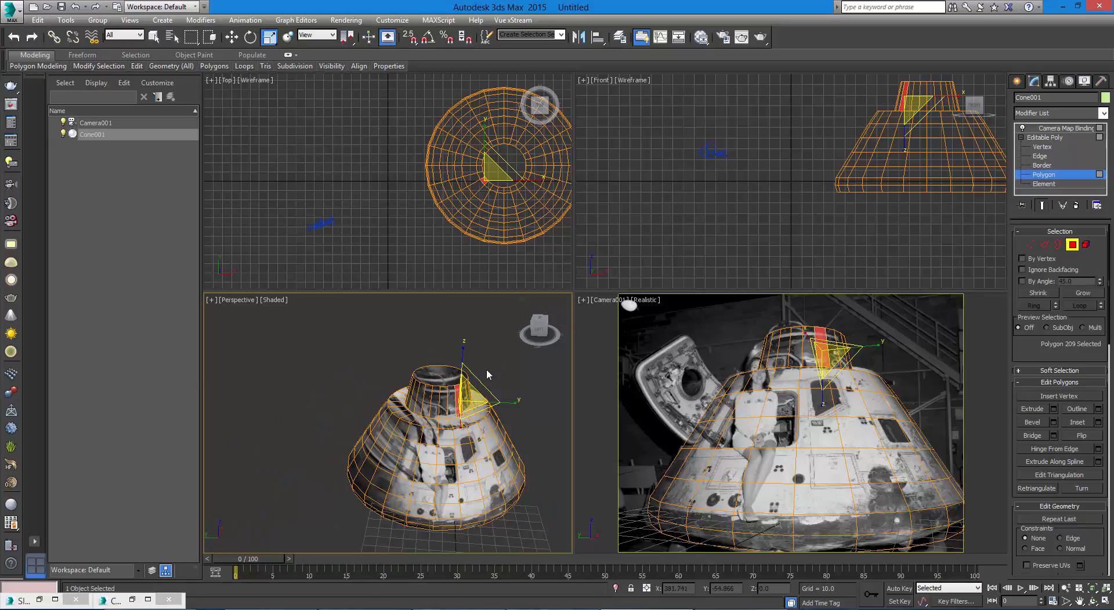
scroll(486, 368, "up", 3)
key("1")
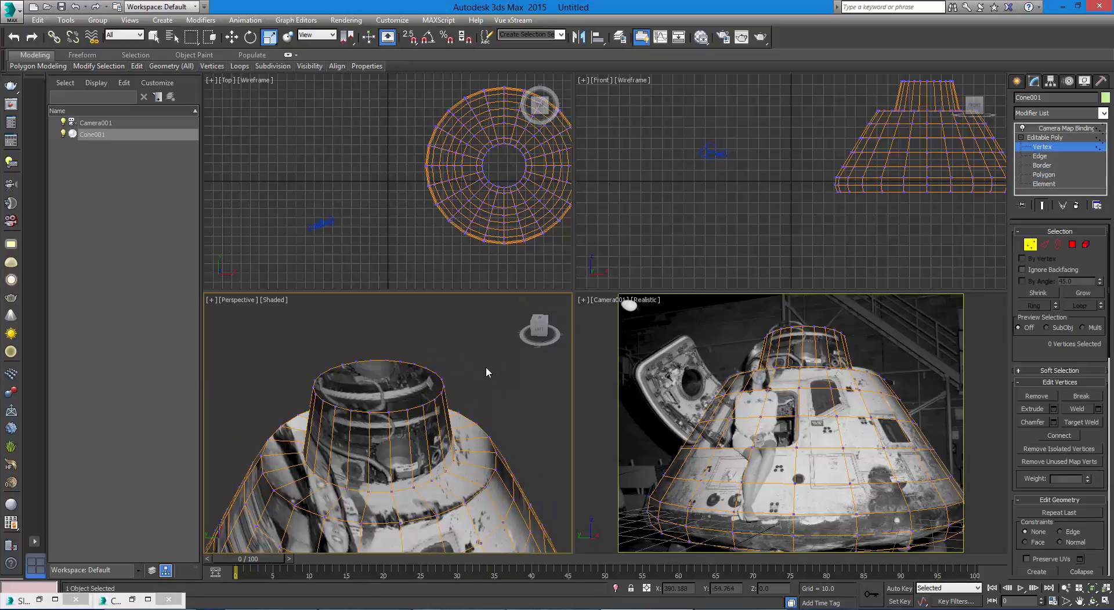
key("2")
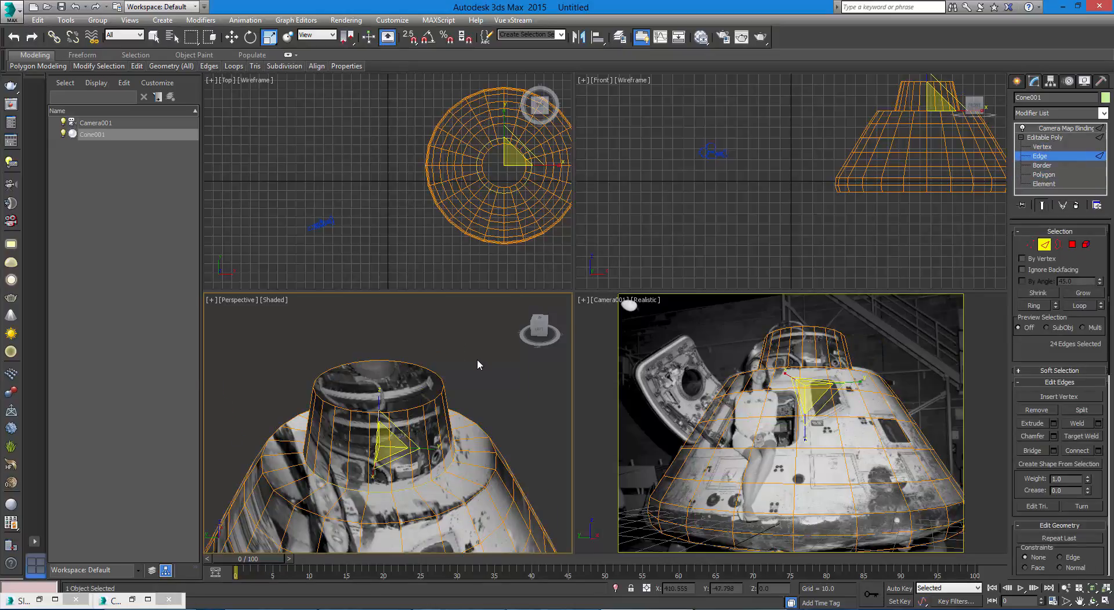
key("3")
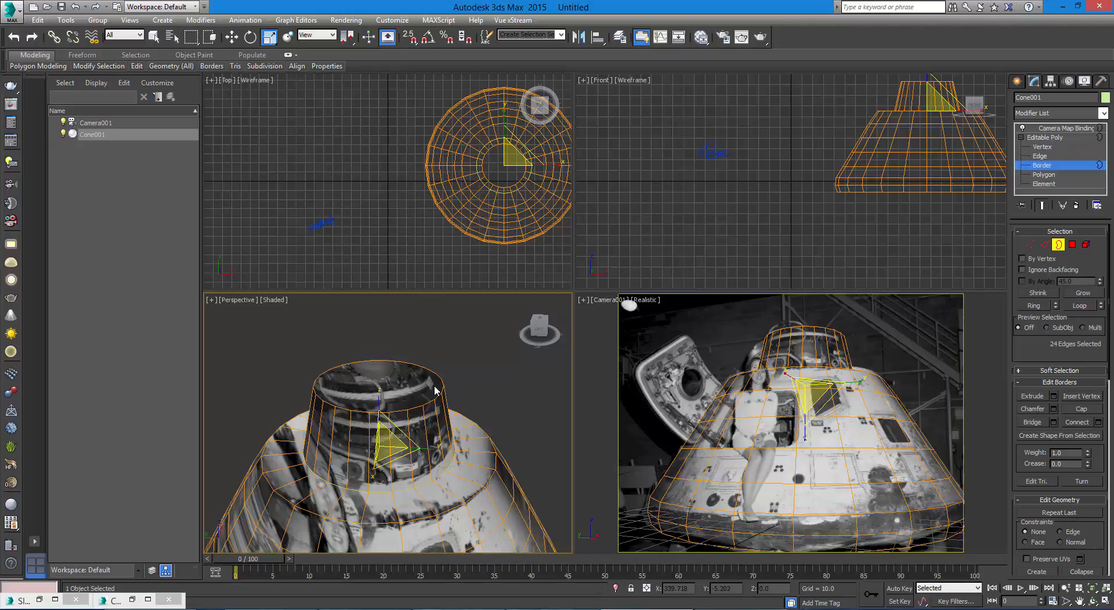
key("4")
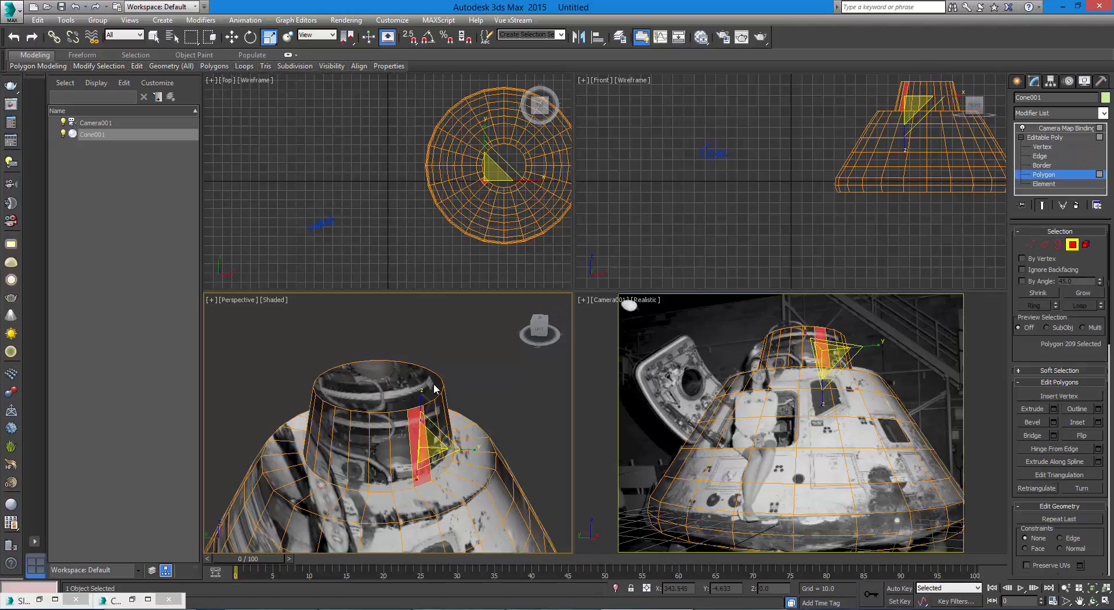
key("5")
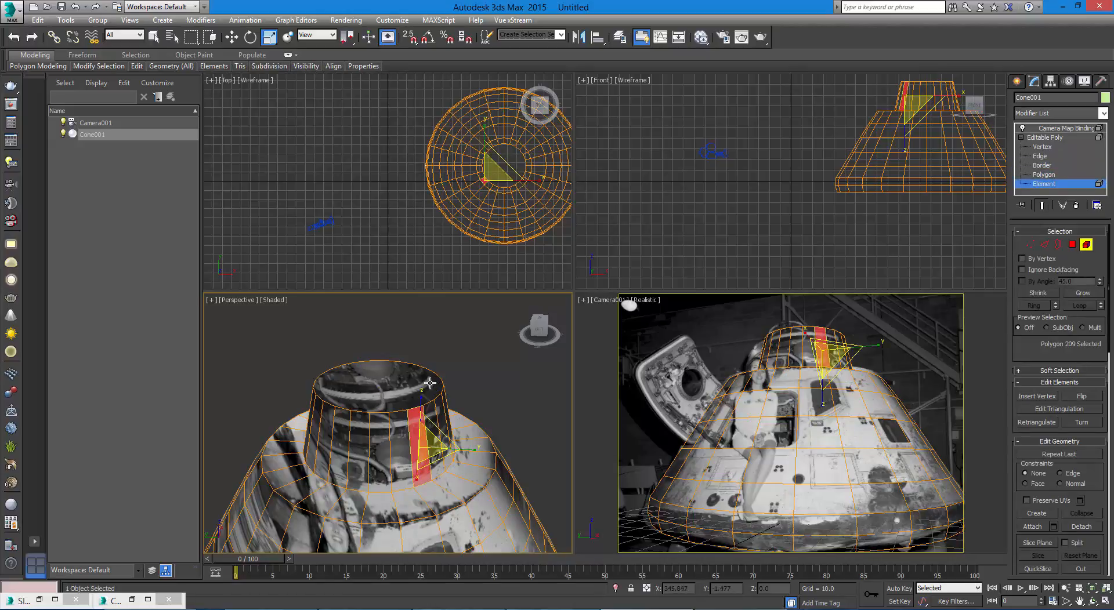
key("5")
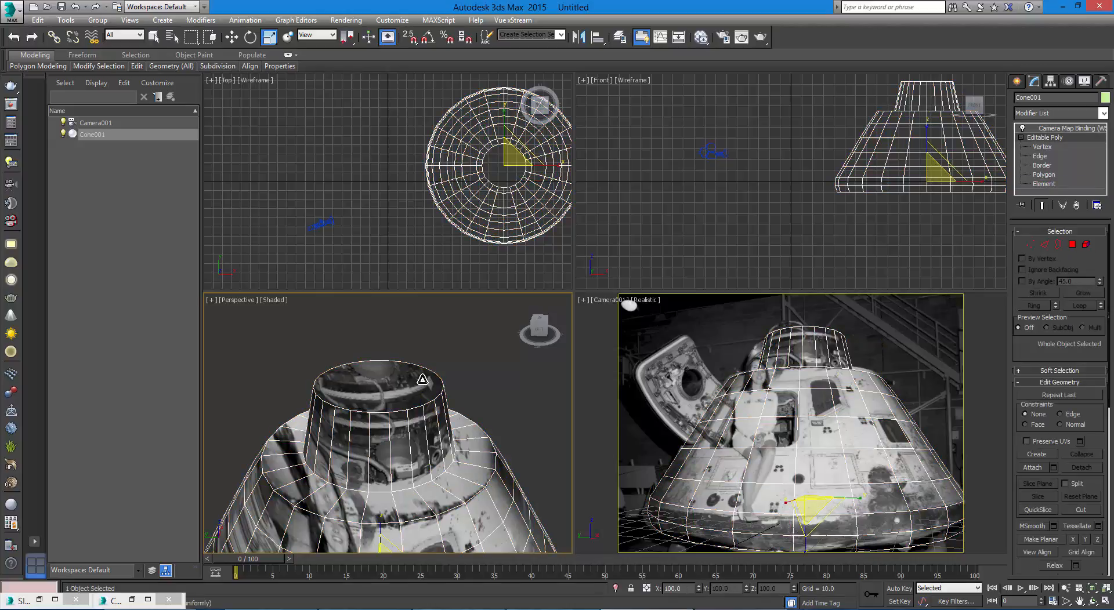
At the Polygon level, select the upper section's top polygon and lower it to a Z of about 89.8
key("4")
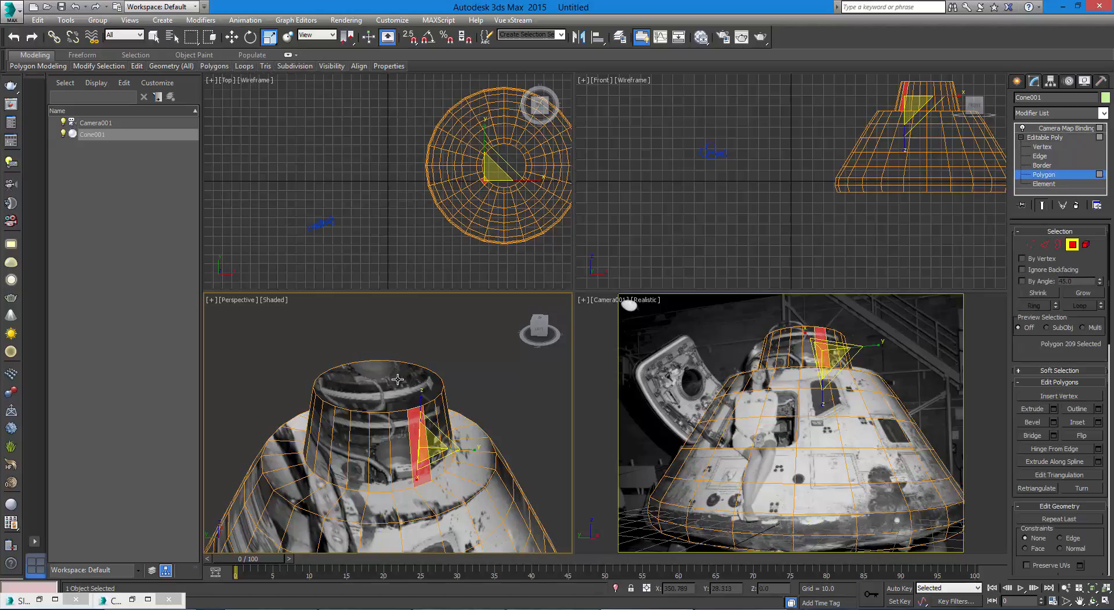
left_click(398, 380)
key("w")
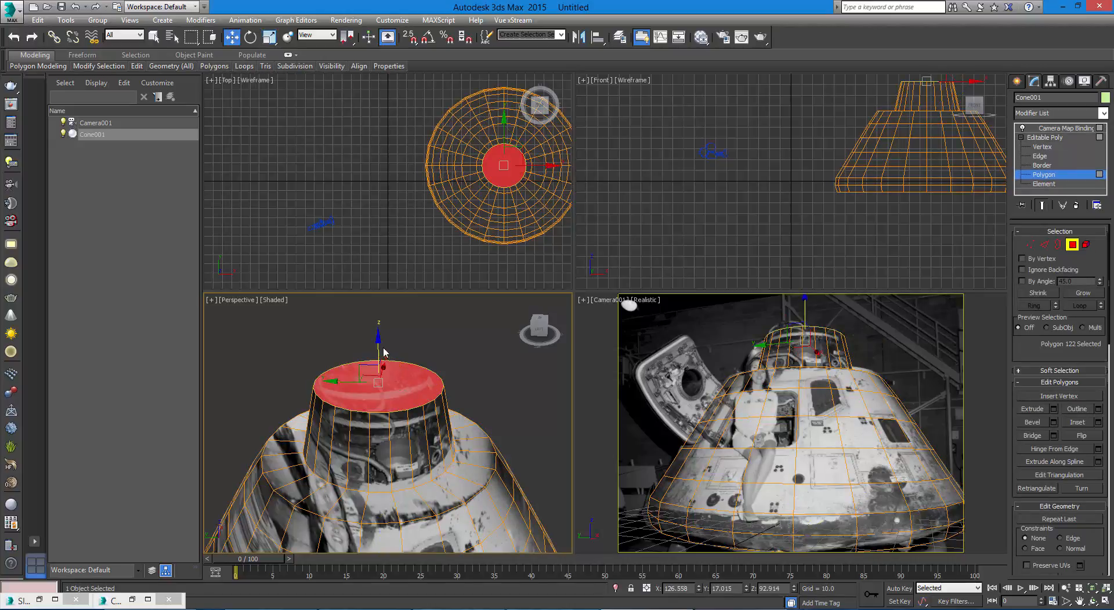
left_click_drag(377, 340, 377, 349)
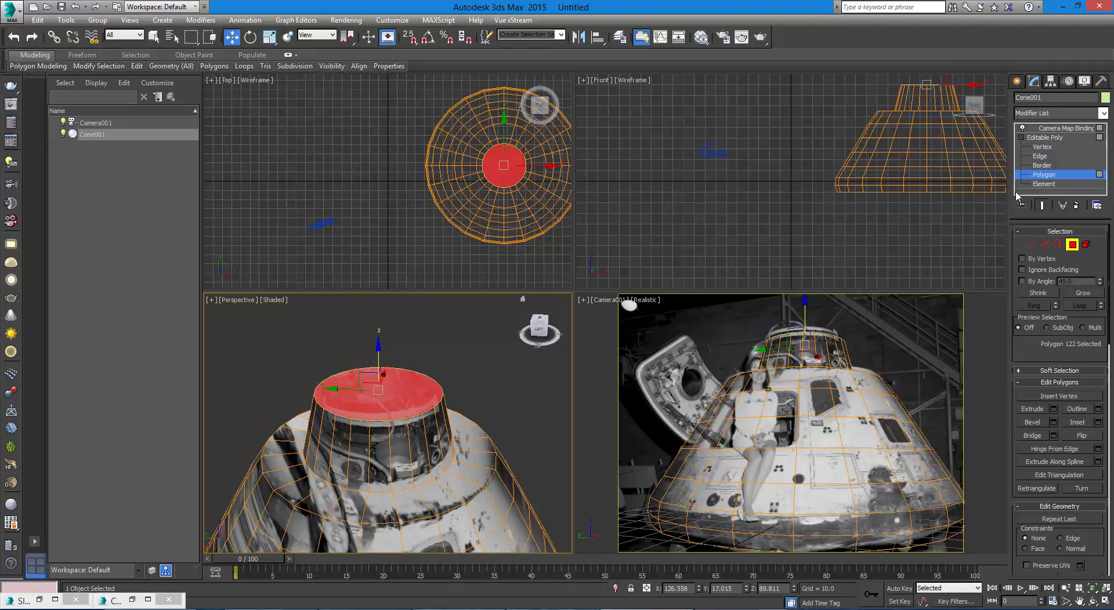
Leave the Polygon level, return to the Camera Map Binding modifier in the cone's stack, and deselect the cone
left_click(1045, 137)
left_click(1061, 128)
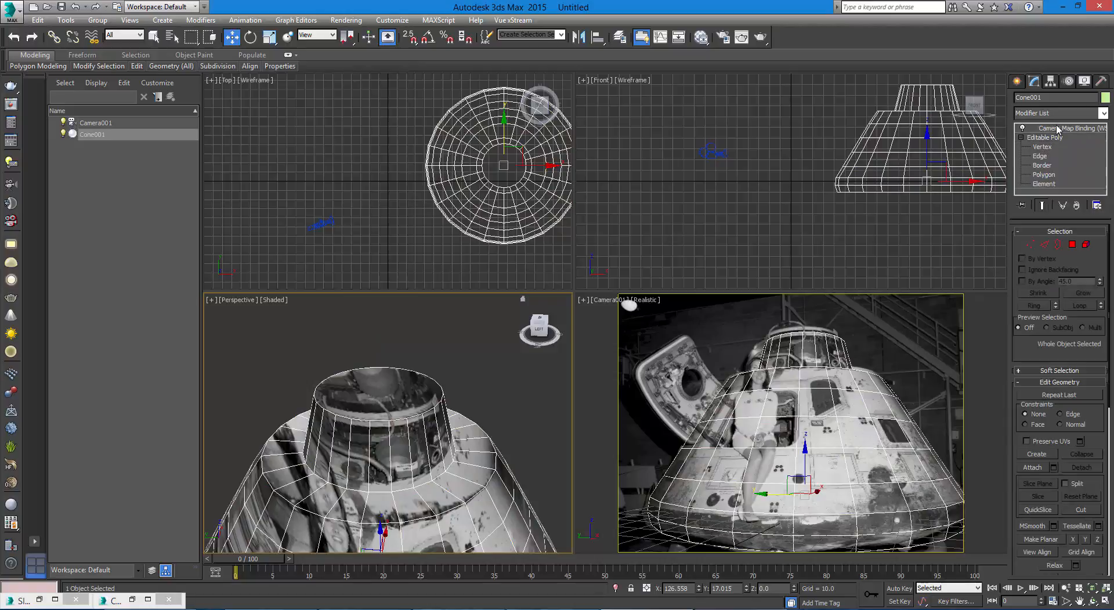
left_click(747, 367)
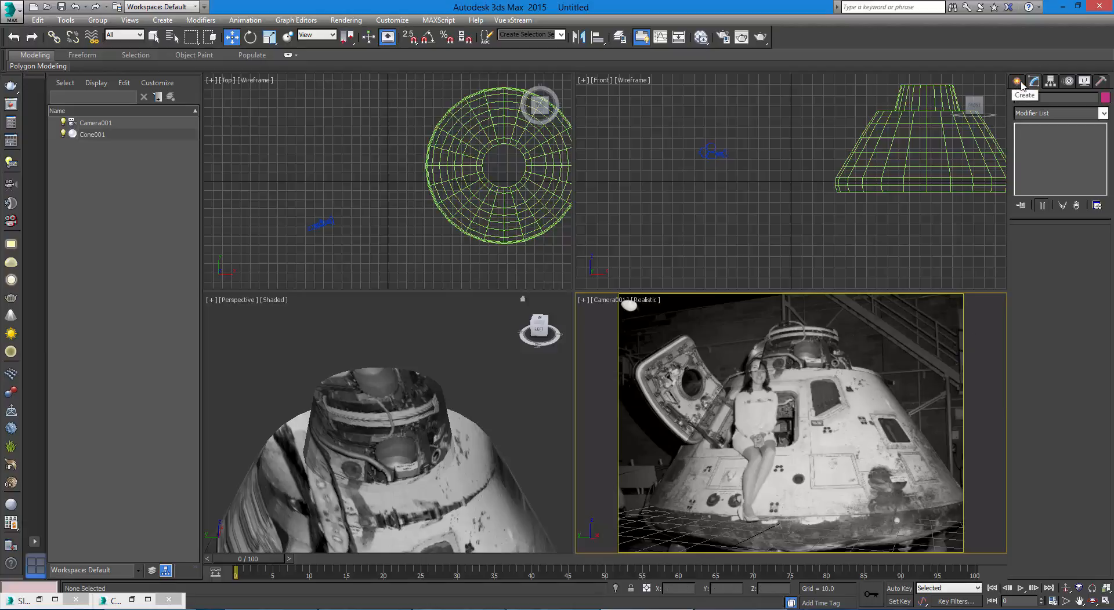
Create a thin box beside the capsule about 5.7 long, 67.2 wide and 43.7 high, and end box creation
mouse_move(493, 432)
middle_mouse_down()
mouse_move(506, 416)
mouse_move(493, 422)
middle_mouse_up()
scroll(497, 439, "down", 6)
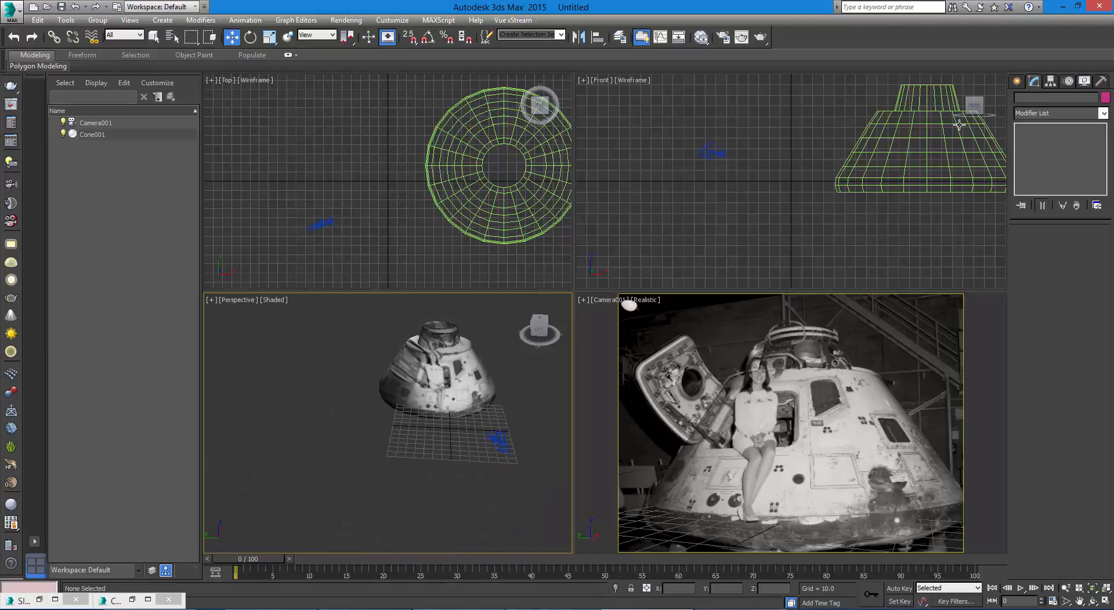
left_click(1017, 81)
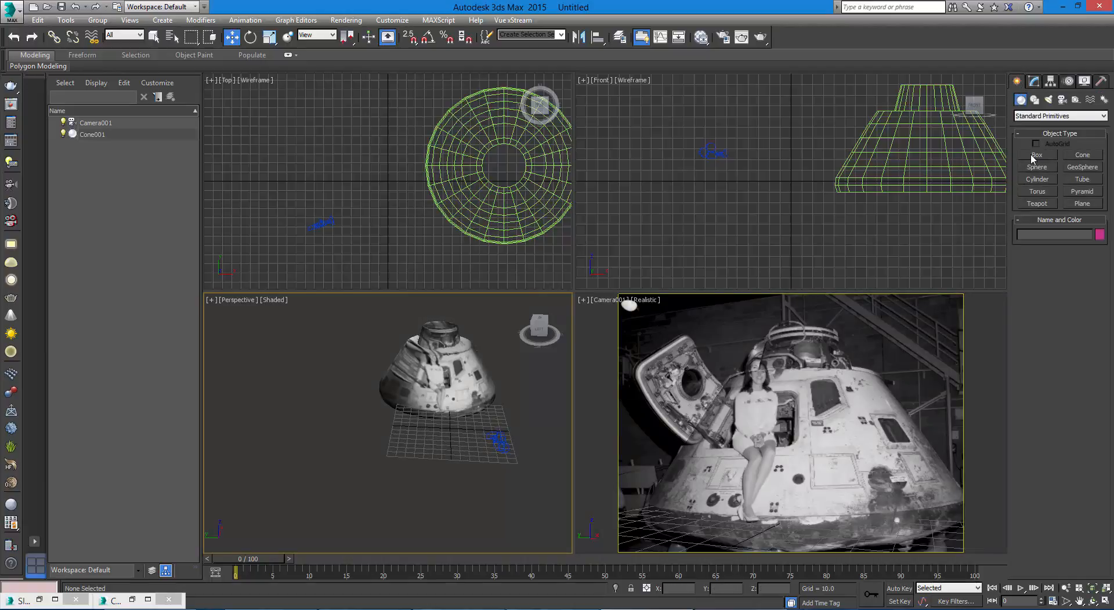
left_click(1035, 155)
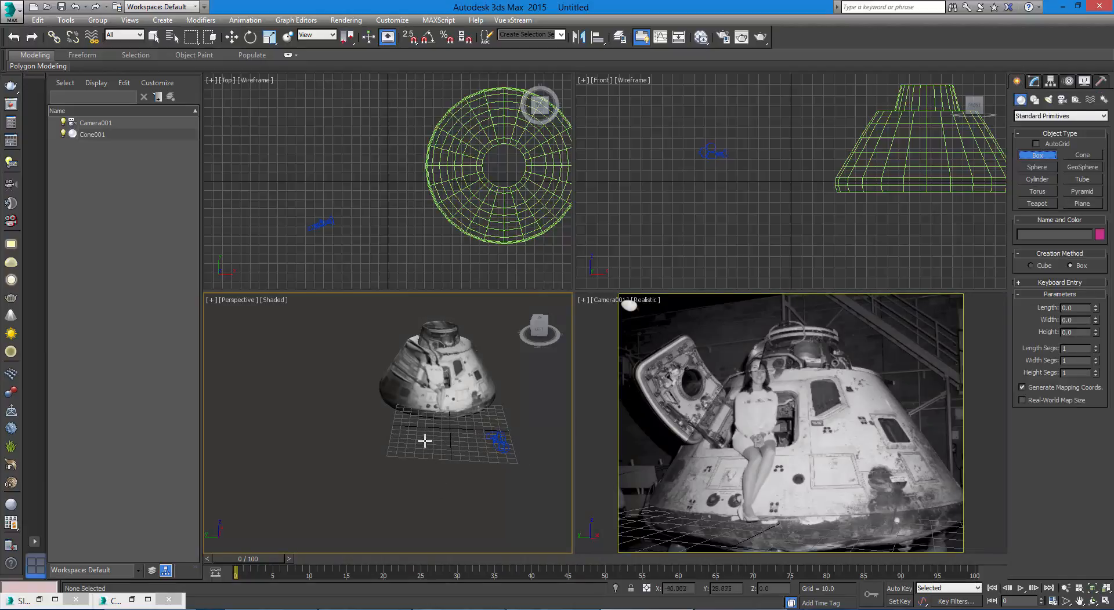
left_click(425, 464)
mouse_move(426, 466)
left_mouse_down()
mouse_move(440, 475)
mouse_move(426, 468)
left_mouse_up()
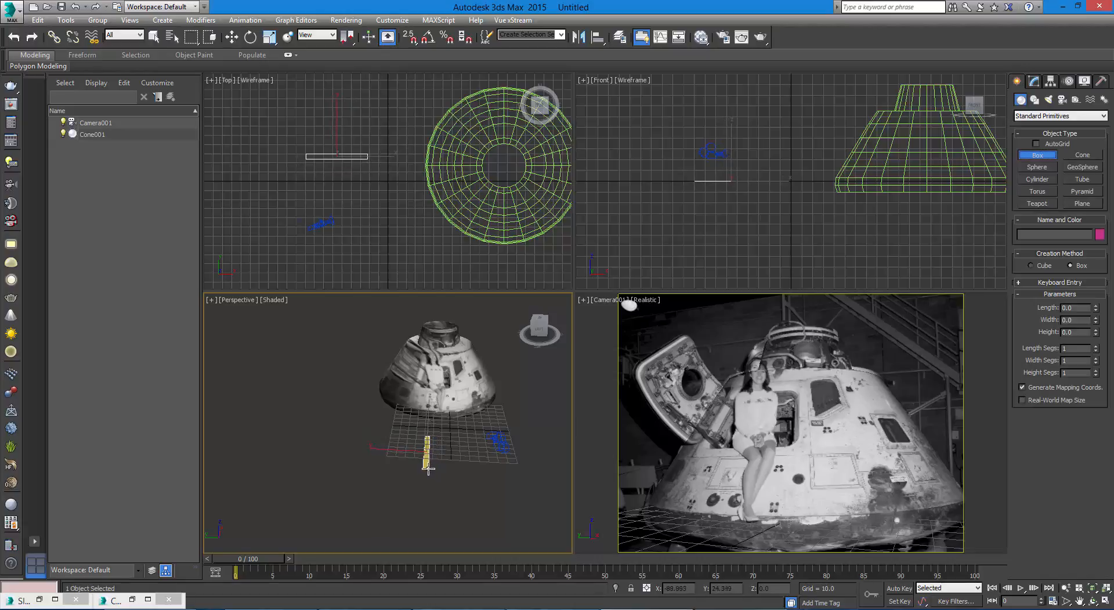
left_click(426, 459)
left_click(427, 433)
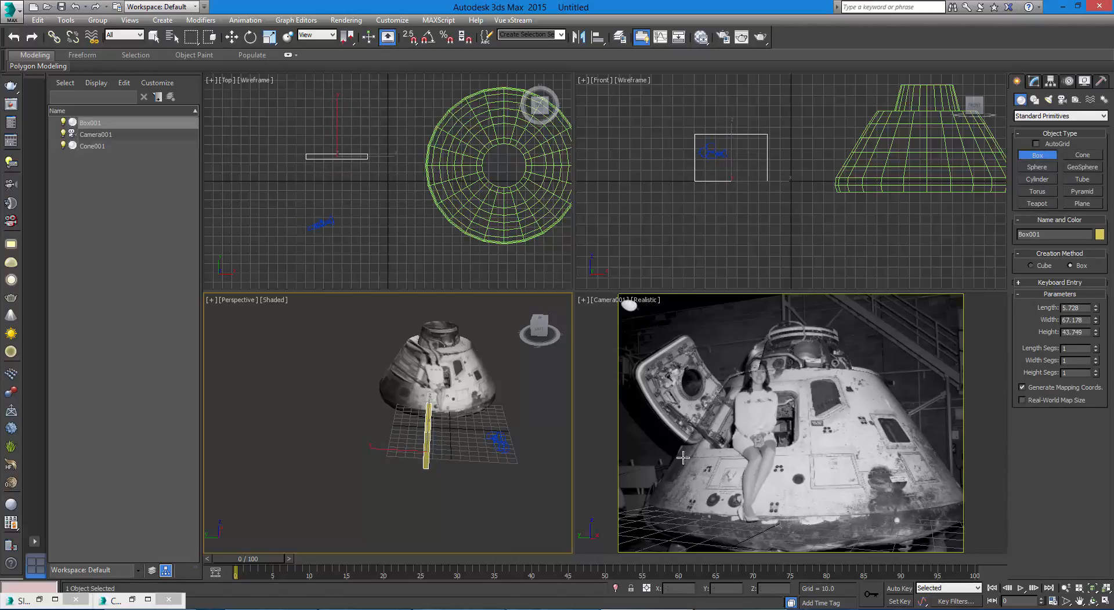
left_click(784, 212)
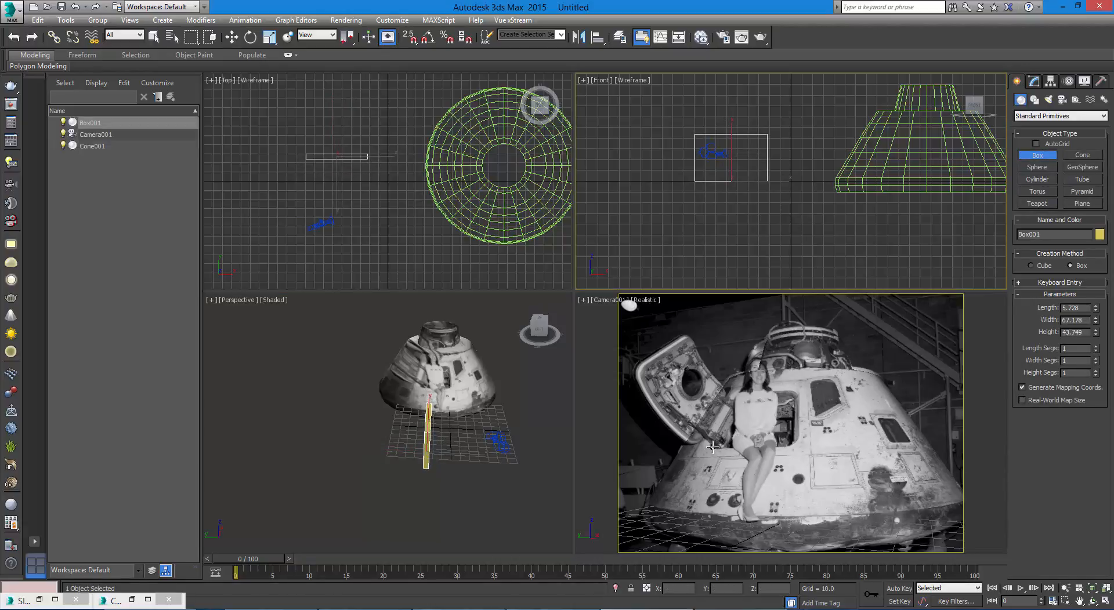
left_click(1033, 161)
right_click(704, 422)
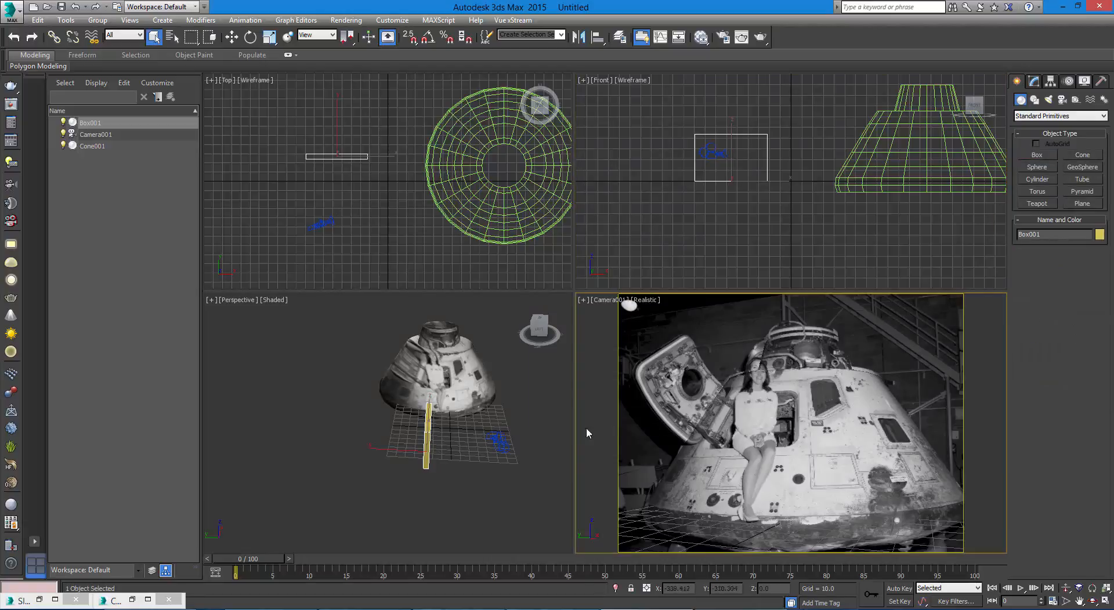
Move the box next to the capsule at about X 64.8, Y 26.9, Z 37.1, near the open hatch
right_click(429, 443)
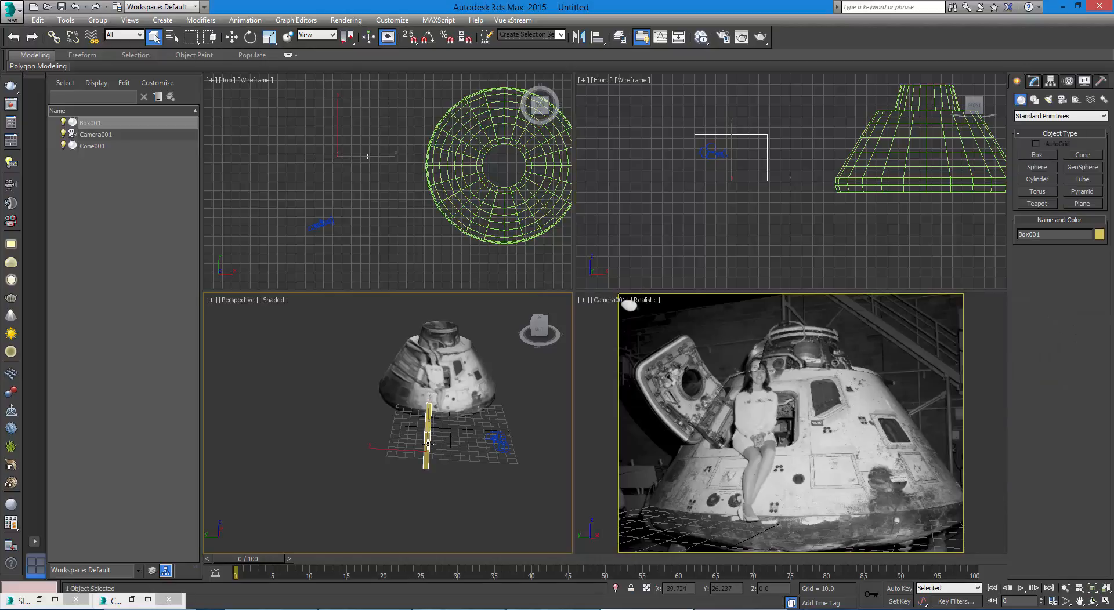
key("w")
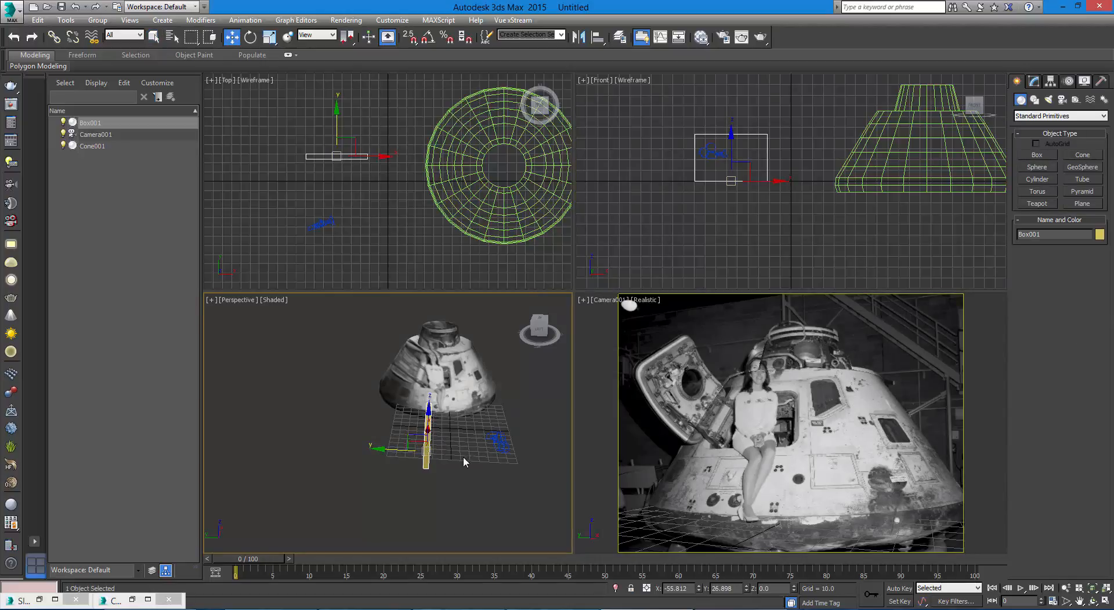
middle_click_drag(468, 492, 453, 441, "alt")
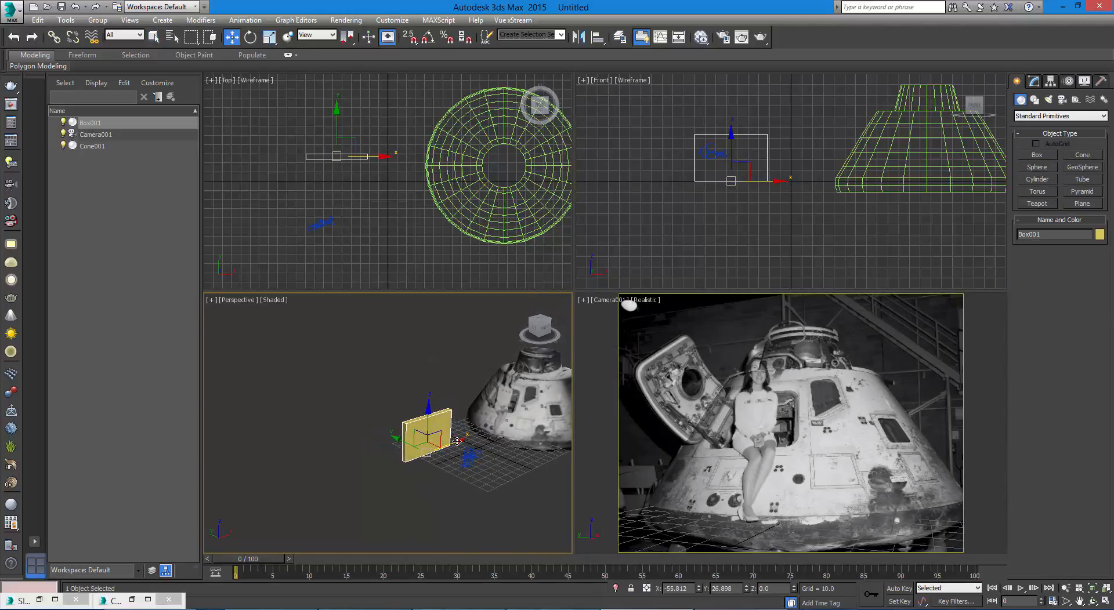
left_click_drag(457, 441, 497, 355)
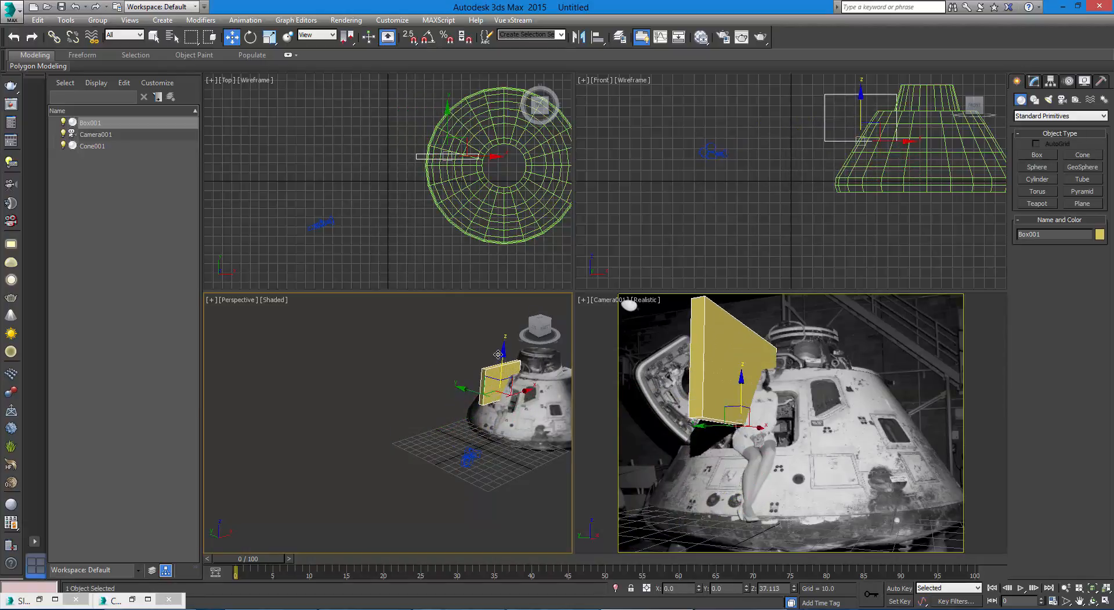
Rotate the box to about 43 degrees around Y and -9.7 degrees around Z to follow the open hatch's tilt
key("e")
right_click(683, 380)
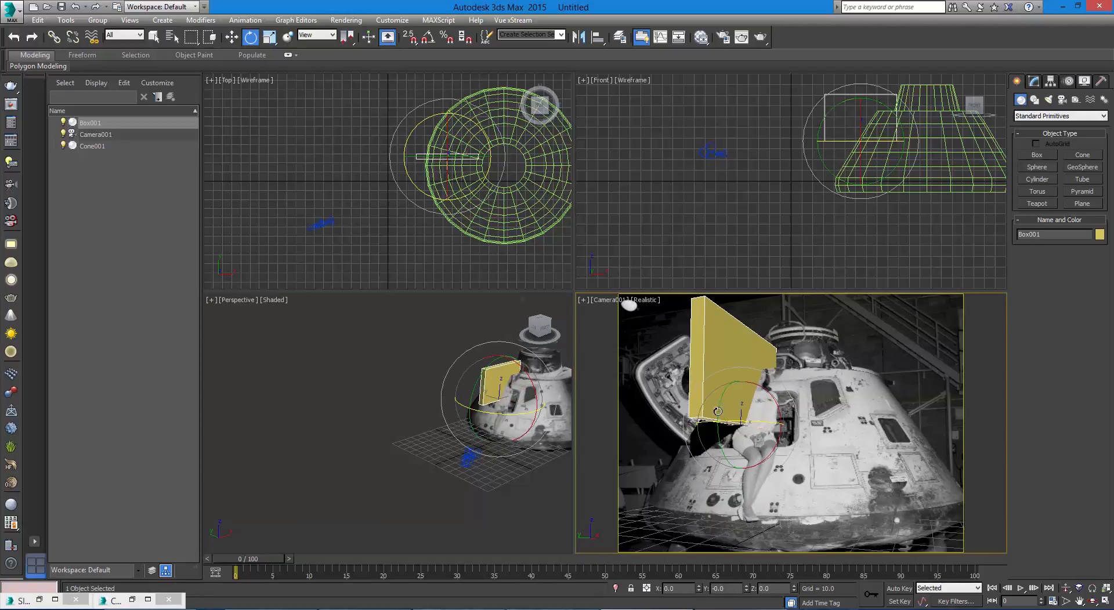
left_click_drag(718, 411, 725, 376)
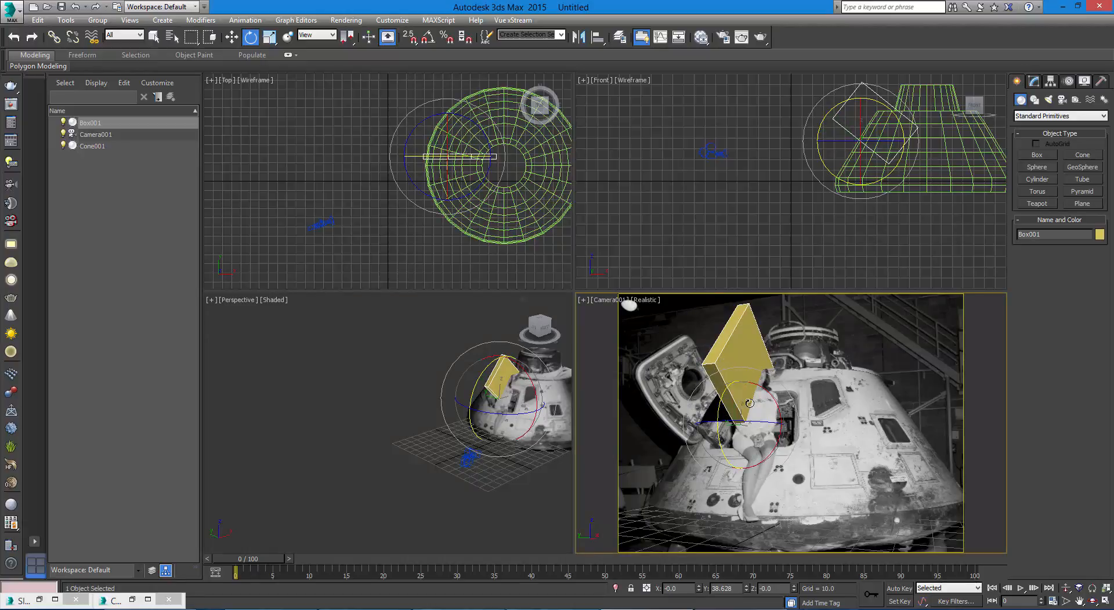
left_click_drag(747, 422, 717, 400)
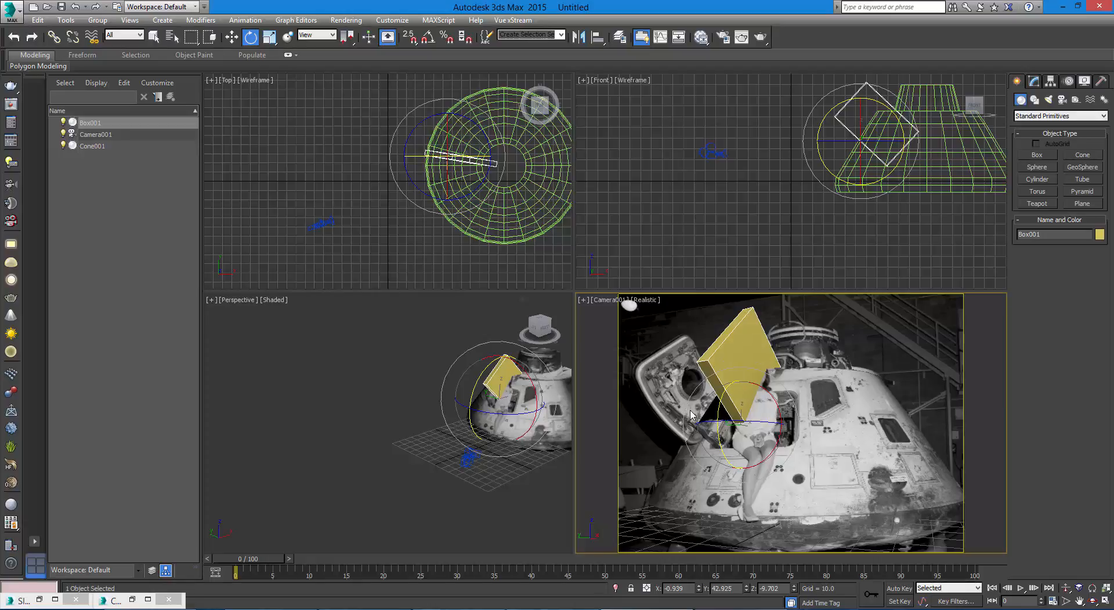
Move the box to about Y 49 and rotate it to about X -3.9, Y 50, Z -17.5 to follow the hatch's tilt
key("w")
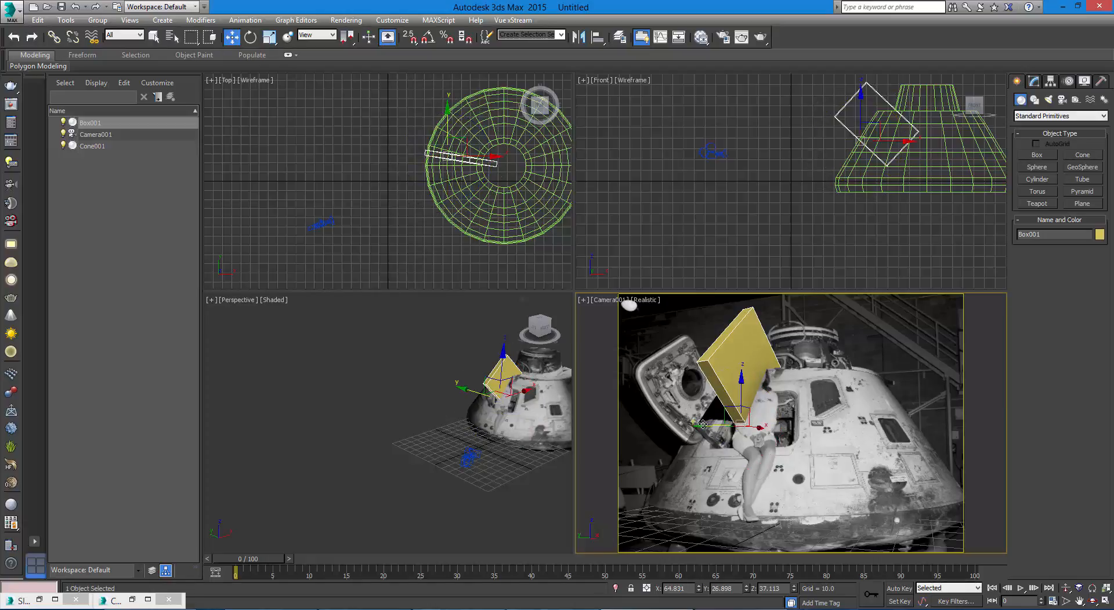
left_click_drag(703, 424, 660, 410)
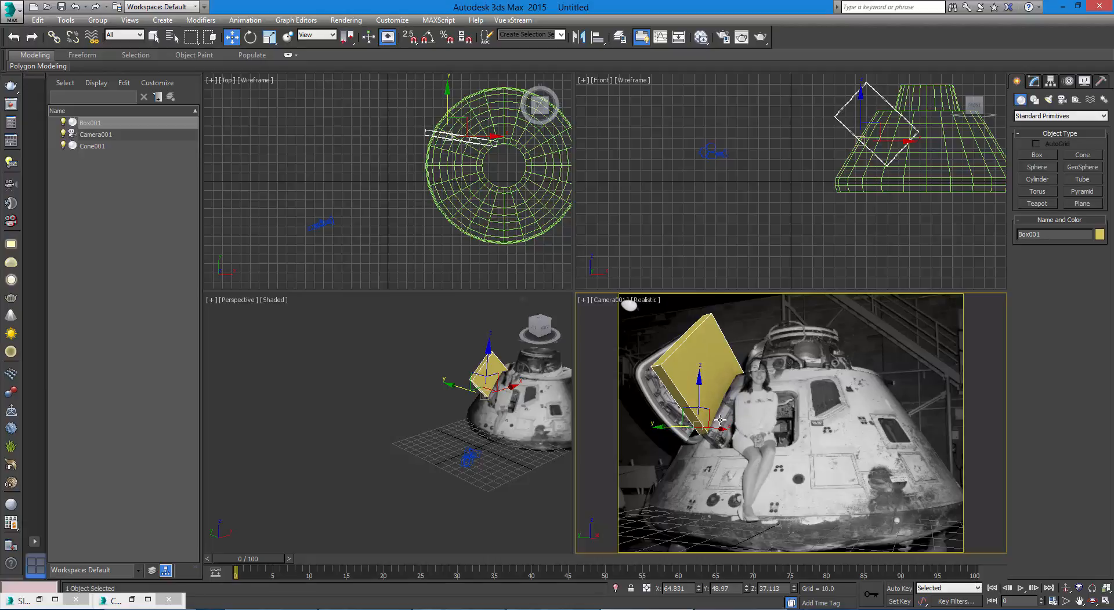
key("e")
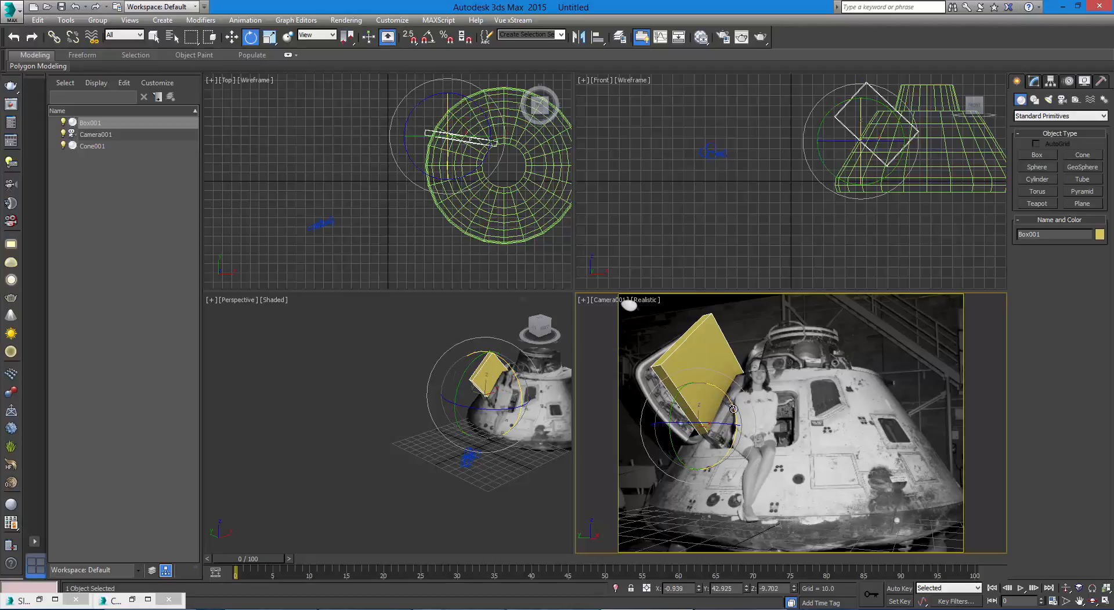
left_click_drag(733, 409, 733, 415)
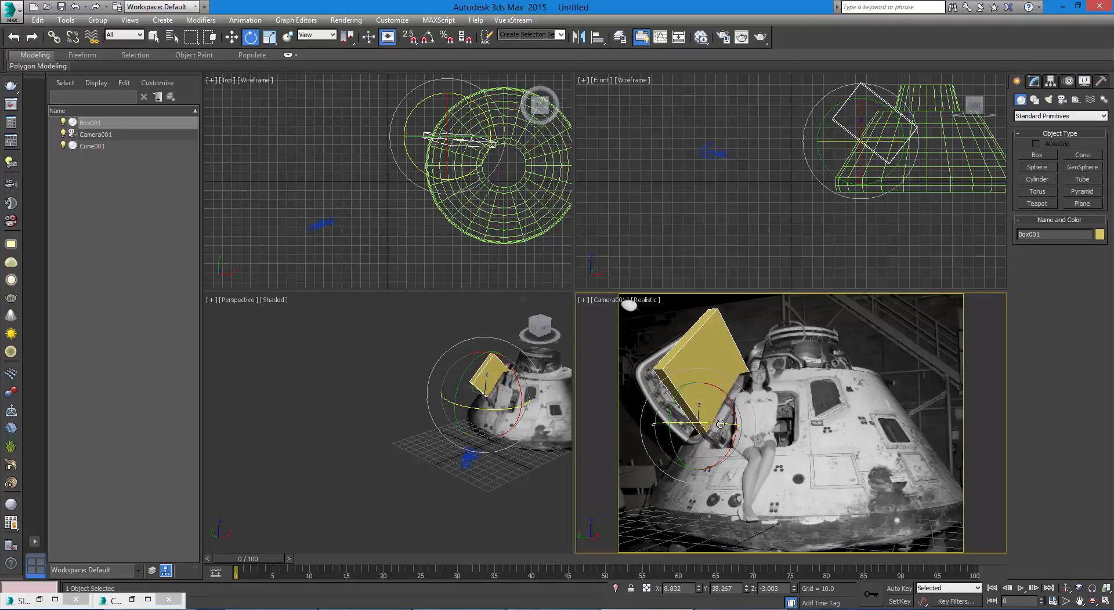
left_click_drag(709, 424, 717, 424)
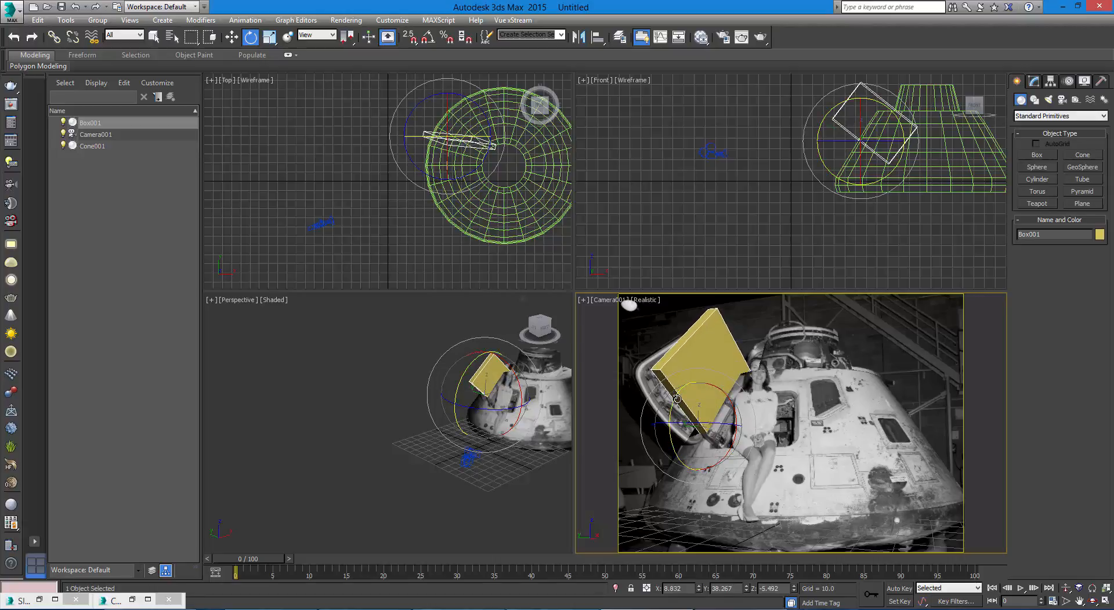
left_click_drag(684, 389, 679, 390)
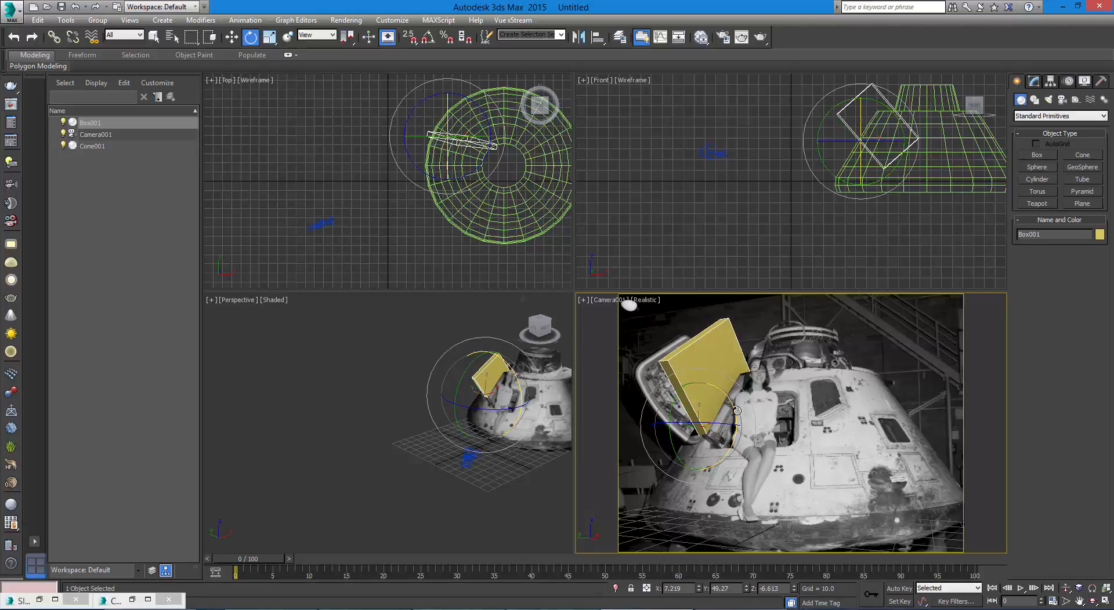
left_click_drag(735, 411, 675, 448)
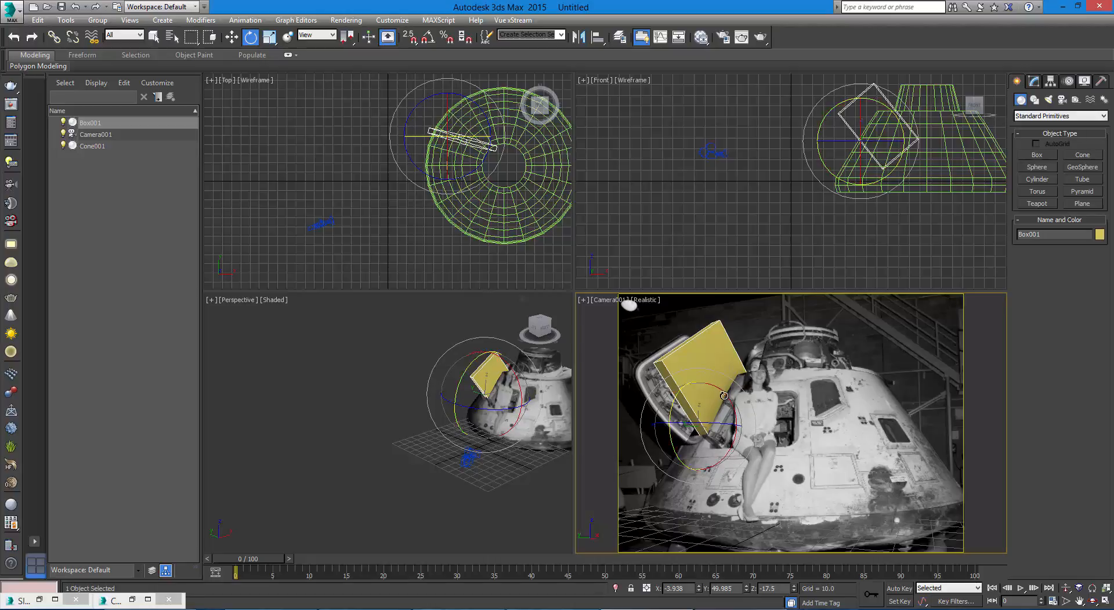
Scale the box uniformly to about 68% and move it over the photographed hatch at about X 47.7, Y 49, Z 42
key("r")
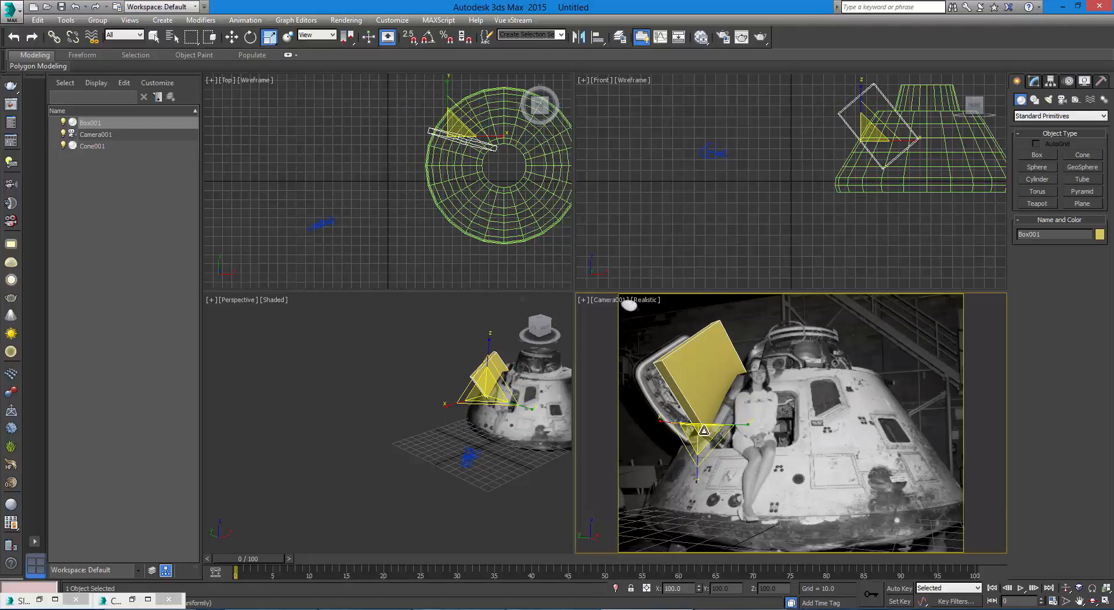
left_click_drag(699, 433, 676, 446)
key("w")
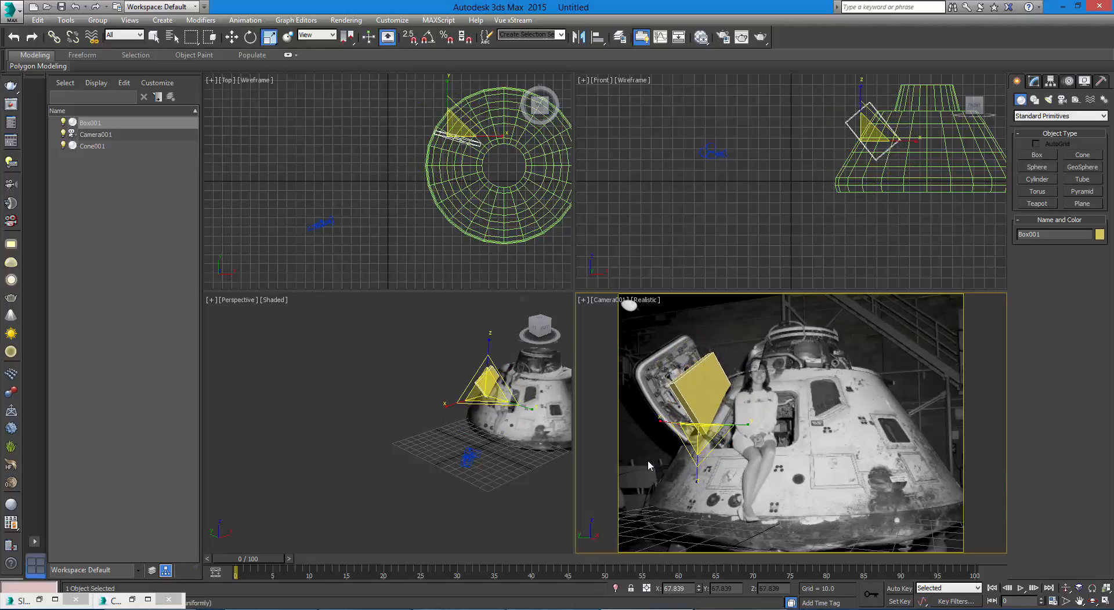
mouse_move(700, 394)
left_mouse_down()
mouse_move(705, 430)
mouse_move(677, 389)
mouse_move(688, 393)
left_mouse_up()
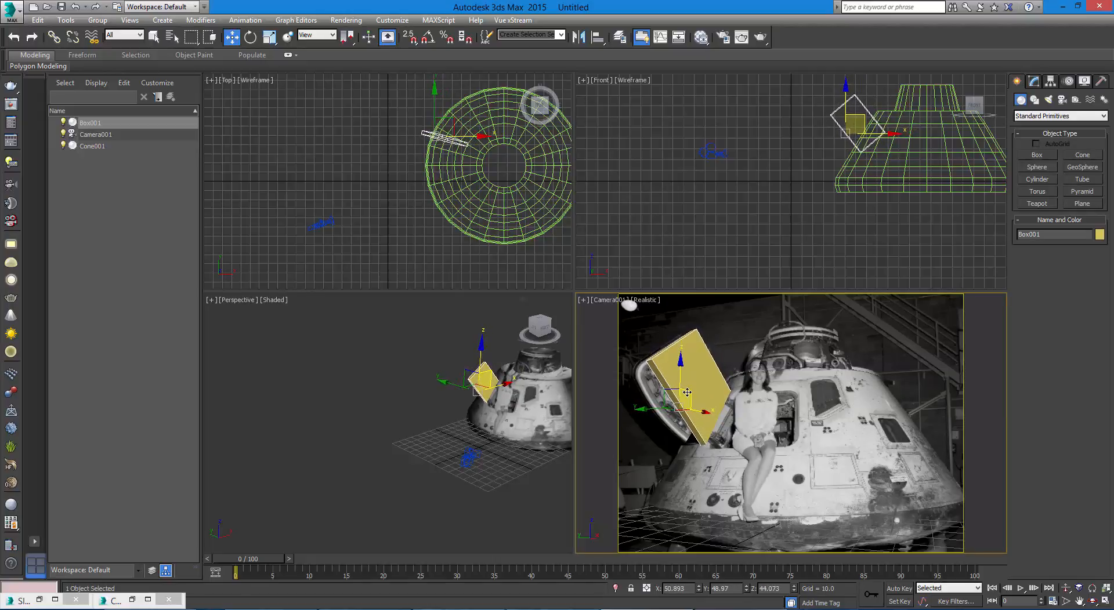
left_click_drag(690, 398, 685, 400)
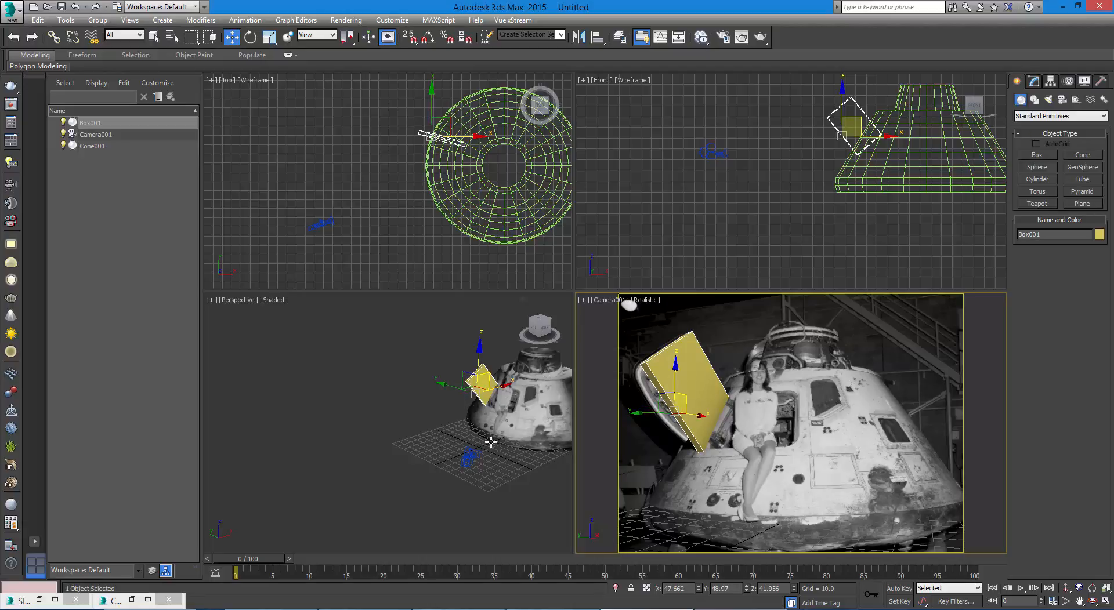
Convert the hatch box to an Editable Poly
mouse_move(372, 469)
middle_mouse_down("alt")
mouse_move(414, 472)
mouse_move(404, 457)
mouse_move(388, 479)
middle_mouse_up("alt")
scroll(388, 479, "up", 4)
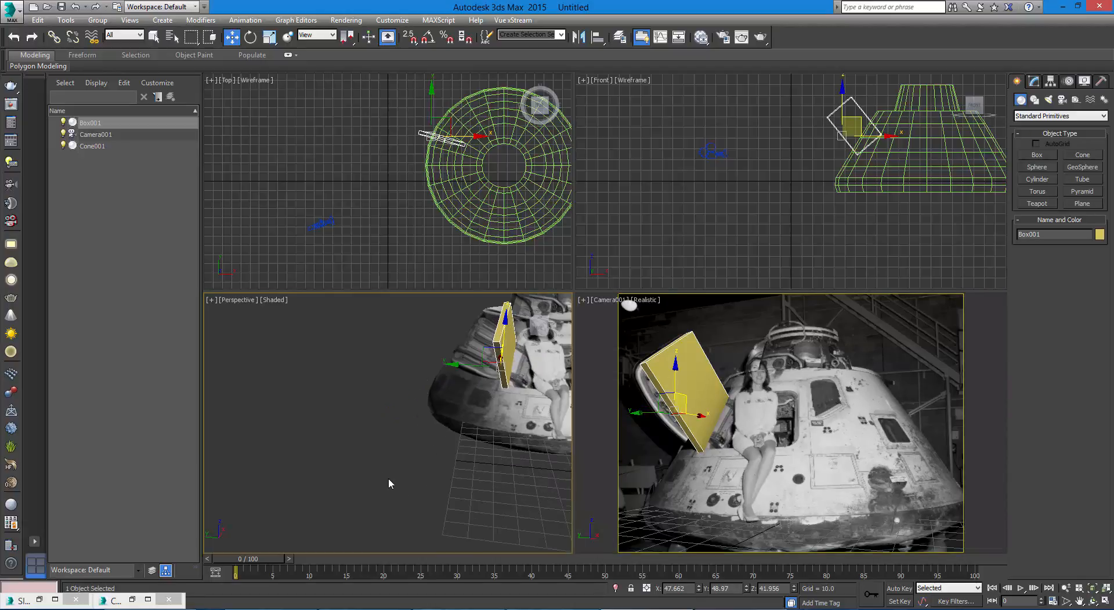
middle_click_drag(417, 446, 370, 510)
scroll(370, 510, "up", 3)
middle_click_drag(414, 442, 342, 484)
scroll(342, 484, "up", 3)
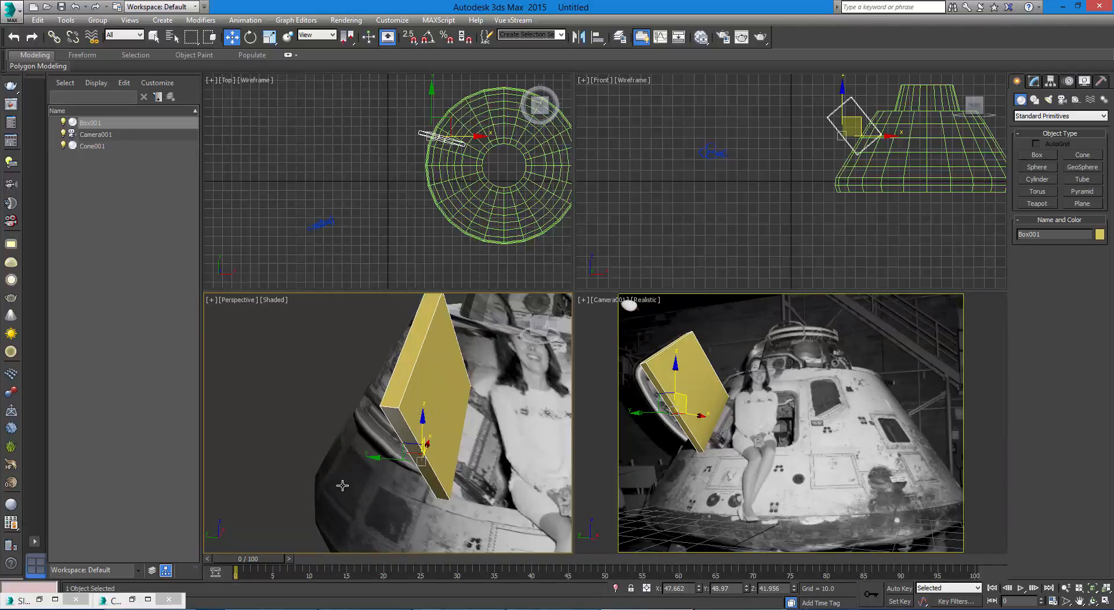
right_click(404, 382)
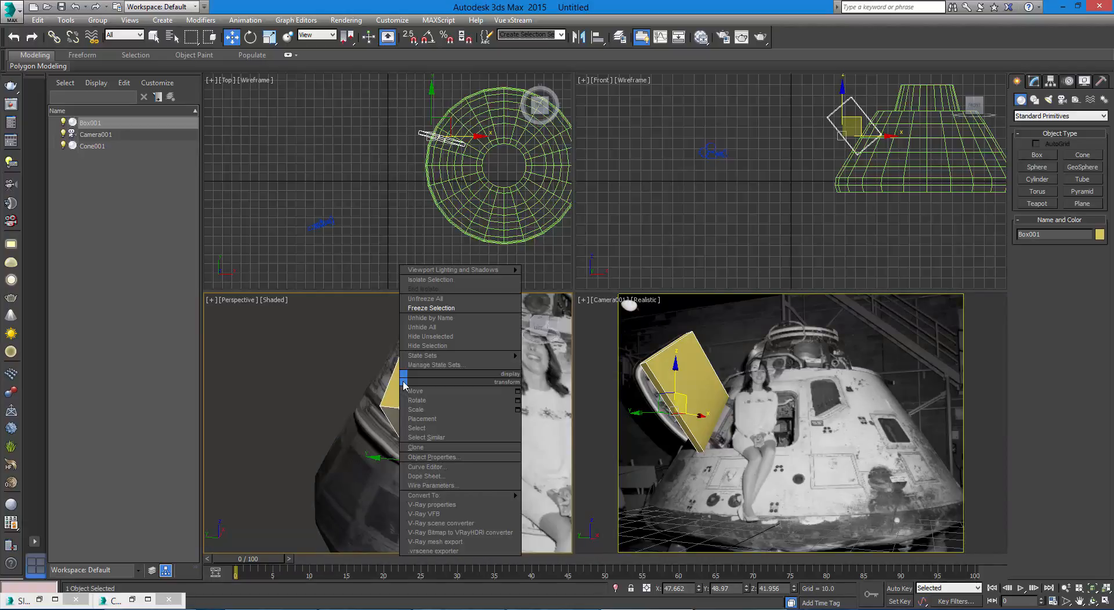
mouse_move(448, 497)
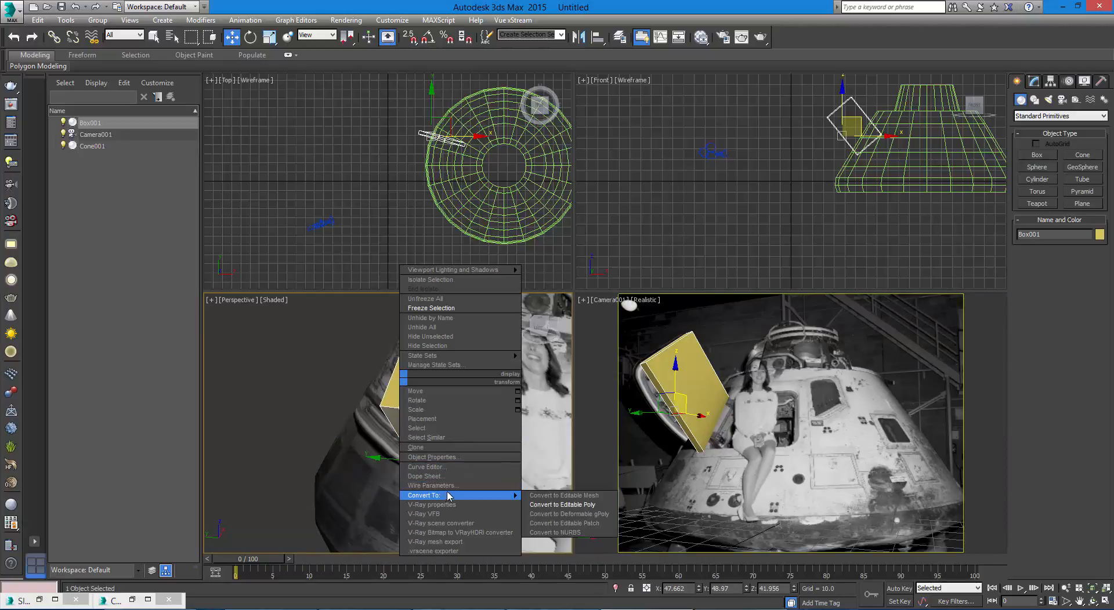
left_click(538, 504)
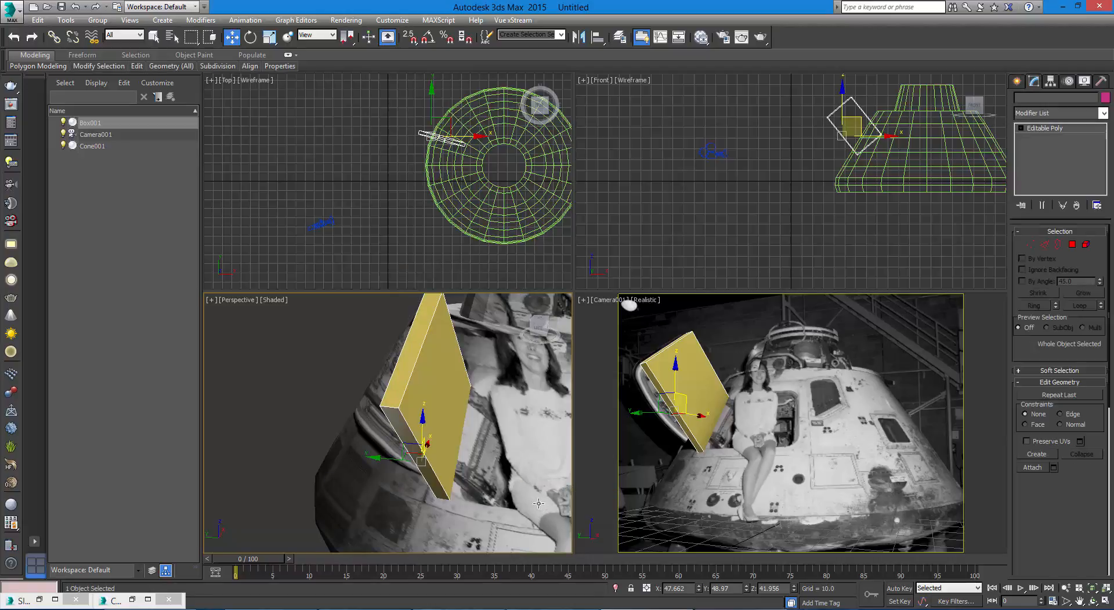
Chamfer the hatch box's two short upper corner edges by 6.758 with 3 segments
left_click(1044, 245)
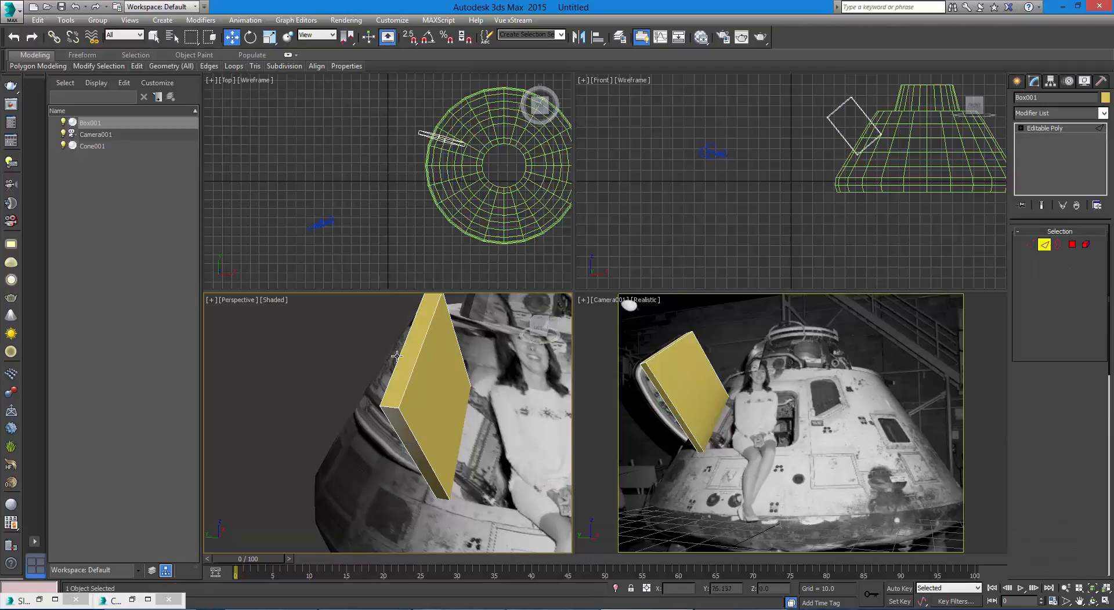
left_click(388, 403)
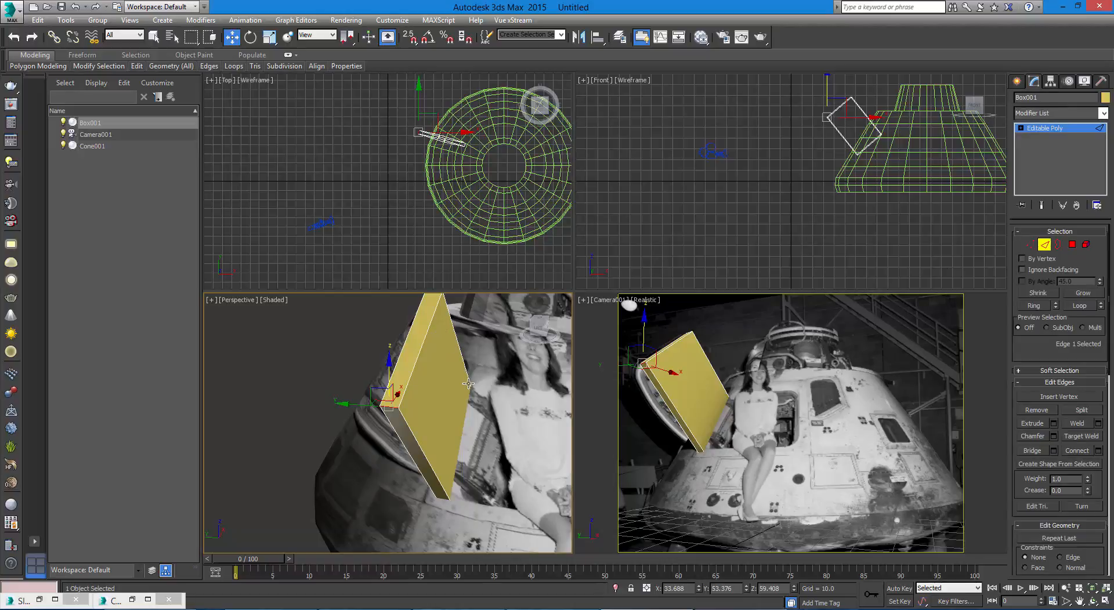
middle_click_drag(485, 379, 457, 432)
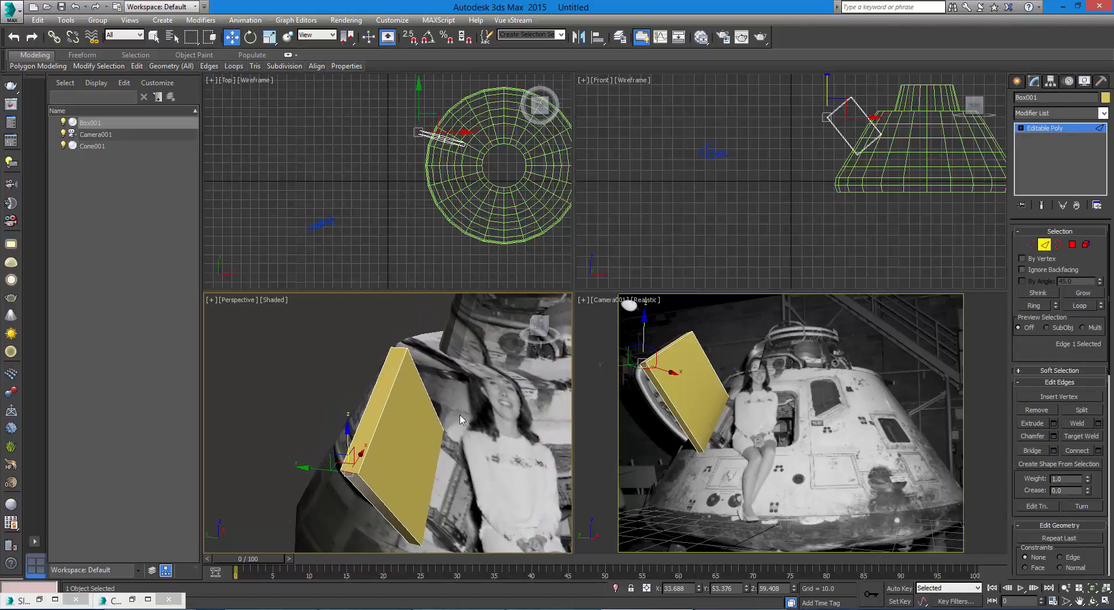
left_click(397, 348, "ctrl")
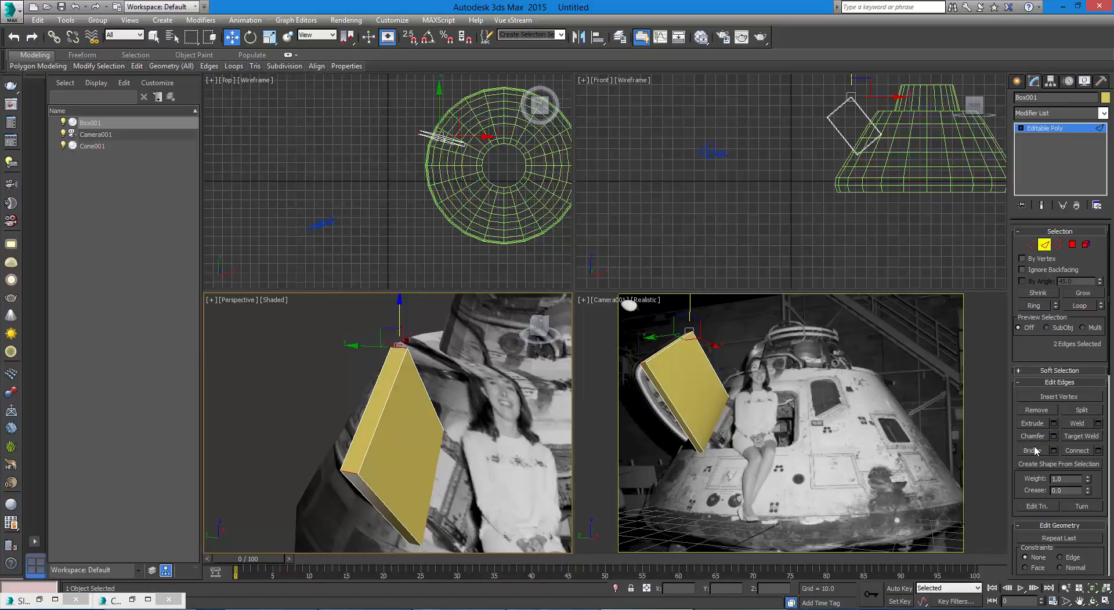
left_click(1053, 437)
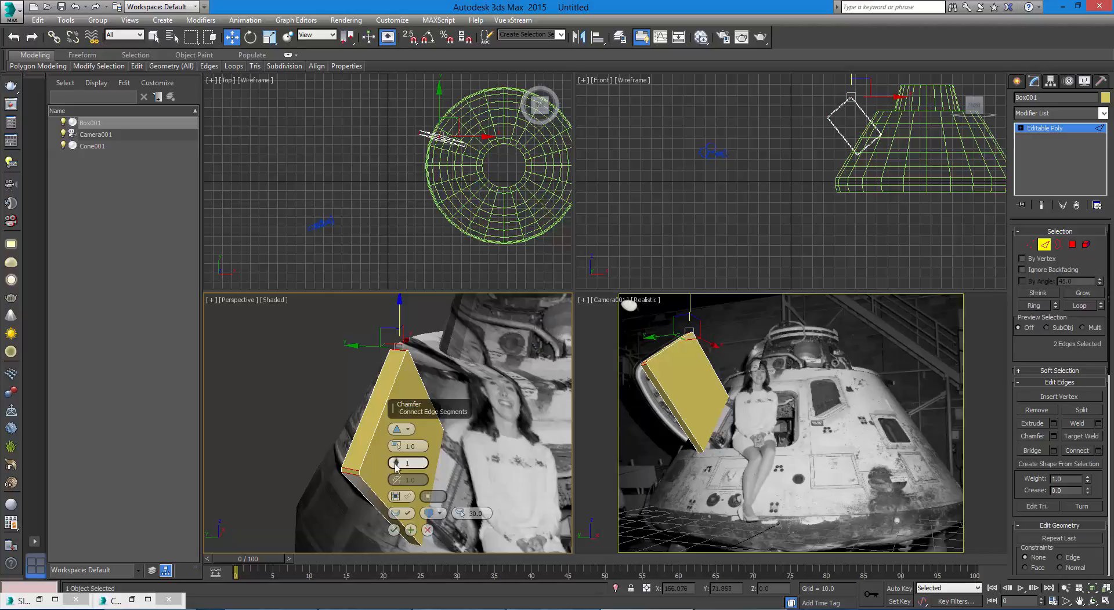
mouse_move(396, 445)
left_mouse_down()
mouse_move(391, 430)
mouse_move(393, 458)
left_mouse_up()
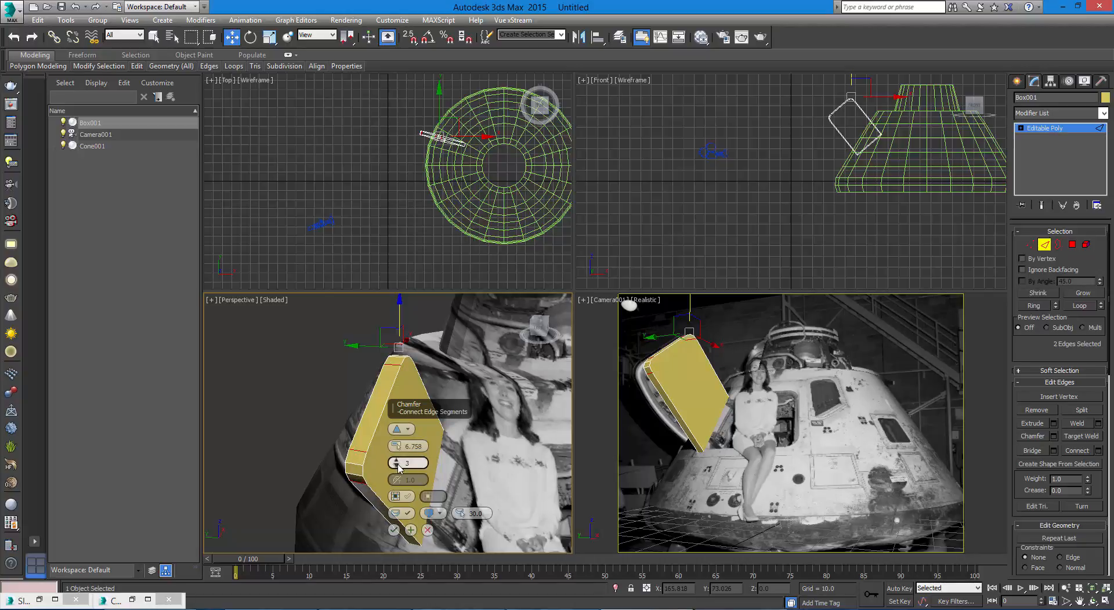
left_click(393, 531)
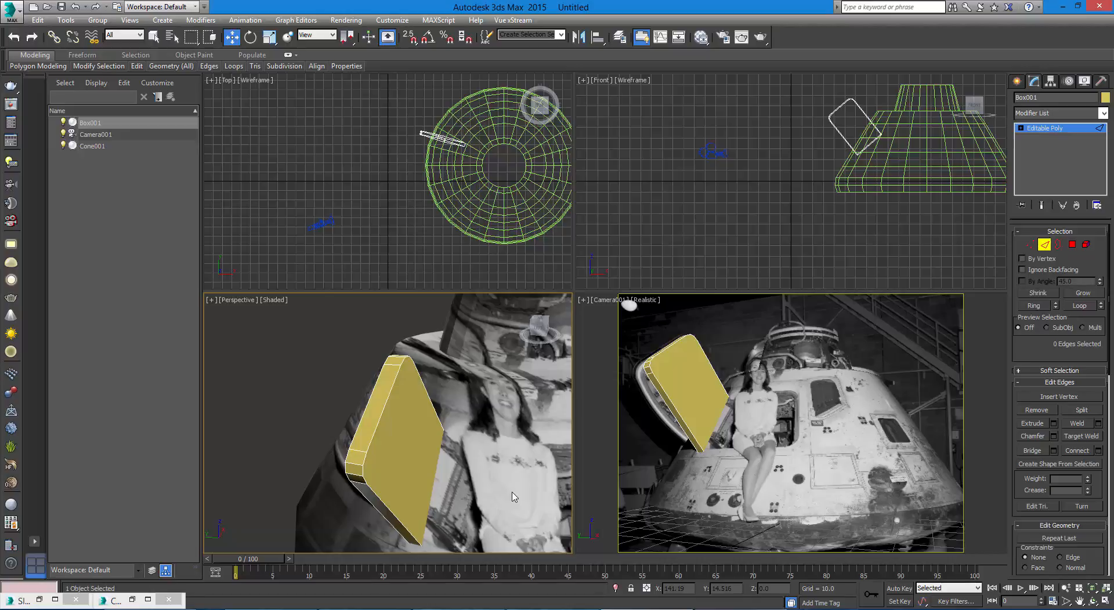
Move the outer chamfered corner's vertices to about X 32.3, Z 56.4 to match the photo, and make the box see-through
left_click(1030, 244)
left_click_drag(301, 431, 392, 512)
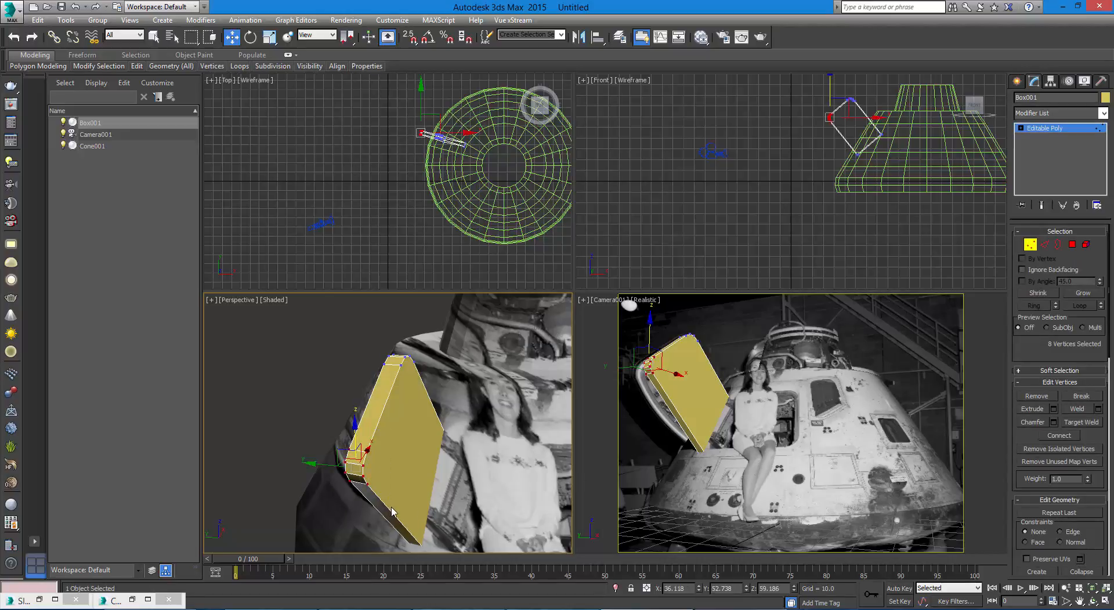
left_click(662, 353)
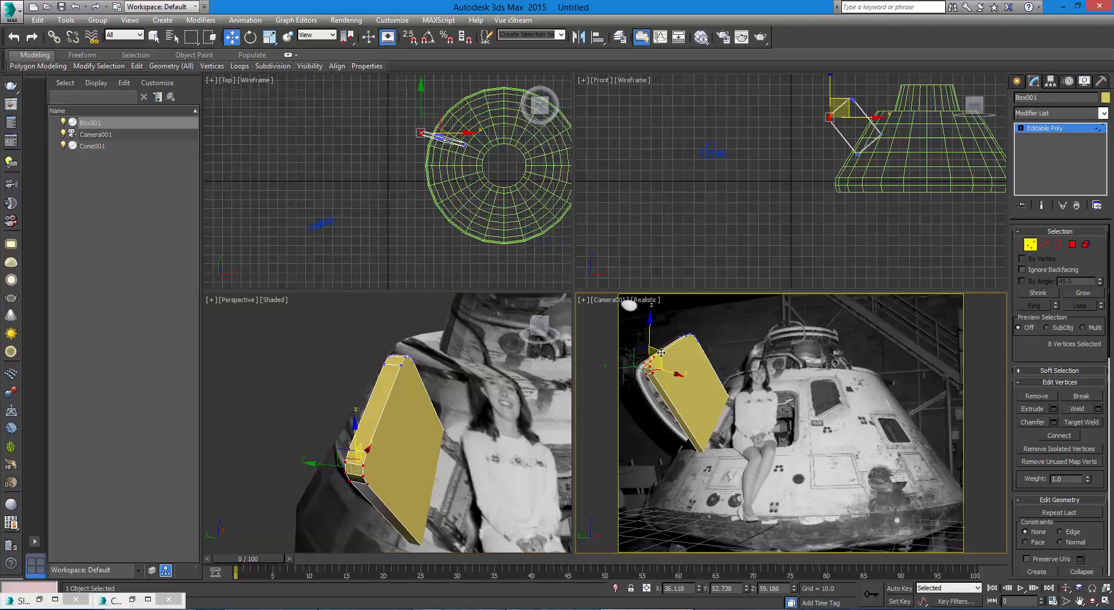
left_click_drag(659, 352, 654, 356)
key("alt+x")
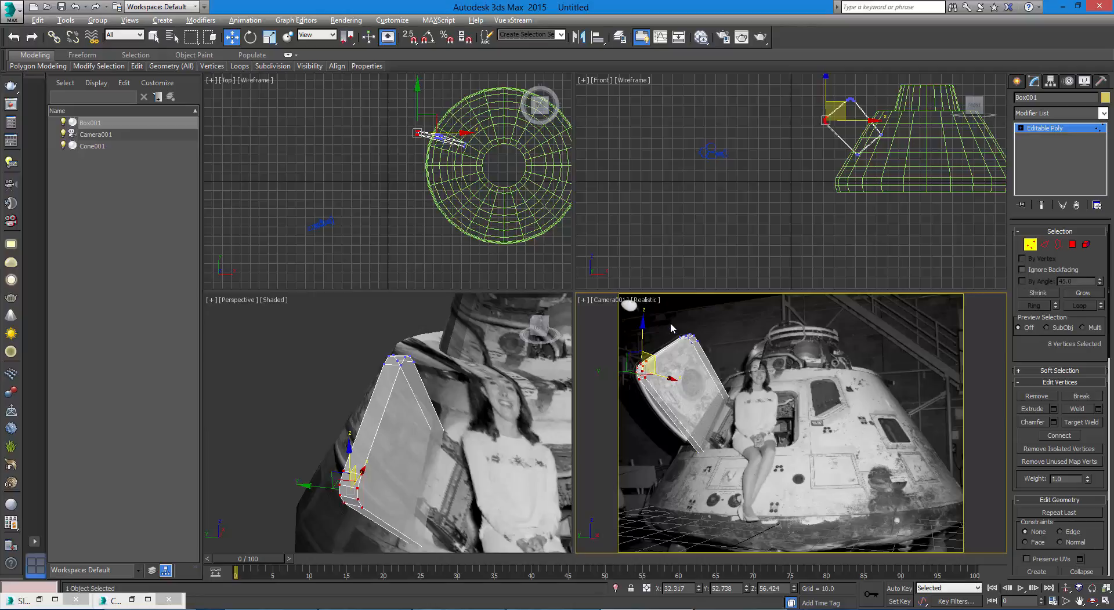
left_click_drag(669, 321, 720, 354)
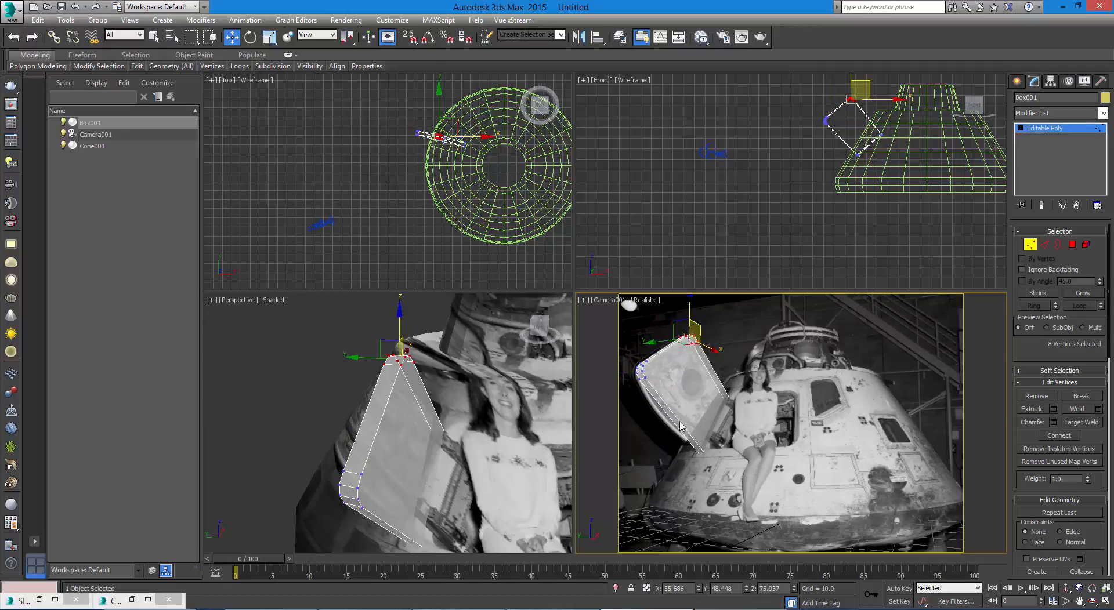
left_click(1045, 245)
left_click_drag(724, 375, 670, 431)
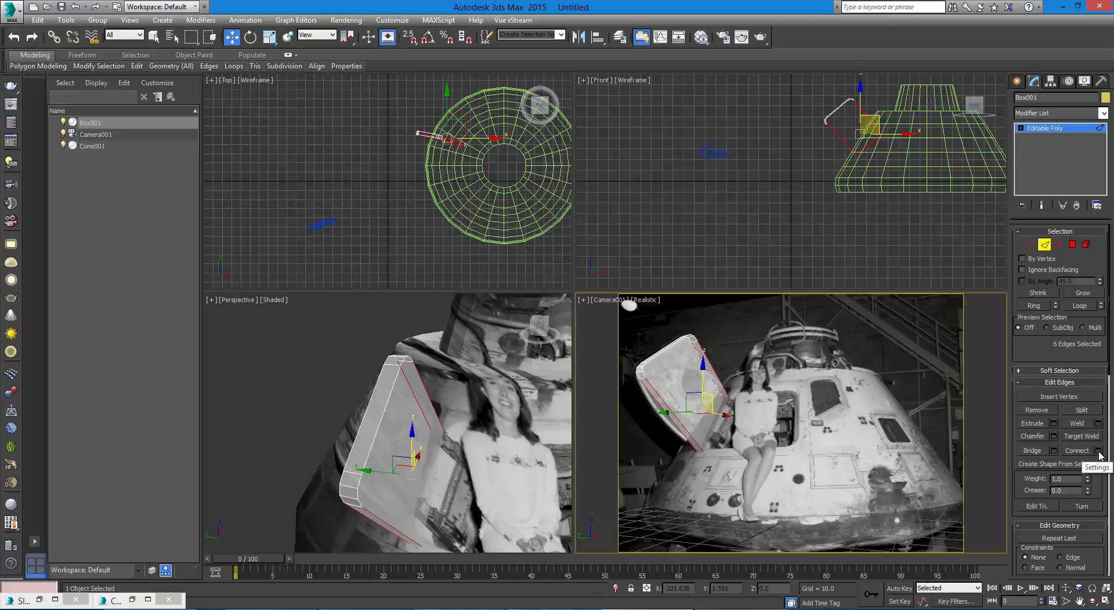
left_click(1078, 455, "shift")
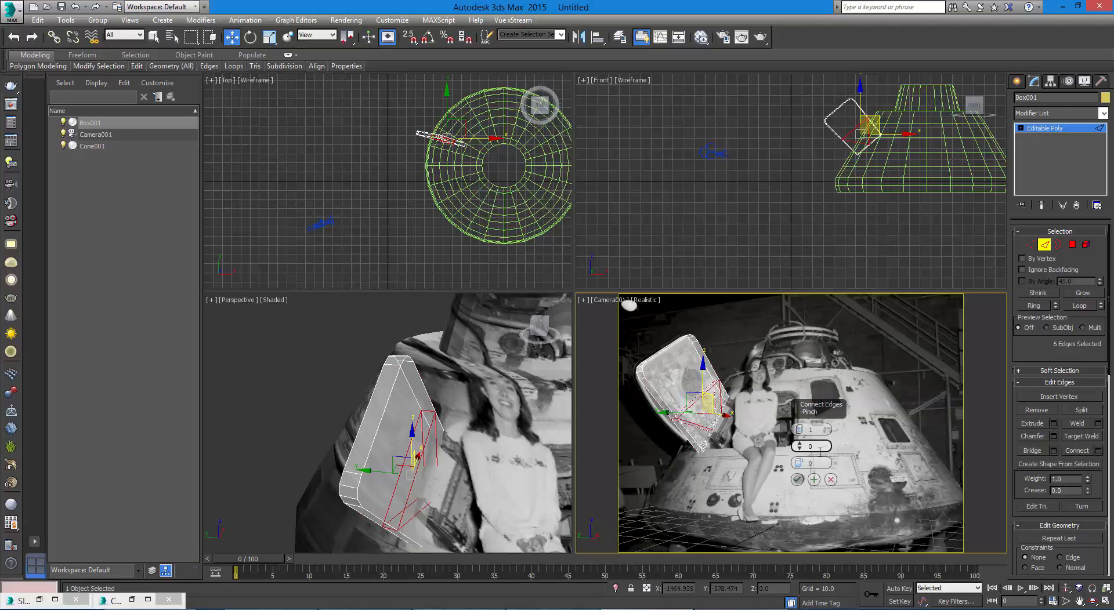
left_click_drag(800, 452, 793, 436)
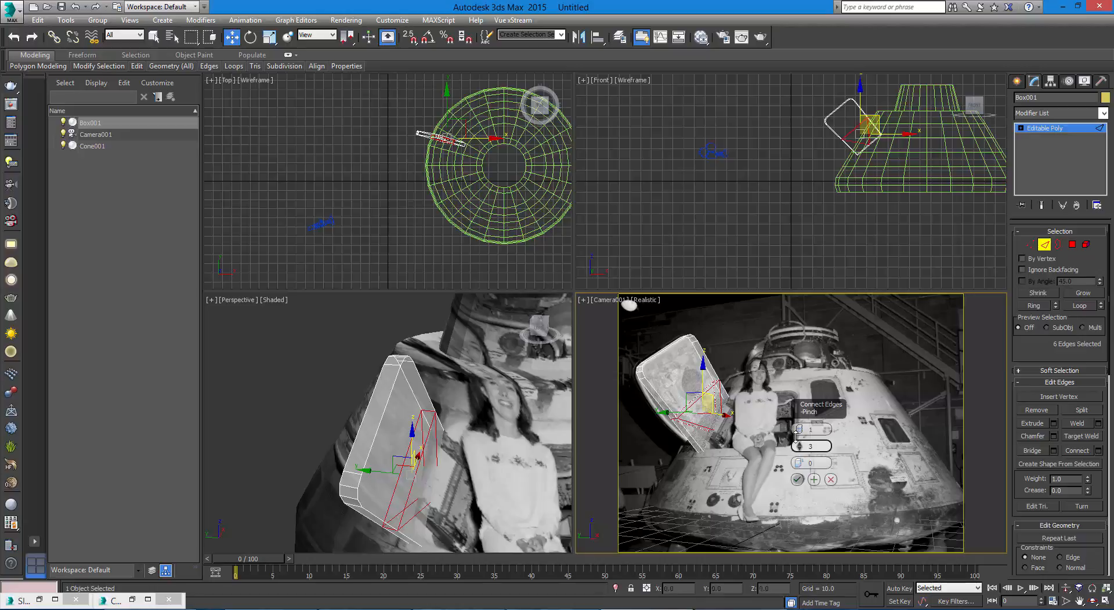
left_click(831, 480)
Connect the four long edges running down the box's two sides with 3 segments and a pinch of 9
left_click(724, 365)
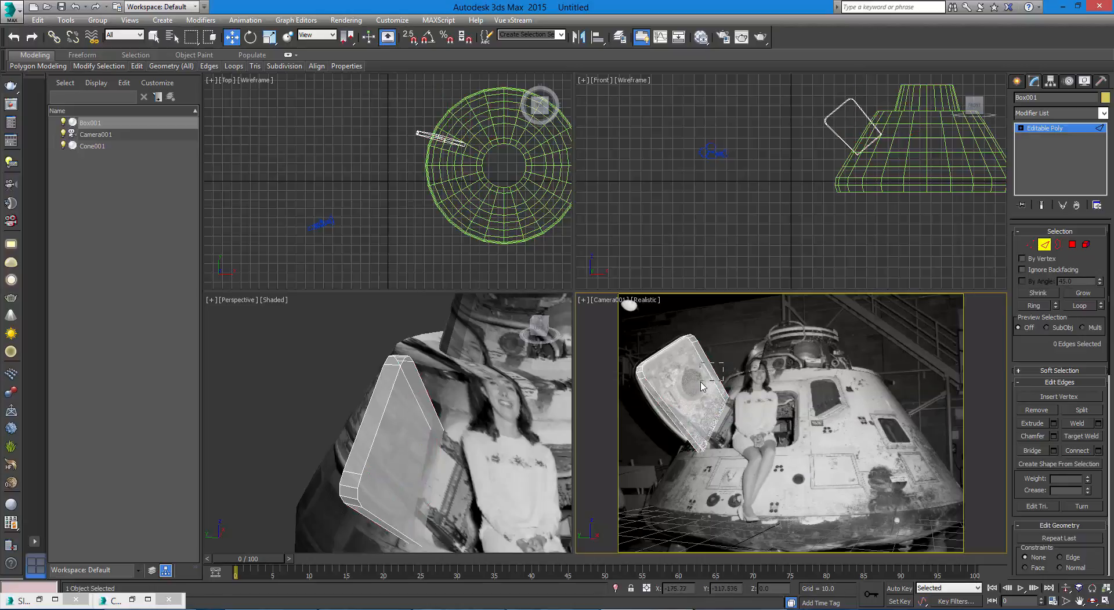
left_click(671, 412, "ctrl")
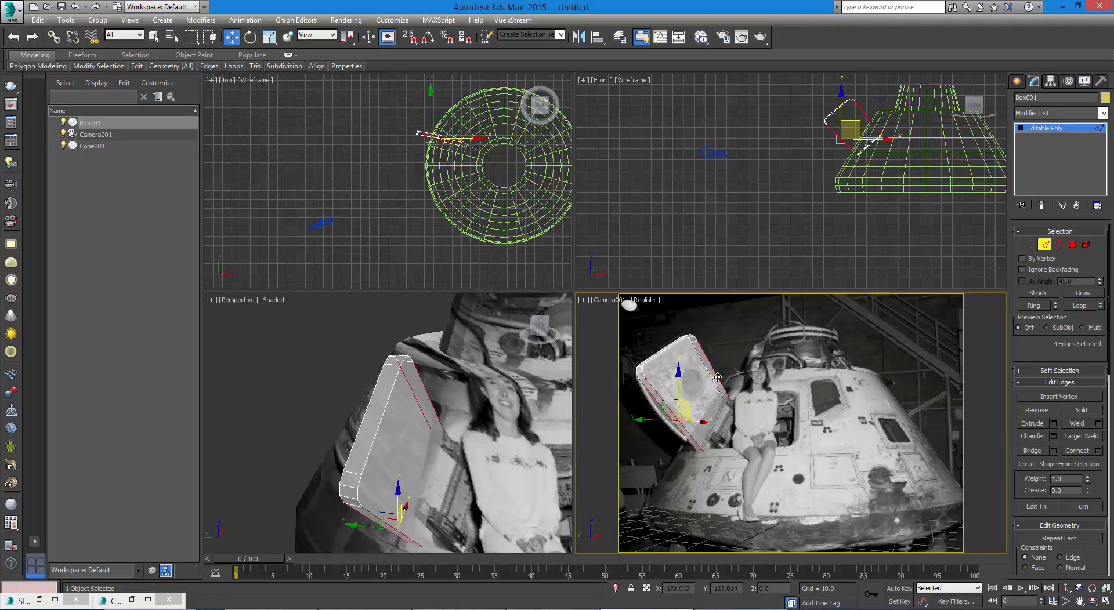
left_click(1097, 451)
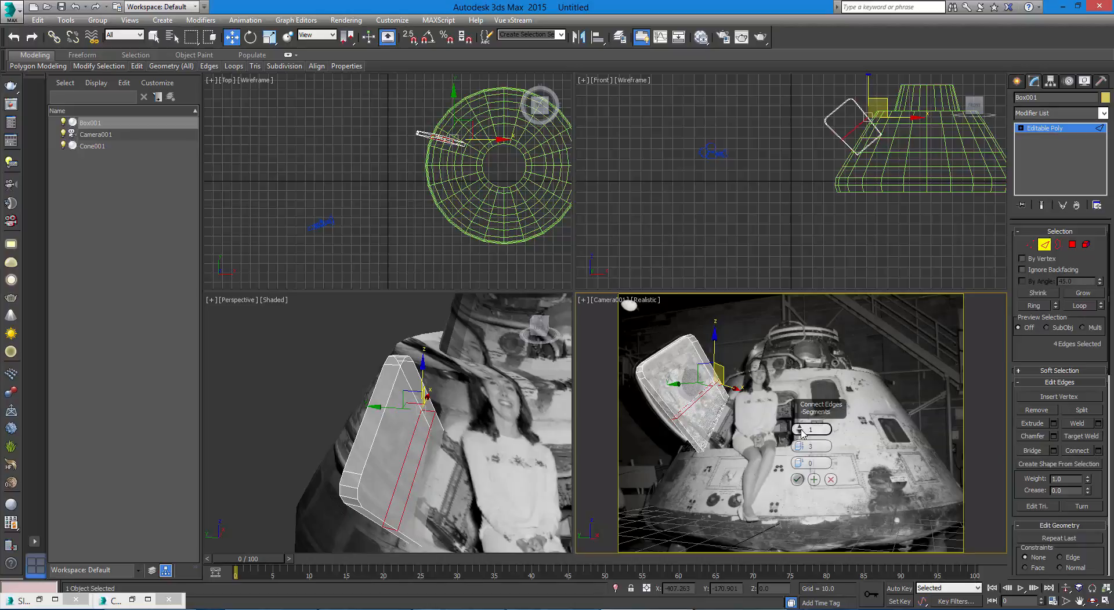
left_click_drag(802, 433, 771, 429)
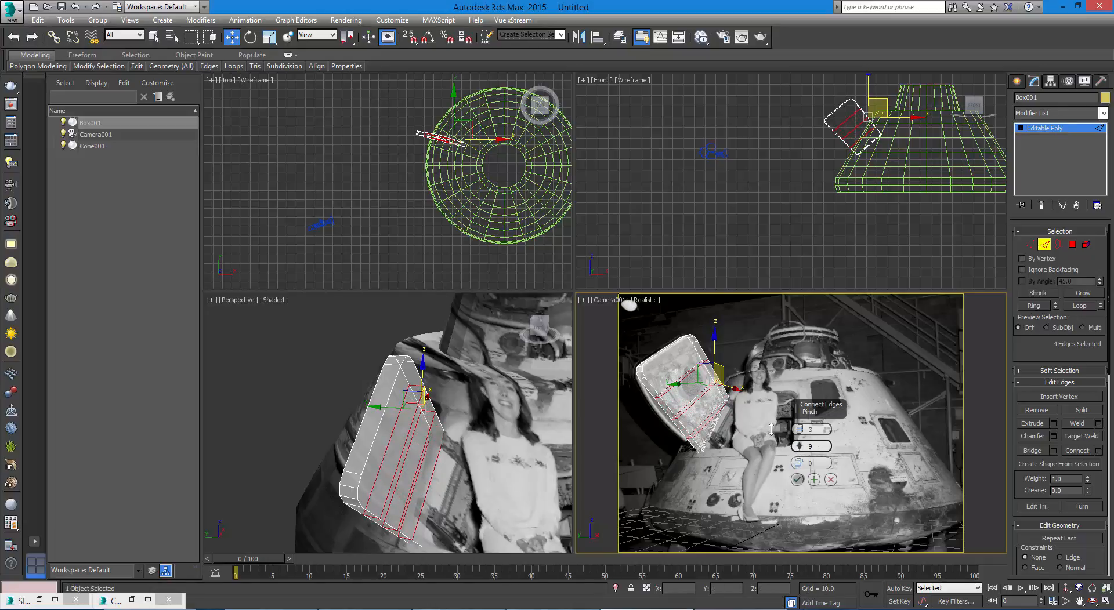
left_click(797, 480)
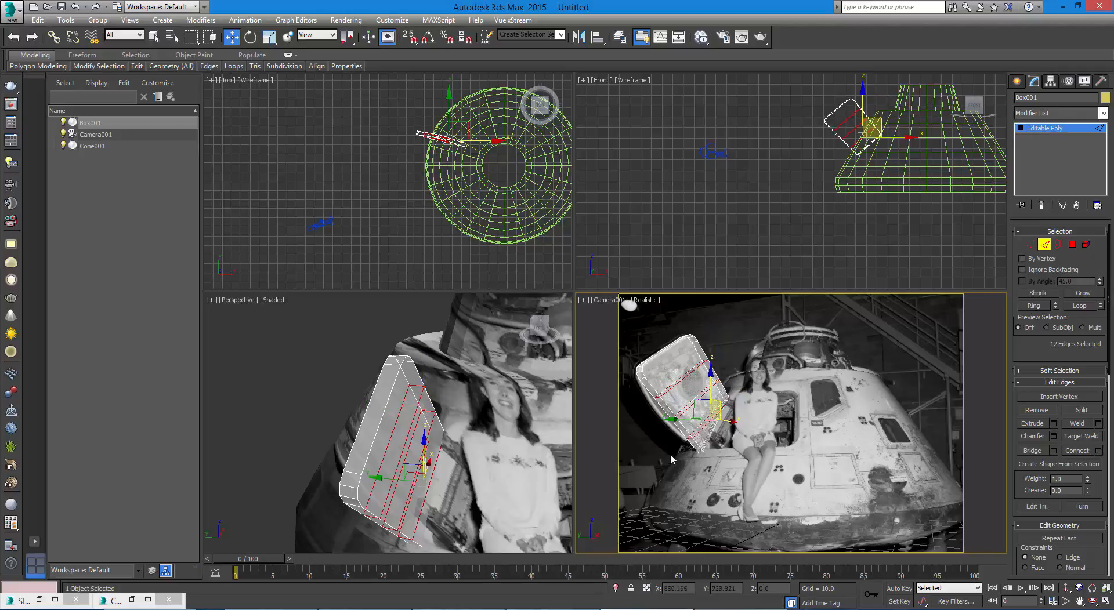
Move the two inner edge loops across the hatch box along its depth to give the panel a curve matching the photo
left_click(664, 437)
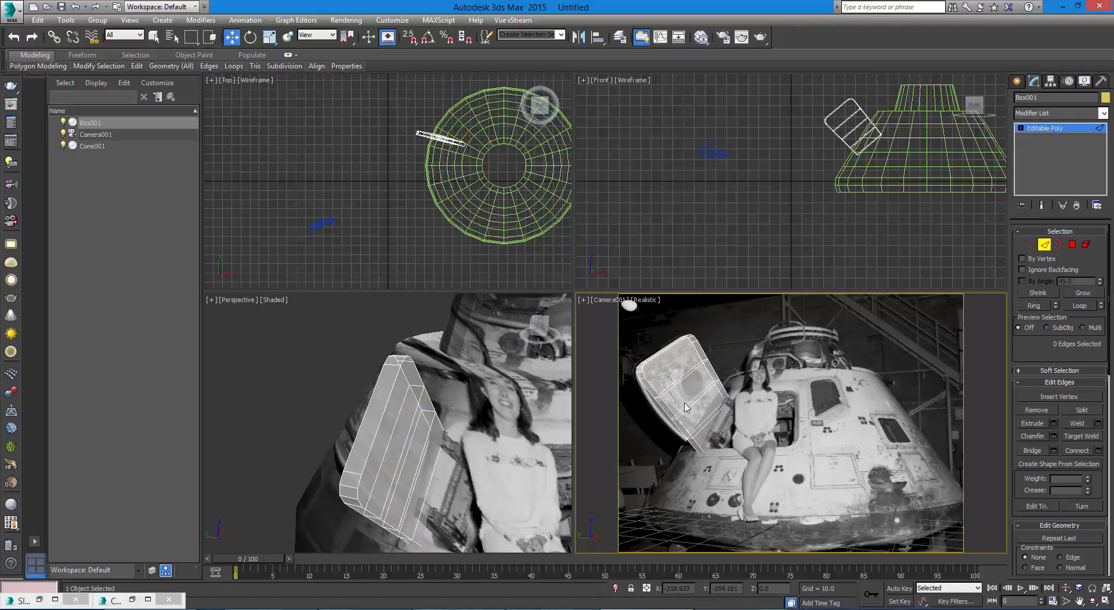
double_click(671, 387)
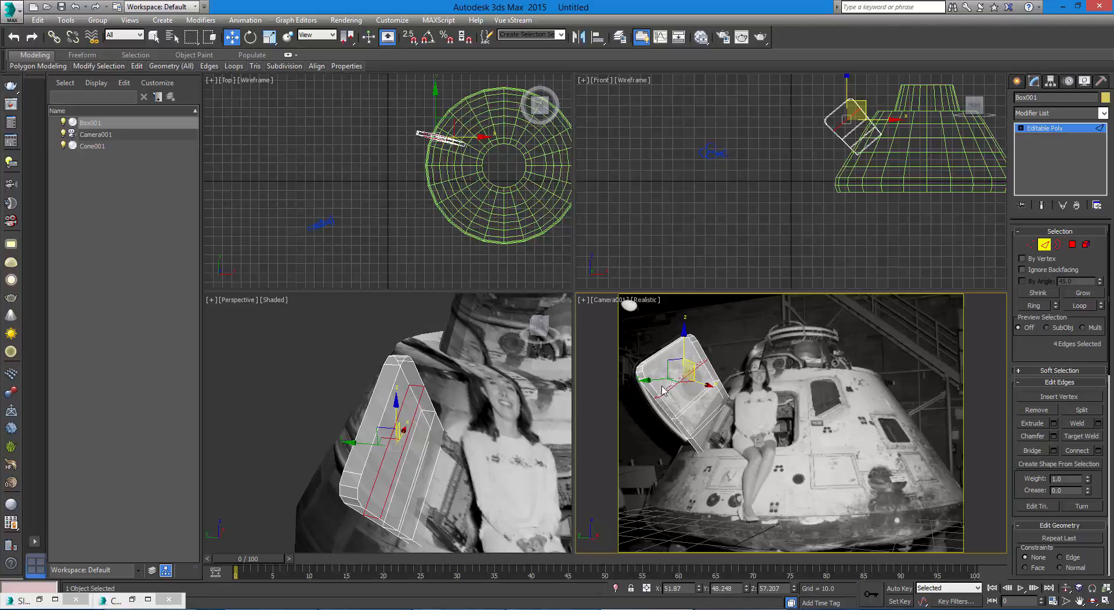
left_click_drag(649, 380, 647, 407)
double_click(702, 429)
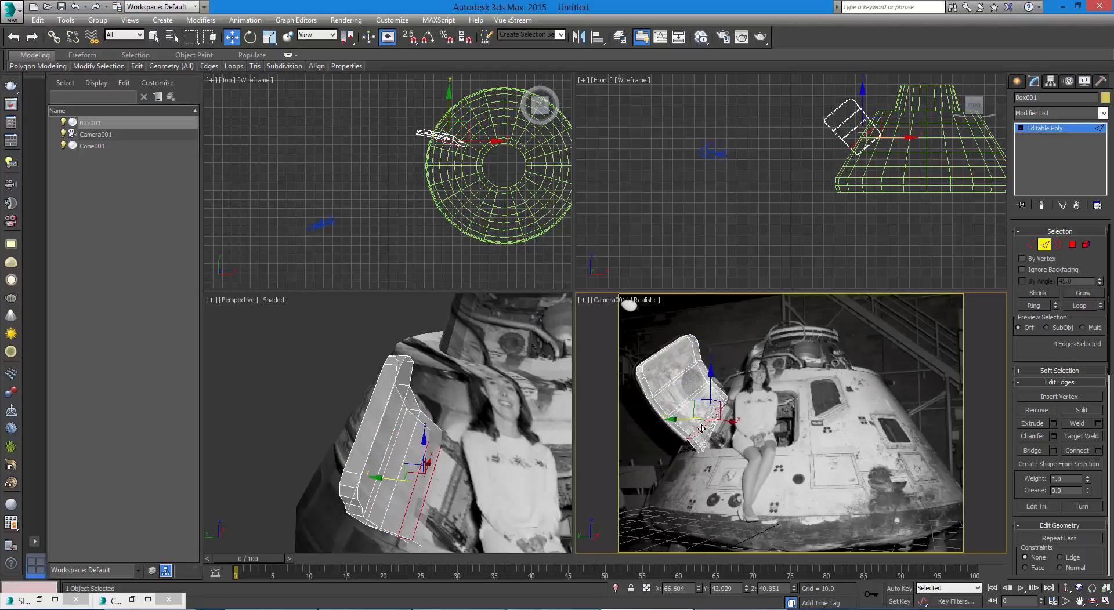
left_click_drag(702, 429, 663, 421)
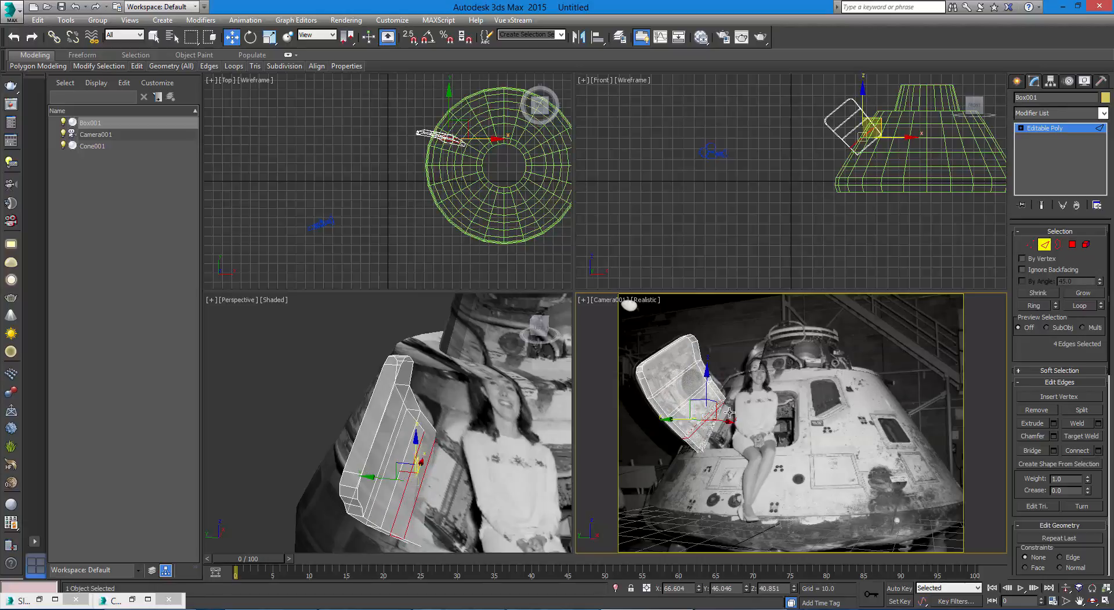
double_click(698, 361)
left_click(713, 357)
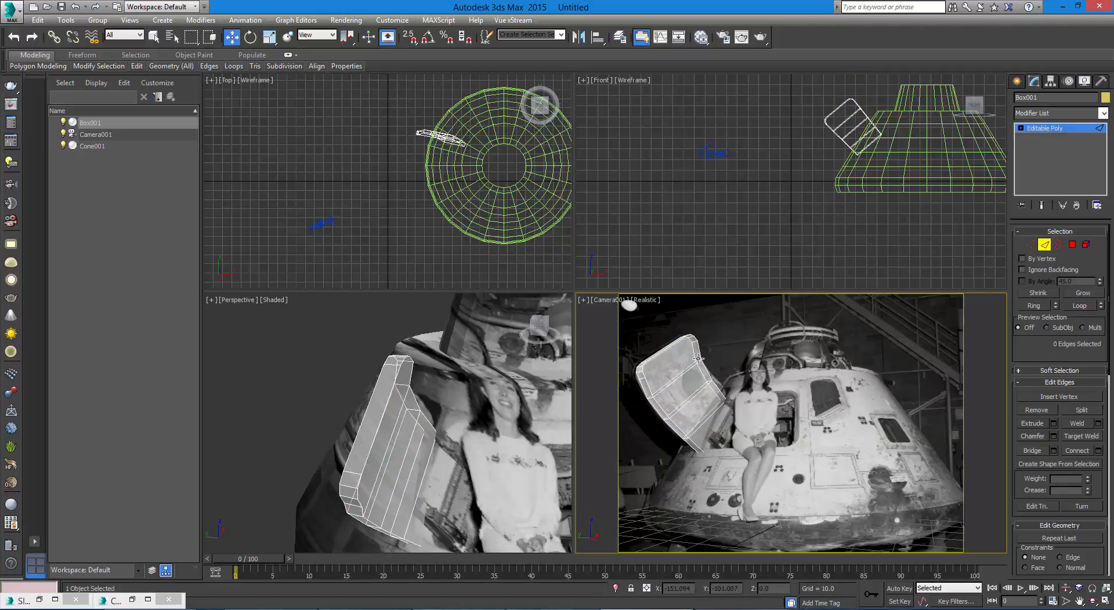
left_click(698, 360)
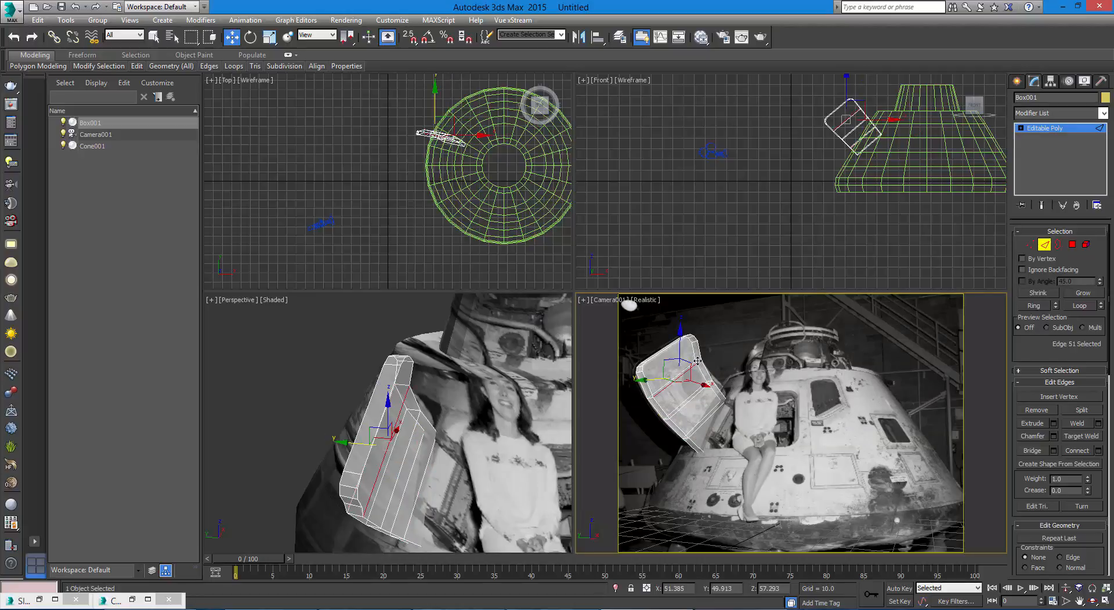
left_click(401, 384)
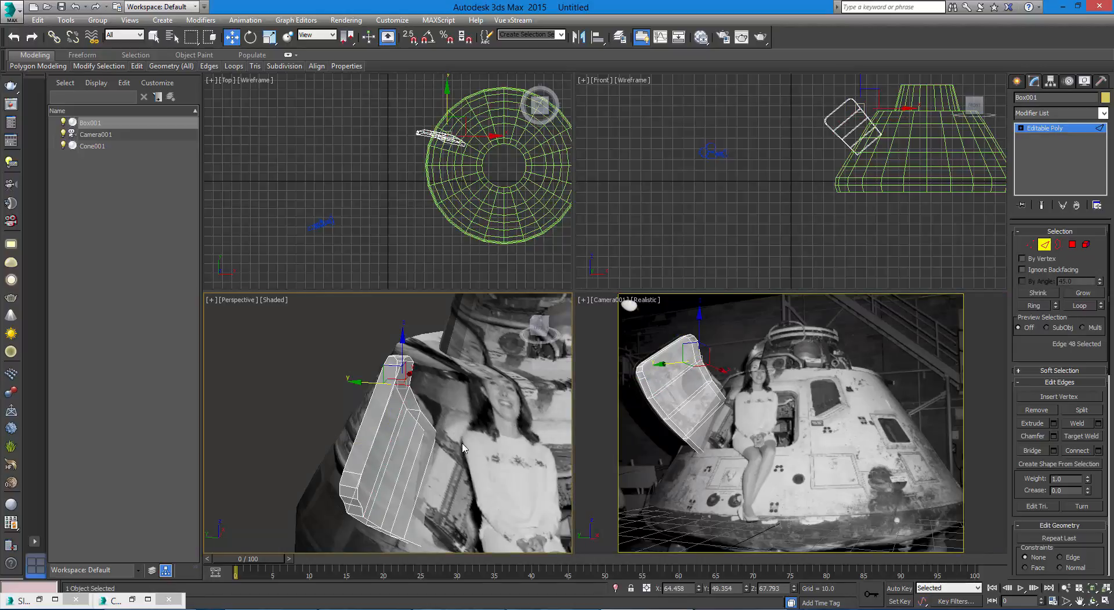
Rotate the whole hatch box slightly and move it to about X 50.5, Z 40.6 to match the photo
middle_click_drag(465, 466, 396, 457, "alt")
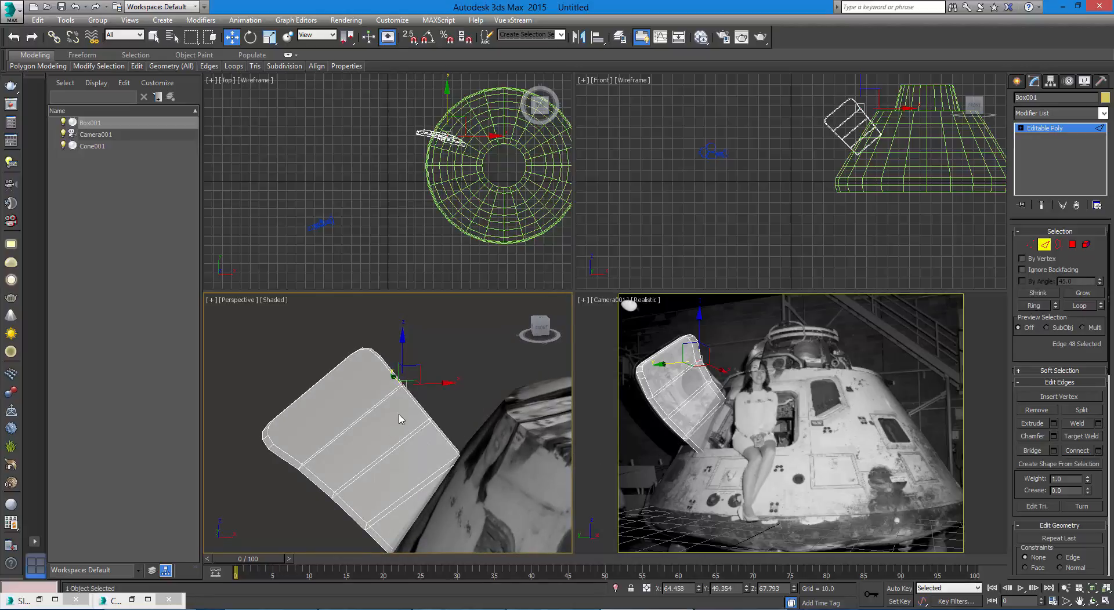
left_click(690, 278)
key("2")
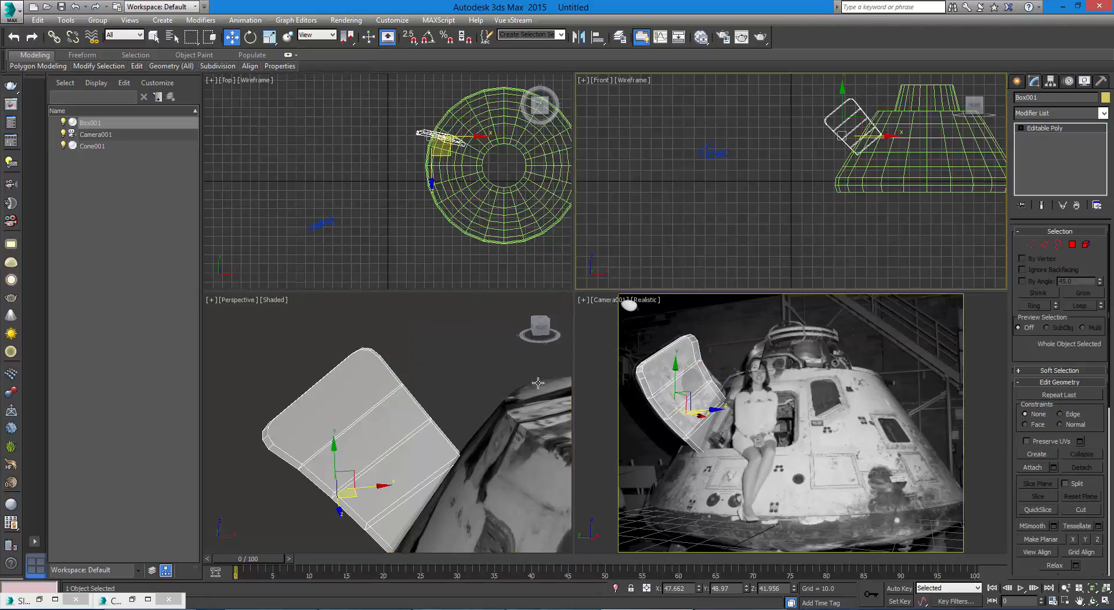
right_click(500, 392)
key("e")
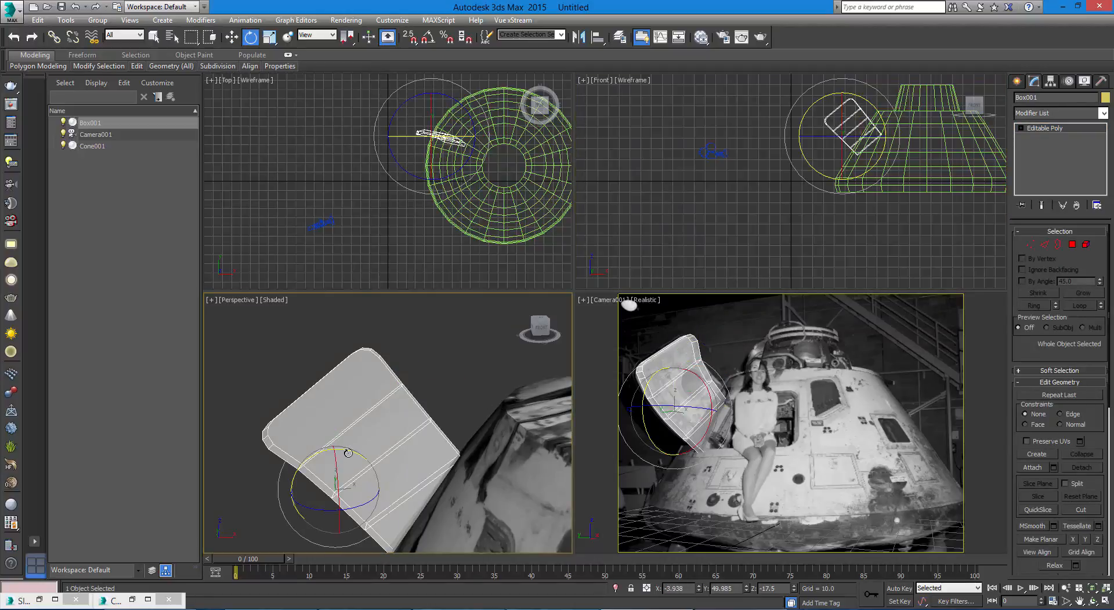
left_click_drag(347, 449, 362, 478)
key("w")
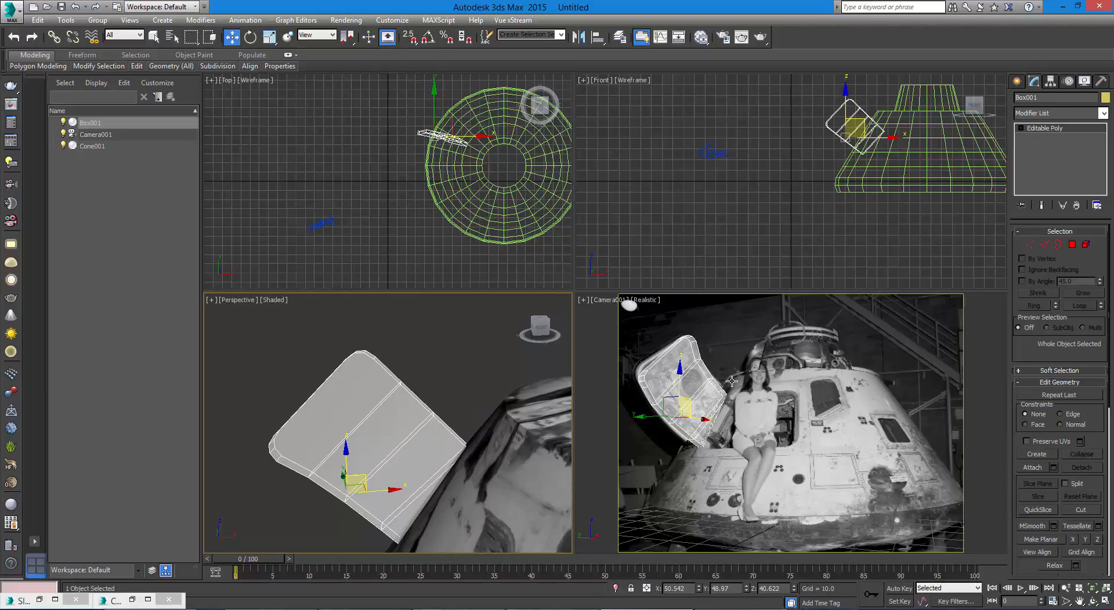
Move the eight vertices of the hatch's outer chamfered corner to about X 31.6, Z 55.0
left_click(1030, 244)
left_click_drag(626, 353, 662, 396)
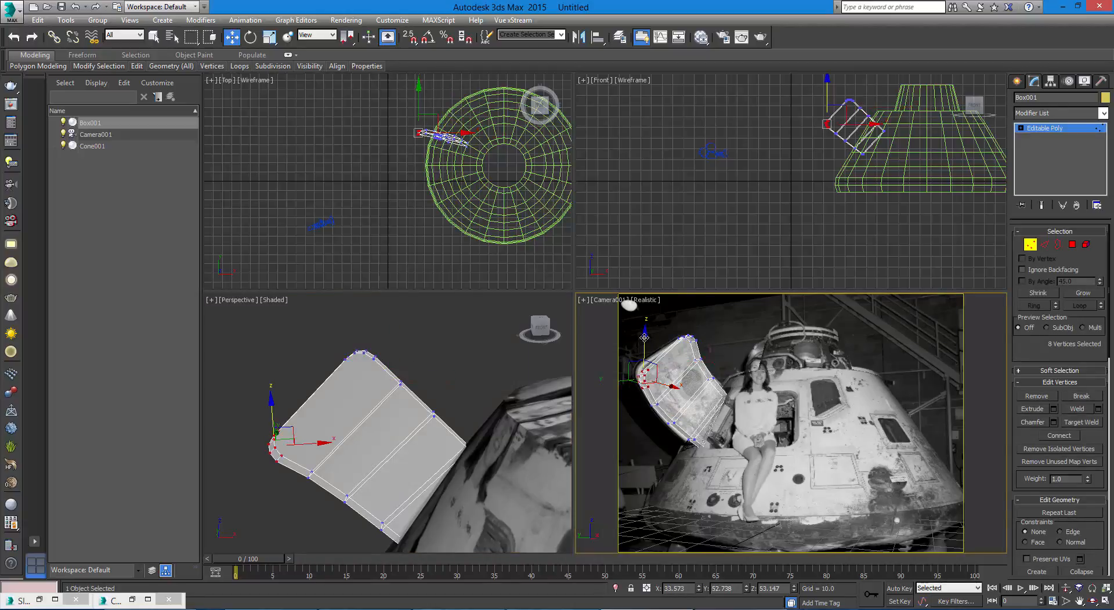
left_click_drag(644, 337, 642, 329)
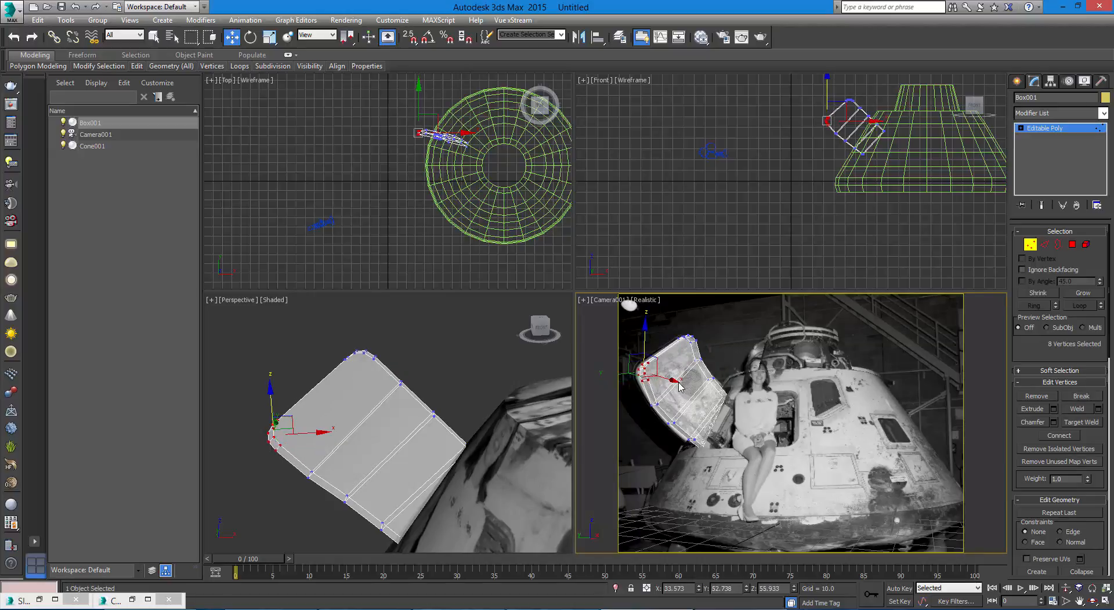
left_click_drag(671, 376, 671, 382)
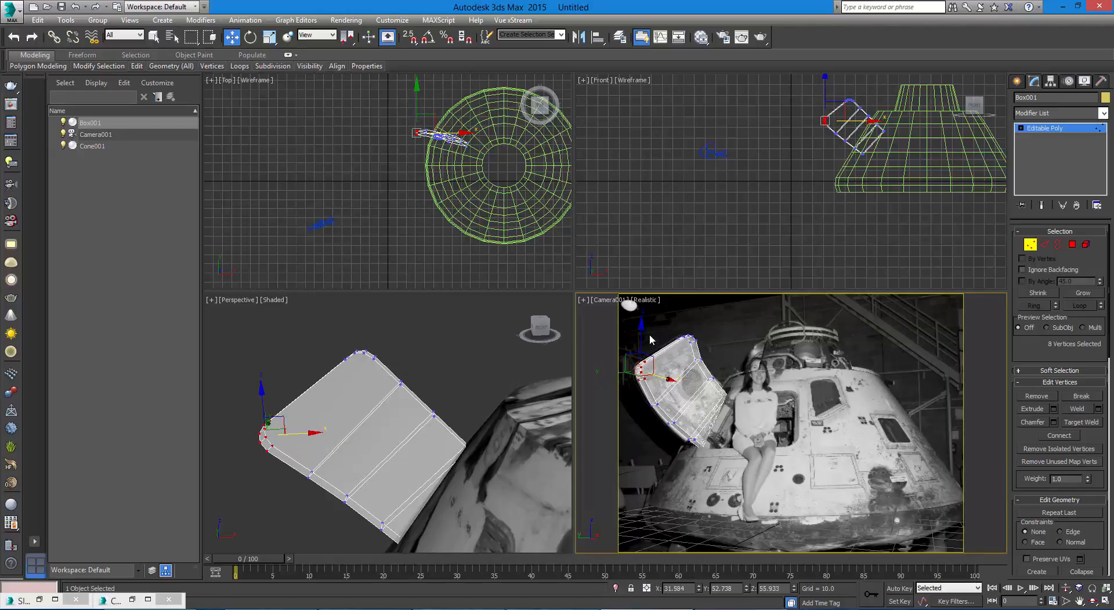
left_click_drag(641, 326, 641, 331)
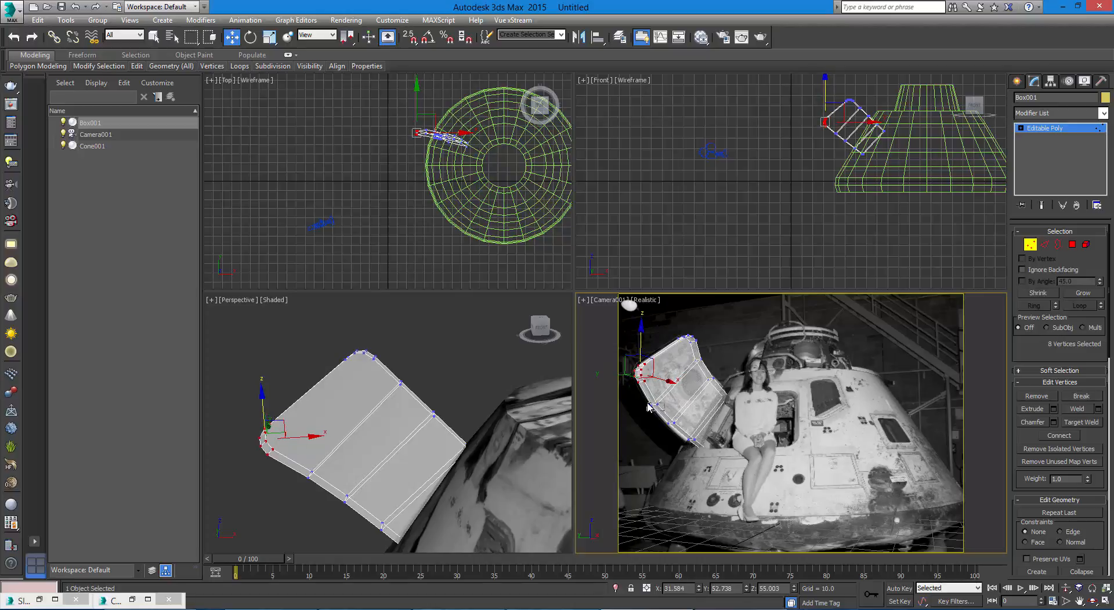
Move the two vertex pairs on the hatch's upper side to about X 66.3, Z 67.3 and X 73.6, Z 59.5
left_click_drag(642, 398, 663, 411)
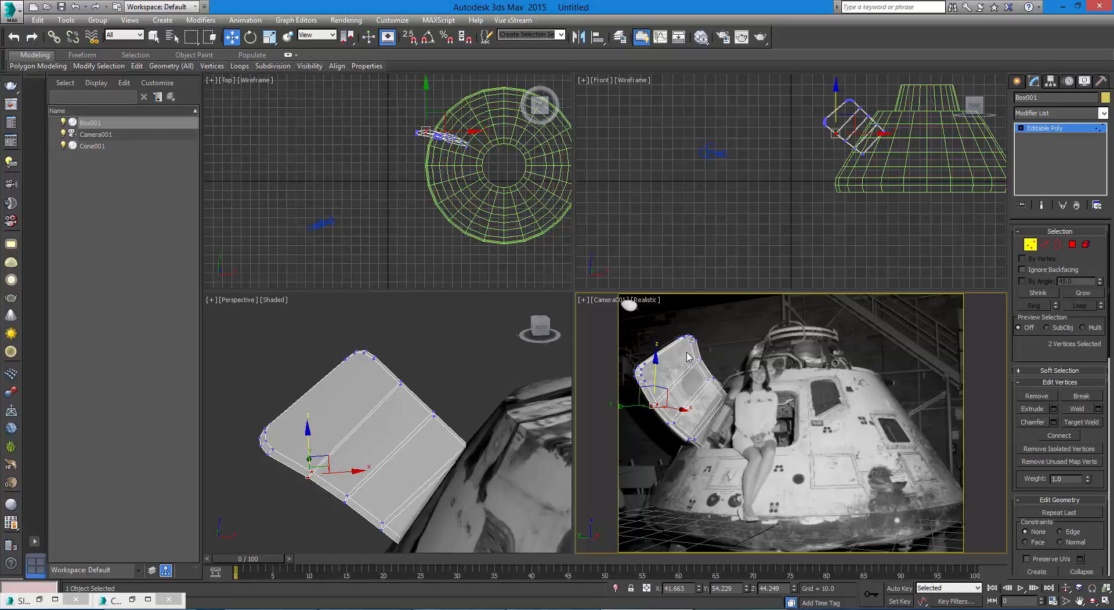
left_click_drag(689, 352, 723, 367)
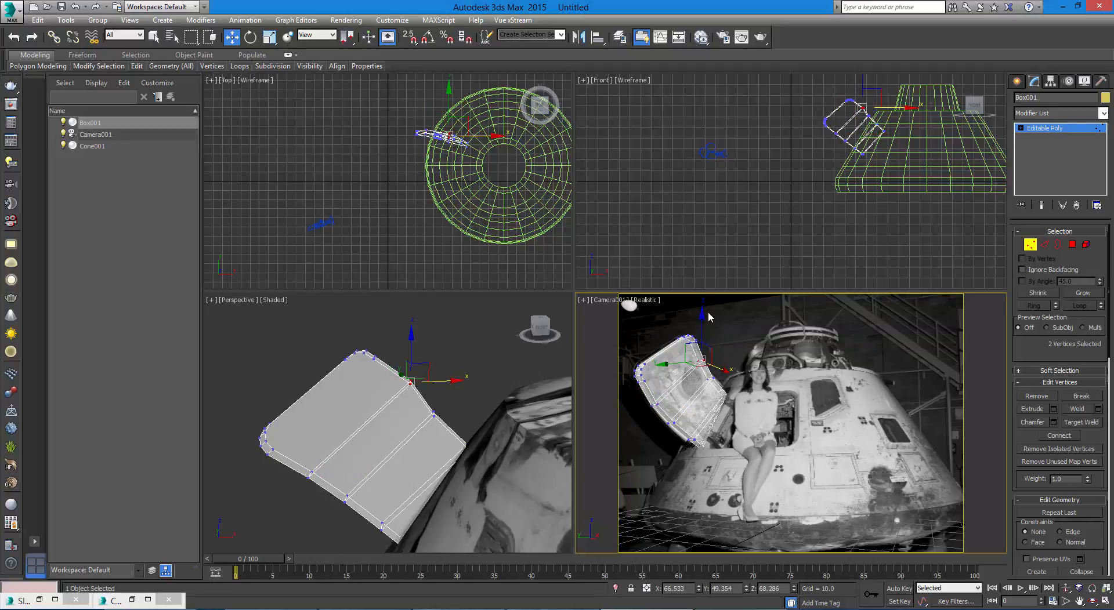
left_click_drag(701, 316, 700, 315)
left_click_drag(720, 397, 706, 376)
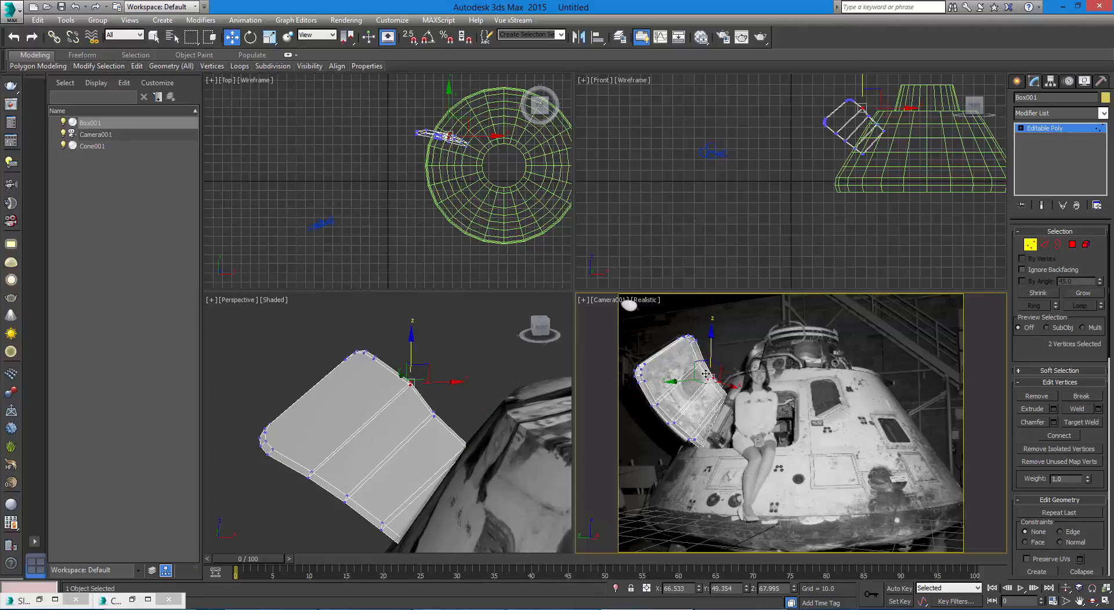
left_click_drag(717, 364, 718, 365)
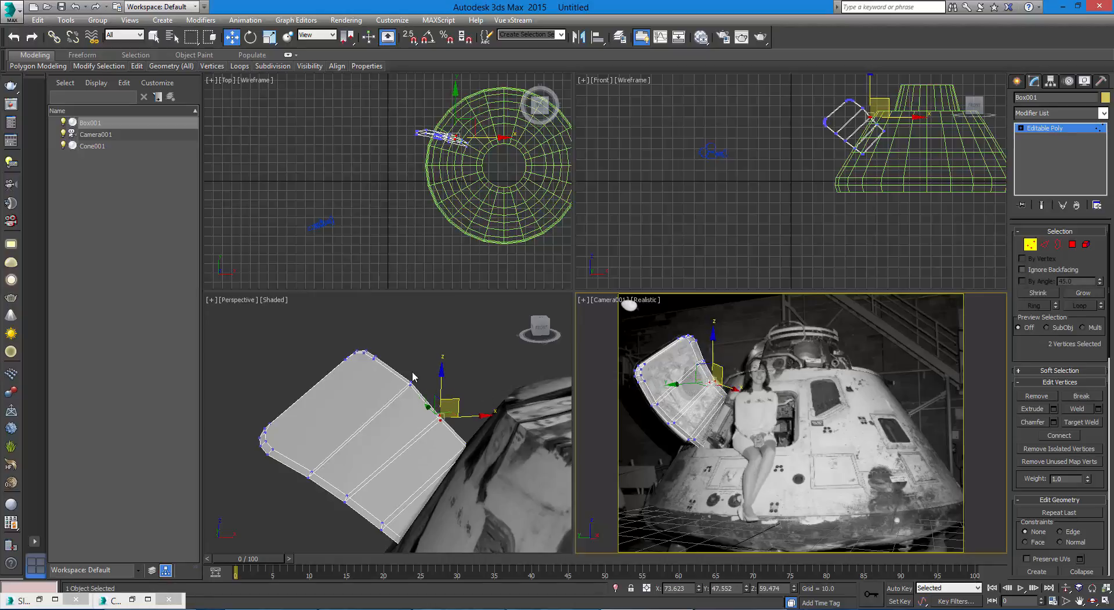
left_click_drag(398, 366, 428, 366)
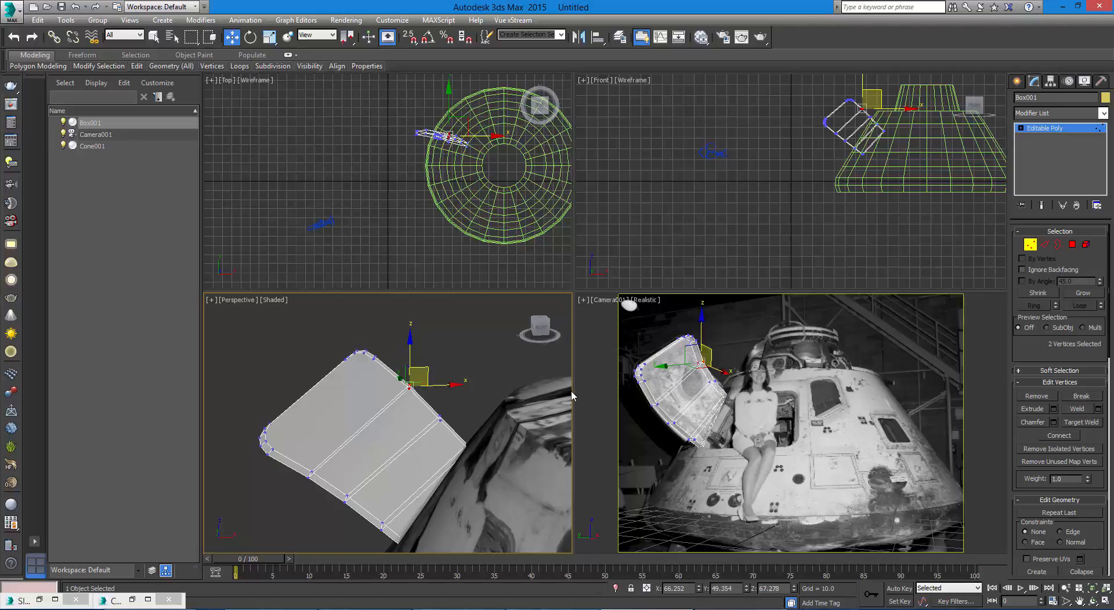
Leave vertex editing and apply a Camera Map (WSM) modifier to the hatch box, using Camera001 as its camera
left_click(1074, 128)
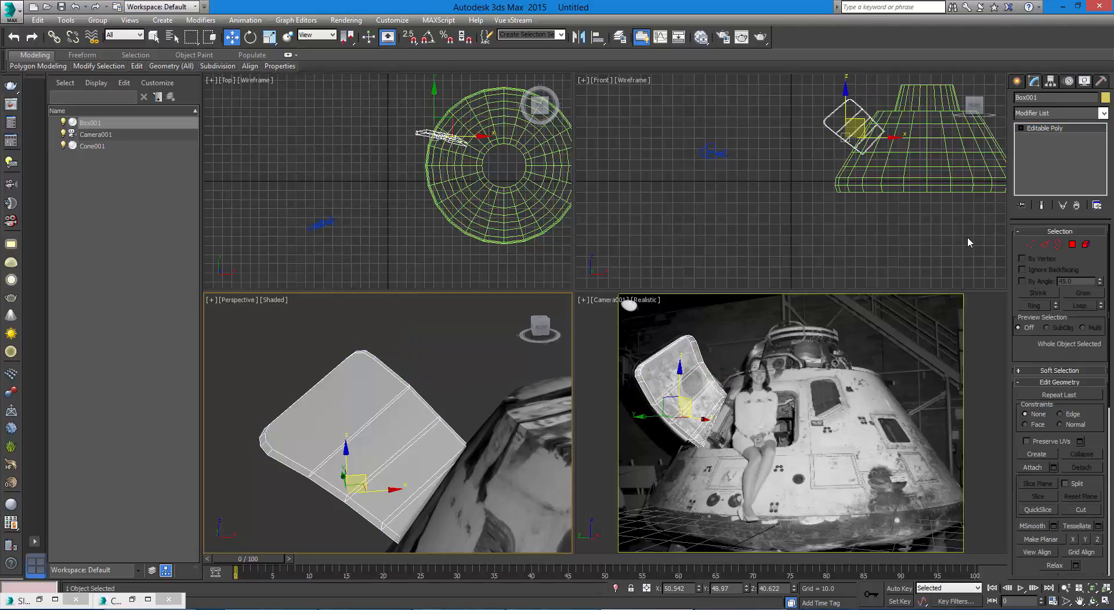
left_click(1047, 128)
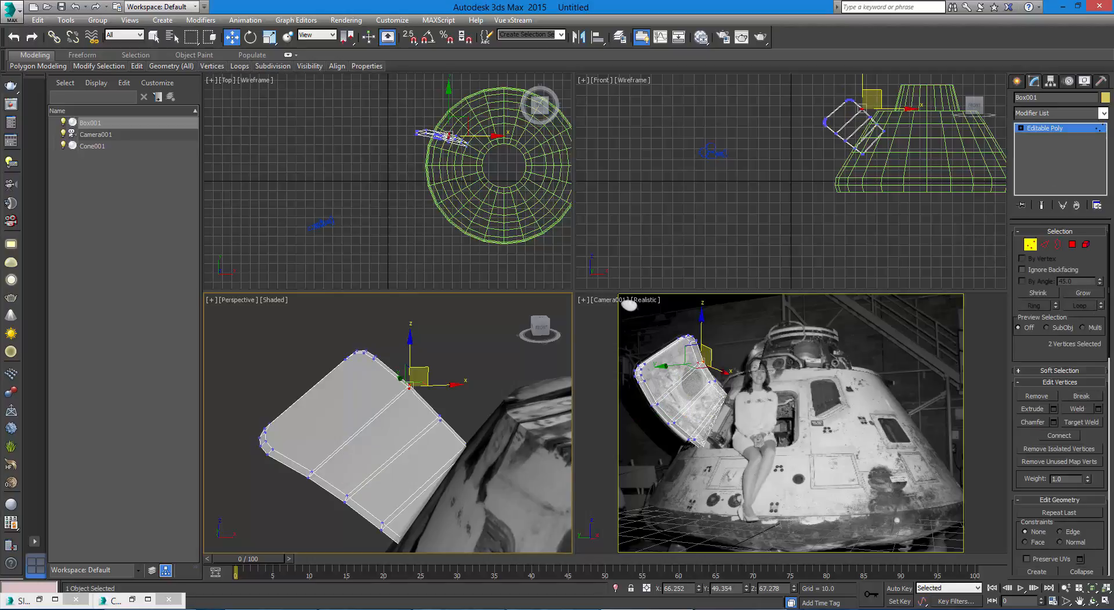
left_click(1044, 131)
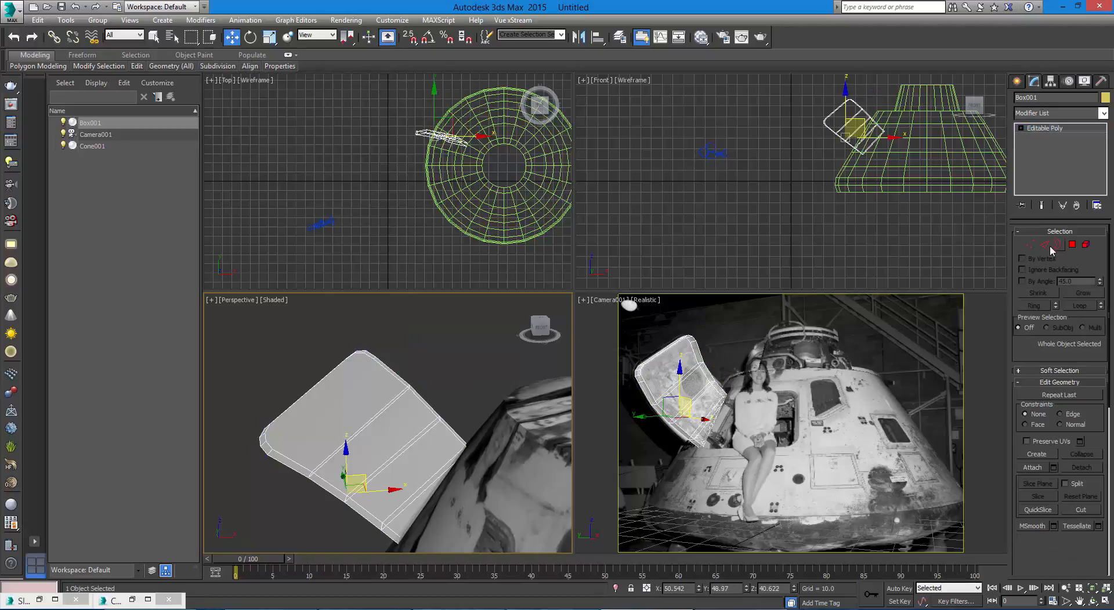
left_click(1091, 116)
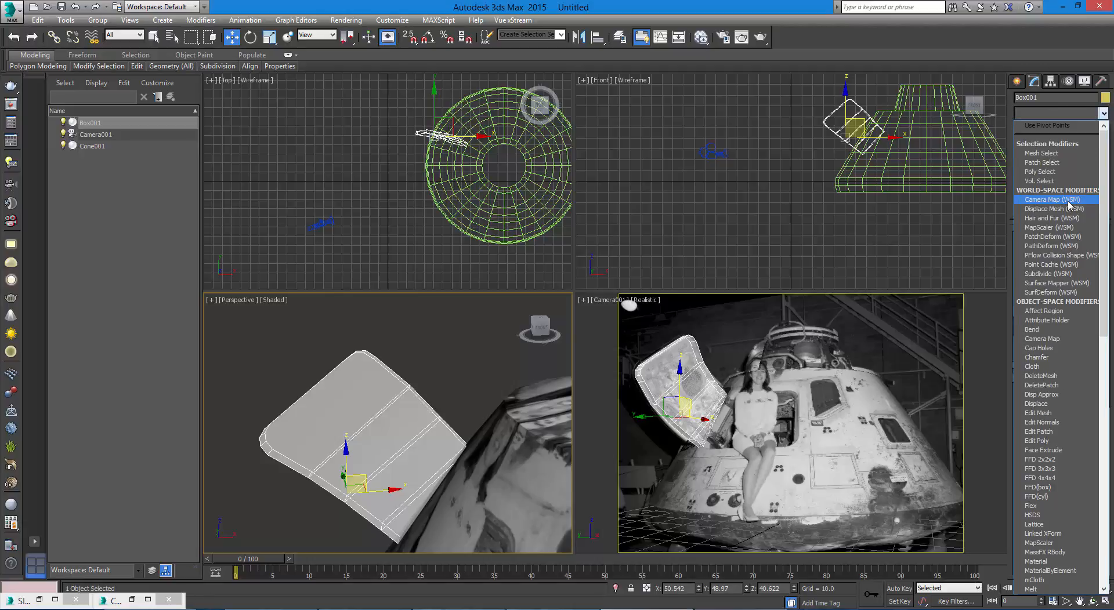
left_click(1068, 201)
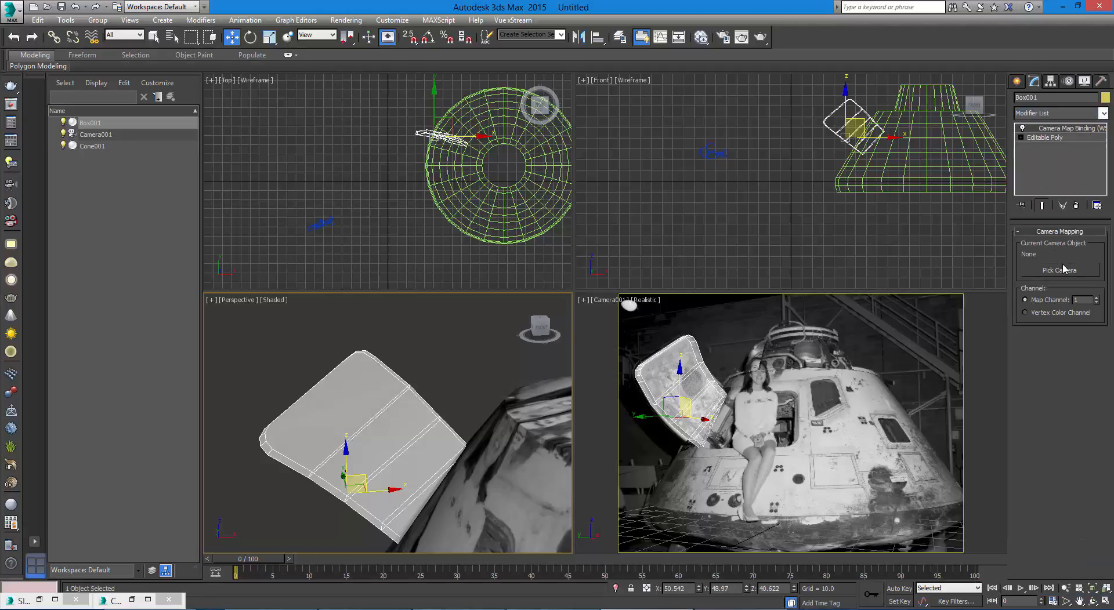
left_click(1059, 270)
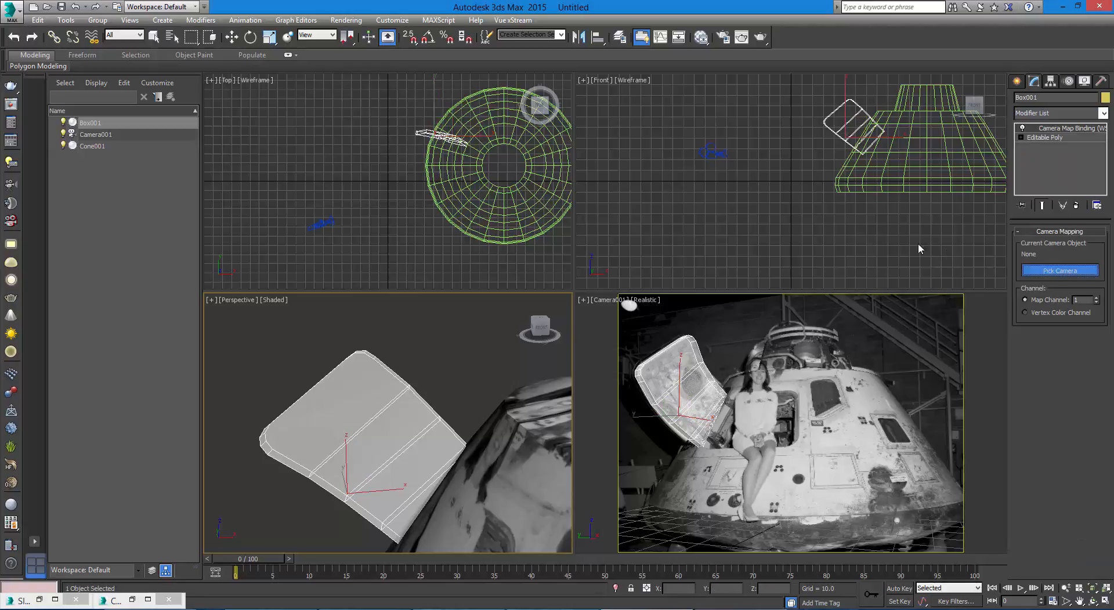
left_click(779, 196)
key("h")
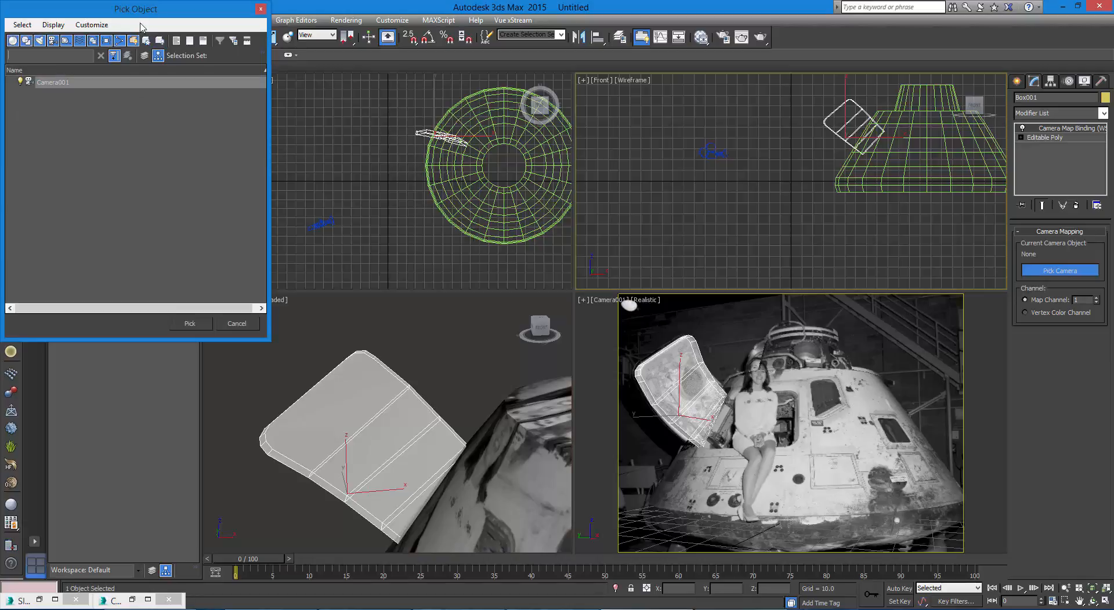
left_click_drag(143, 10, 678, 86)
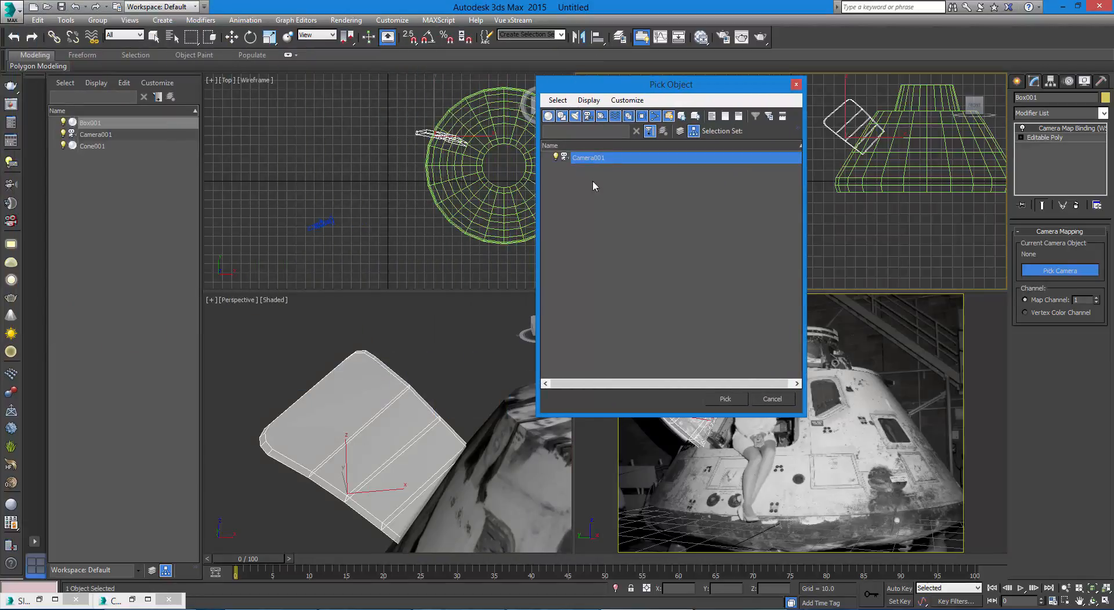
left_click(726, 399)
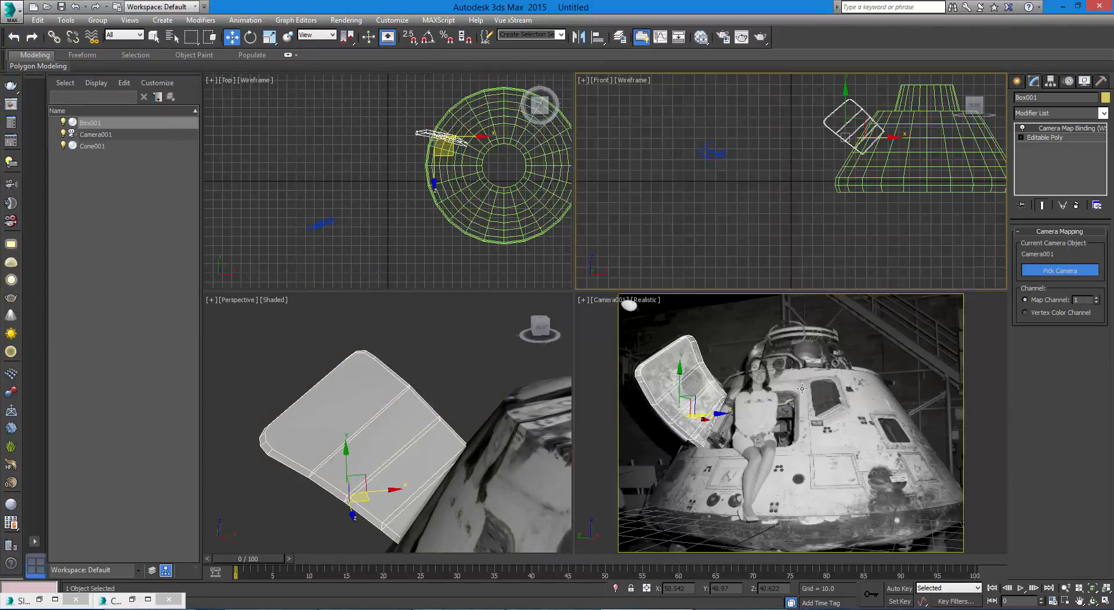
Turn off the hatch box's see-through display and assign the Capsule material to it
right_click(755, 353)
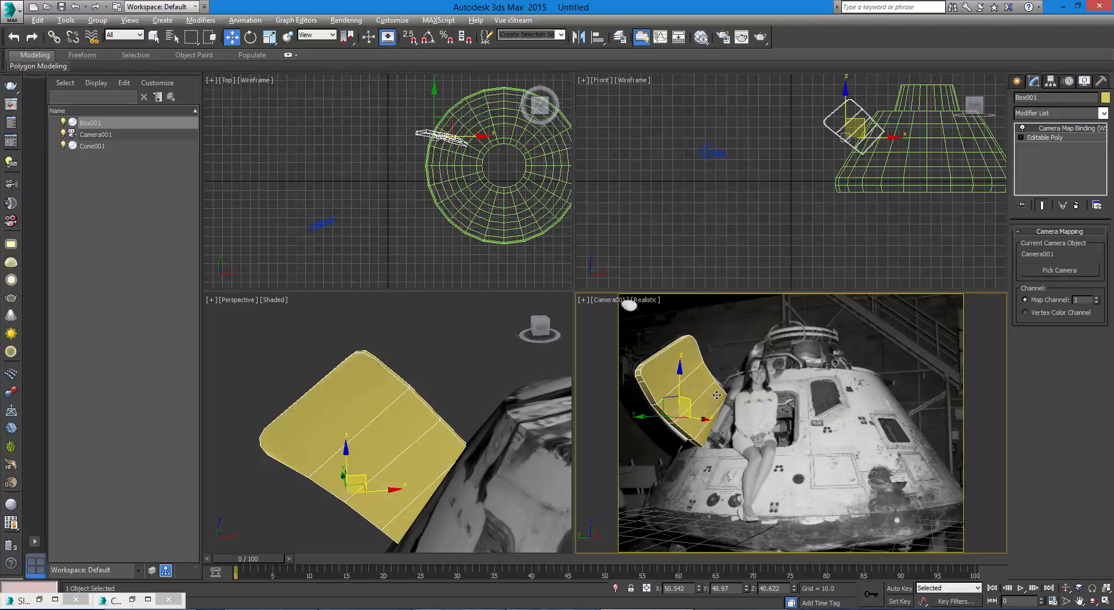
key("m")
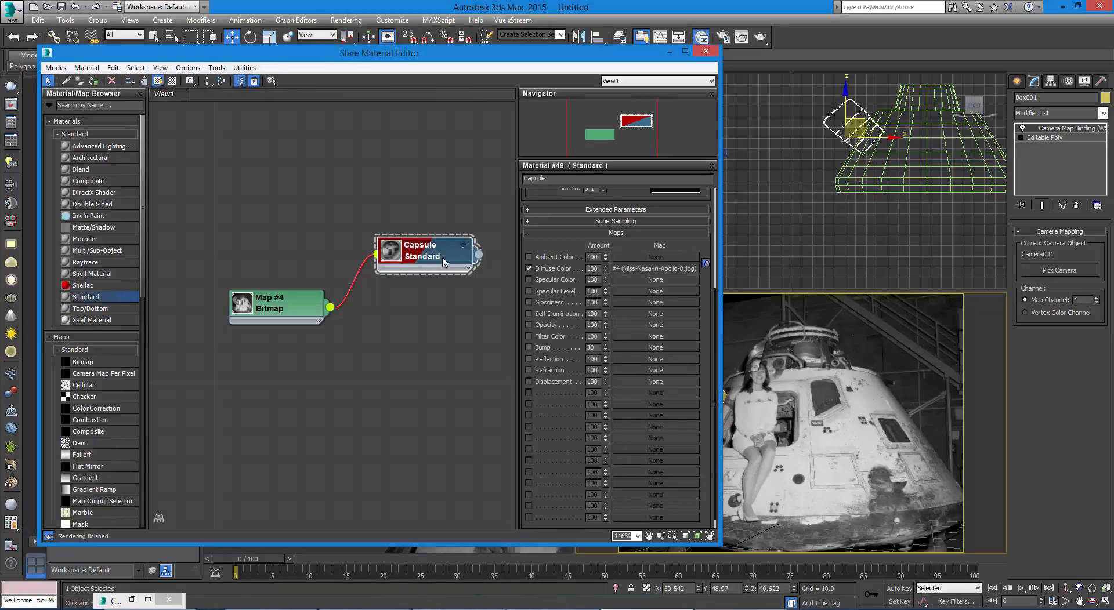
left_click_drag(400, 53, 275, 32)
left_click_drag(353, 232, 653, 379)
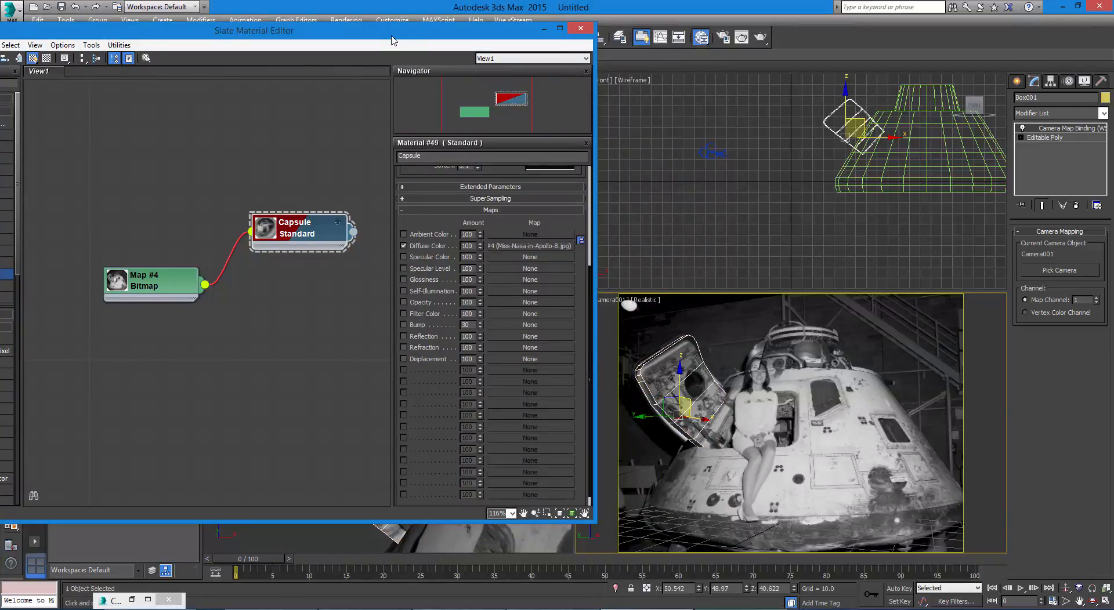
left_click_drag(391, 35, 382, 42)
left_click(534, 35)
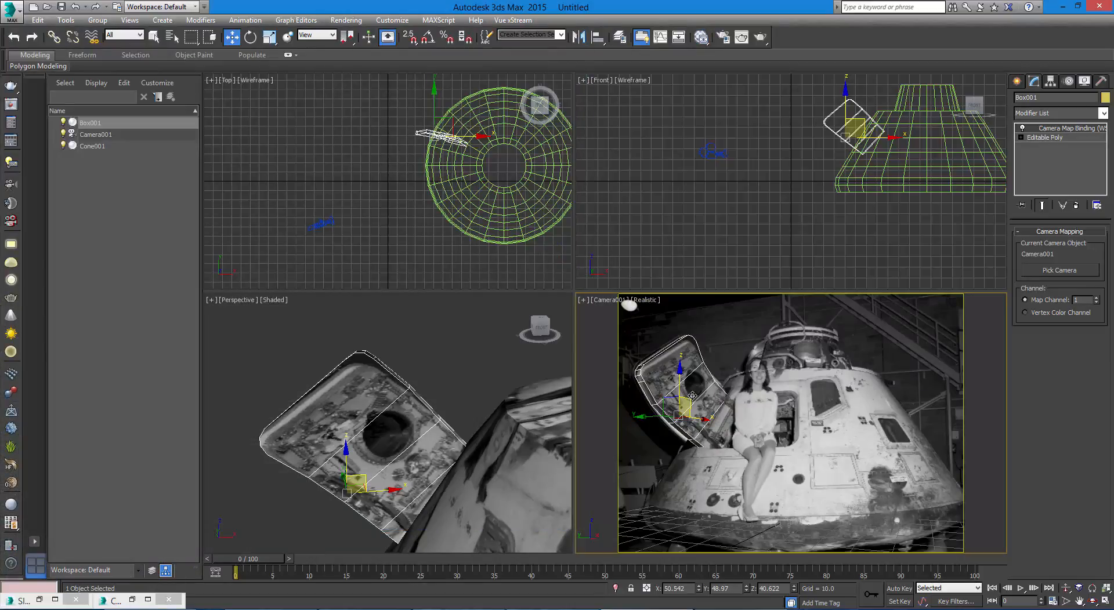
Open the hatch box's Editable Poly vertices for editing under the Camera Map modifier with the end result shown
left_click(634, 439)
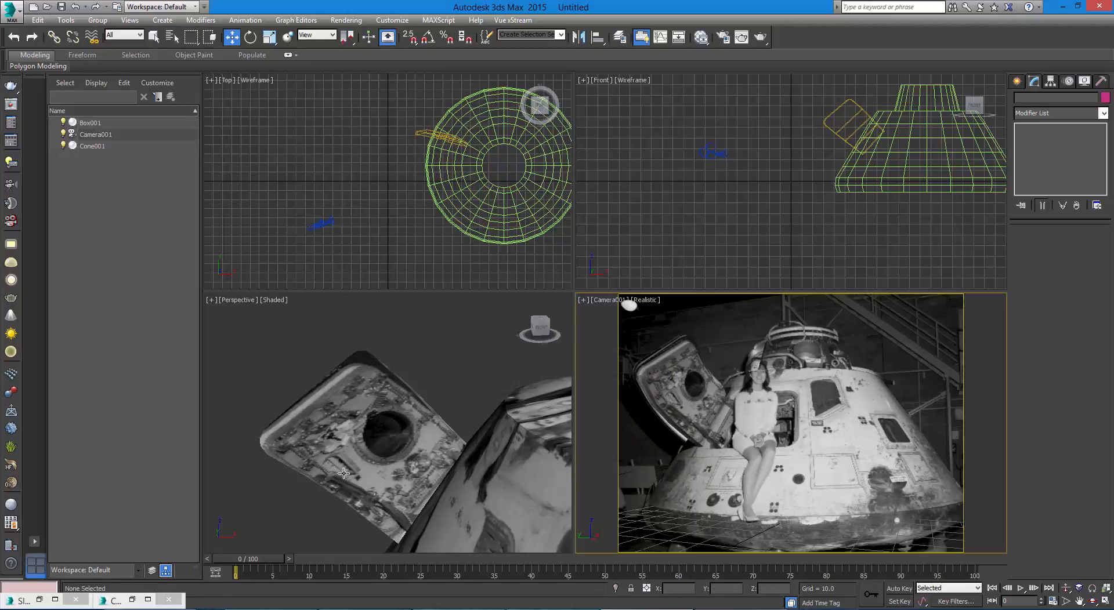
left_click(356, 452)
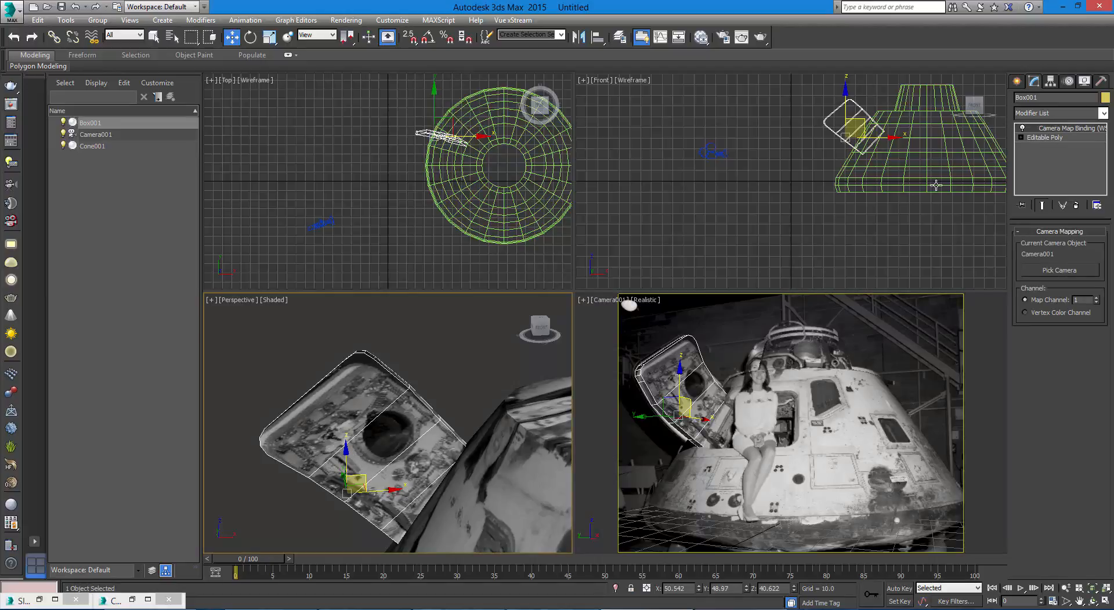
left_click(1021, 137)
left_click(1042, 147)
left_click(1042, 206)
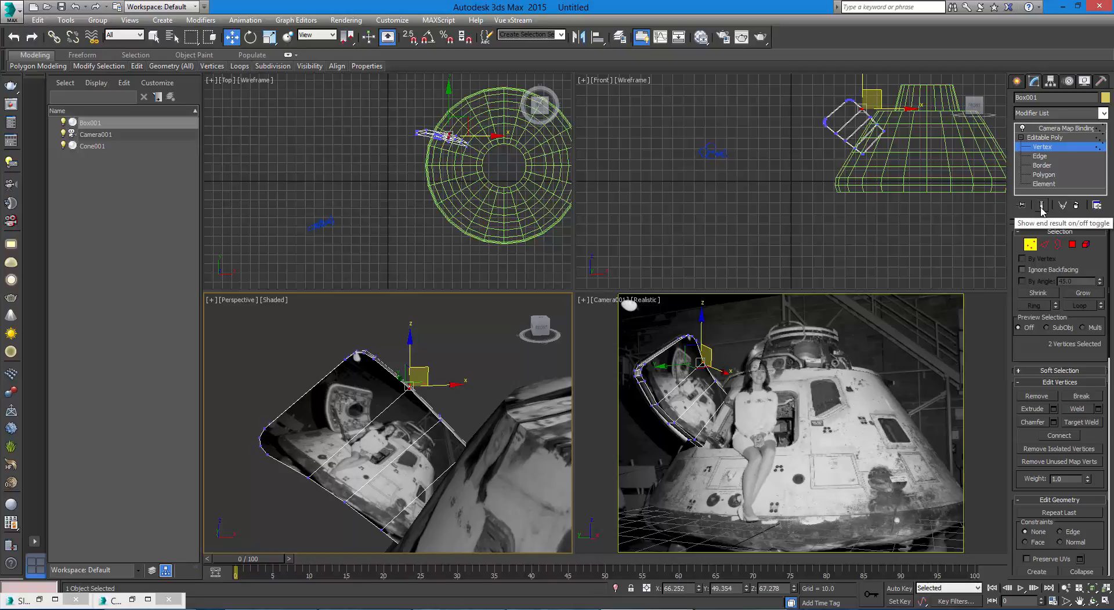
left_click(1041, 206)
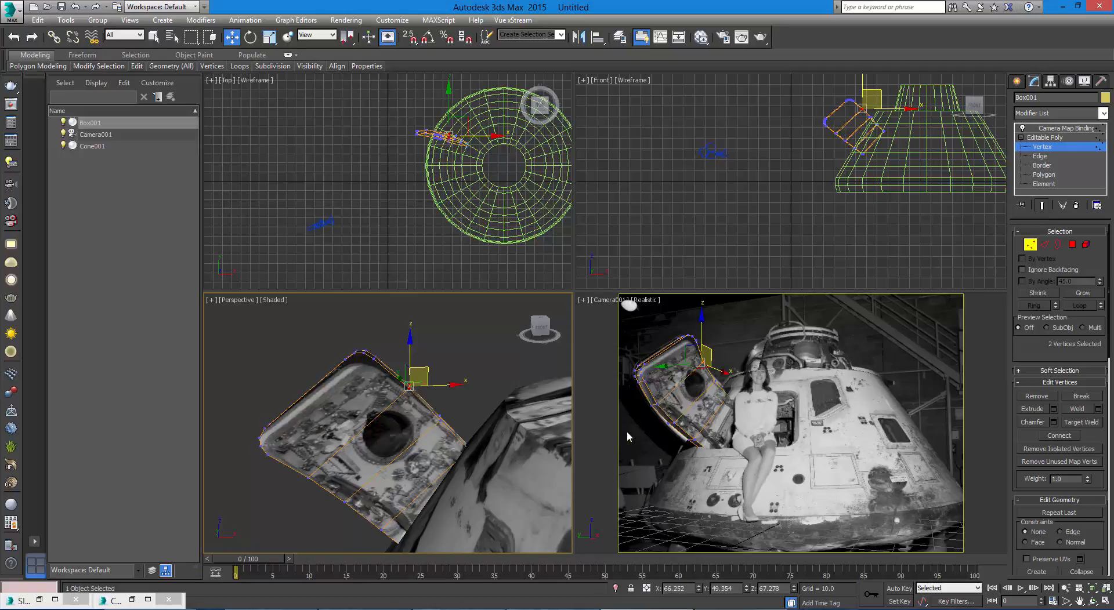
Adjust the vertices on the hatch's lower side and move the eight top-corner vertices down about 1.6 units
mouse_move(652, 412)
left_mouse_down()
mouse_move(683, 436)
mouse_move(679, 412)
mouse_move(702, 453)
mouse_move(685, 439)
mouse_move(701, 422)
left_mouse_up()
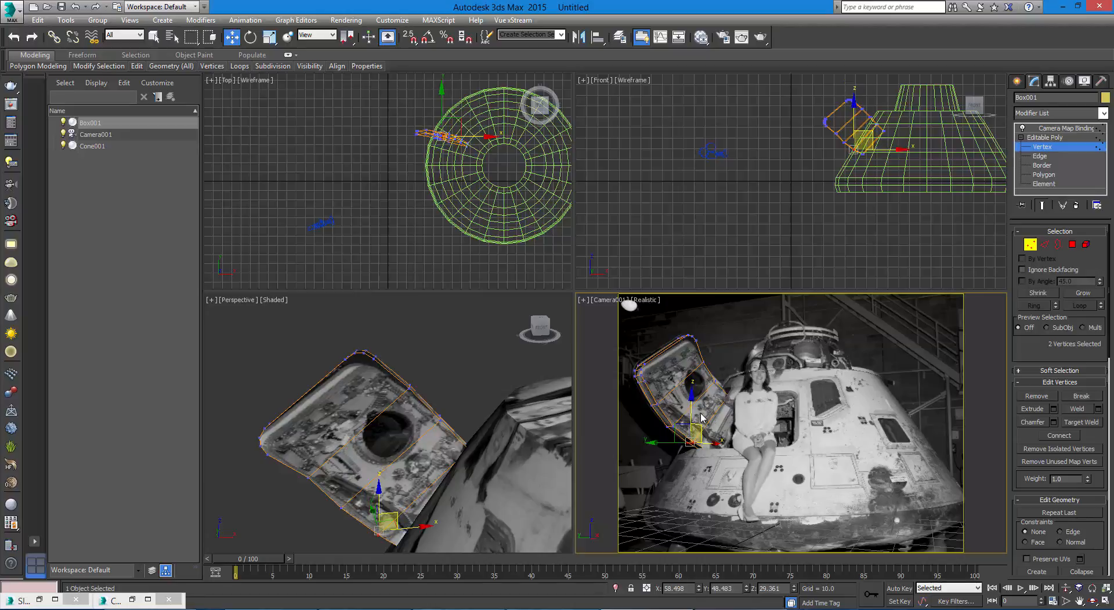
left_click_drag(667, 318, 701, 350)
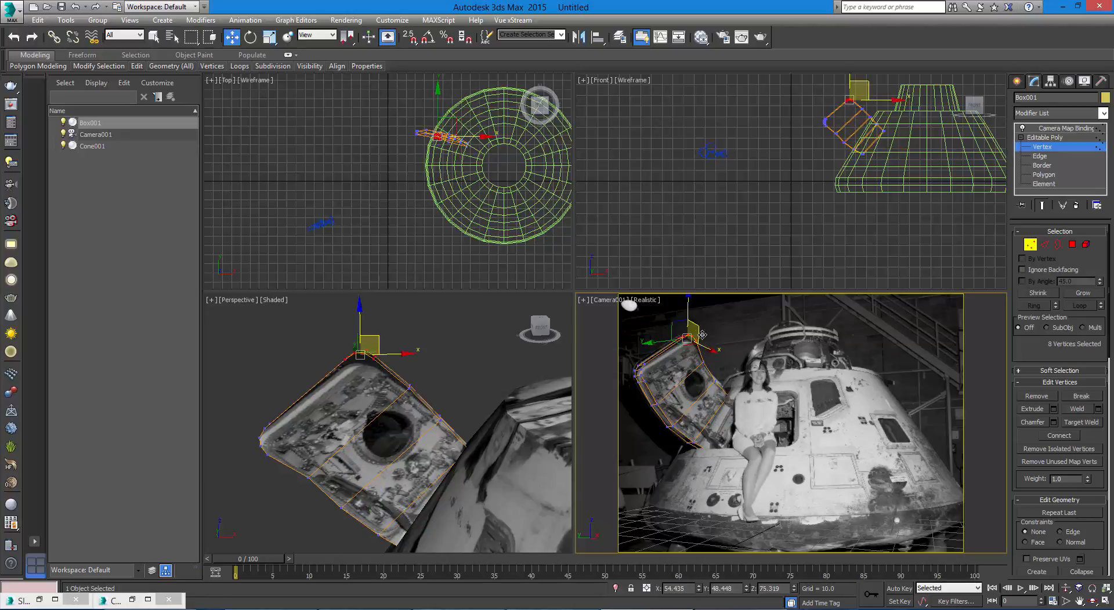
left_click_drag(687, 312, 687, 314)
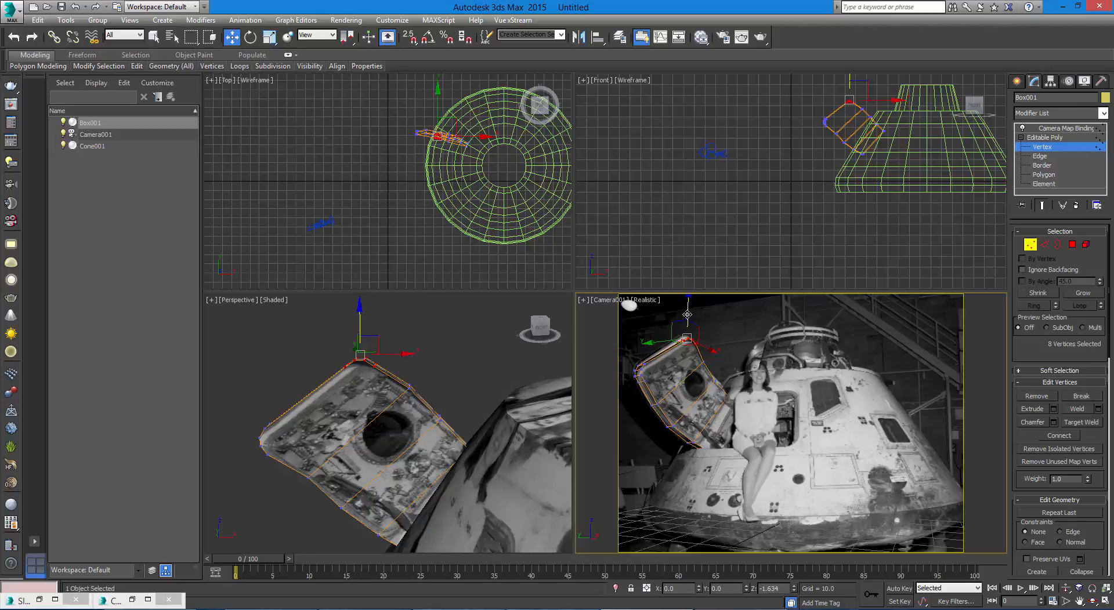